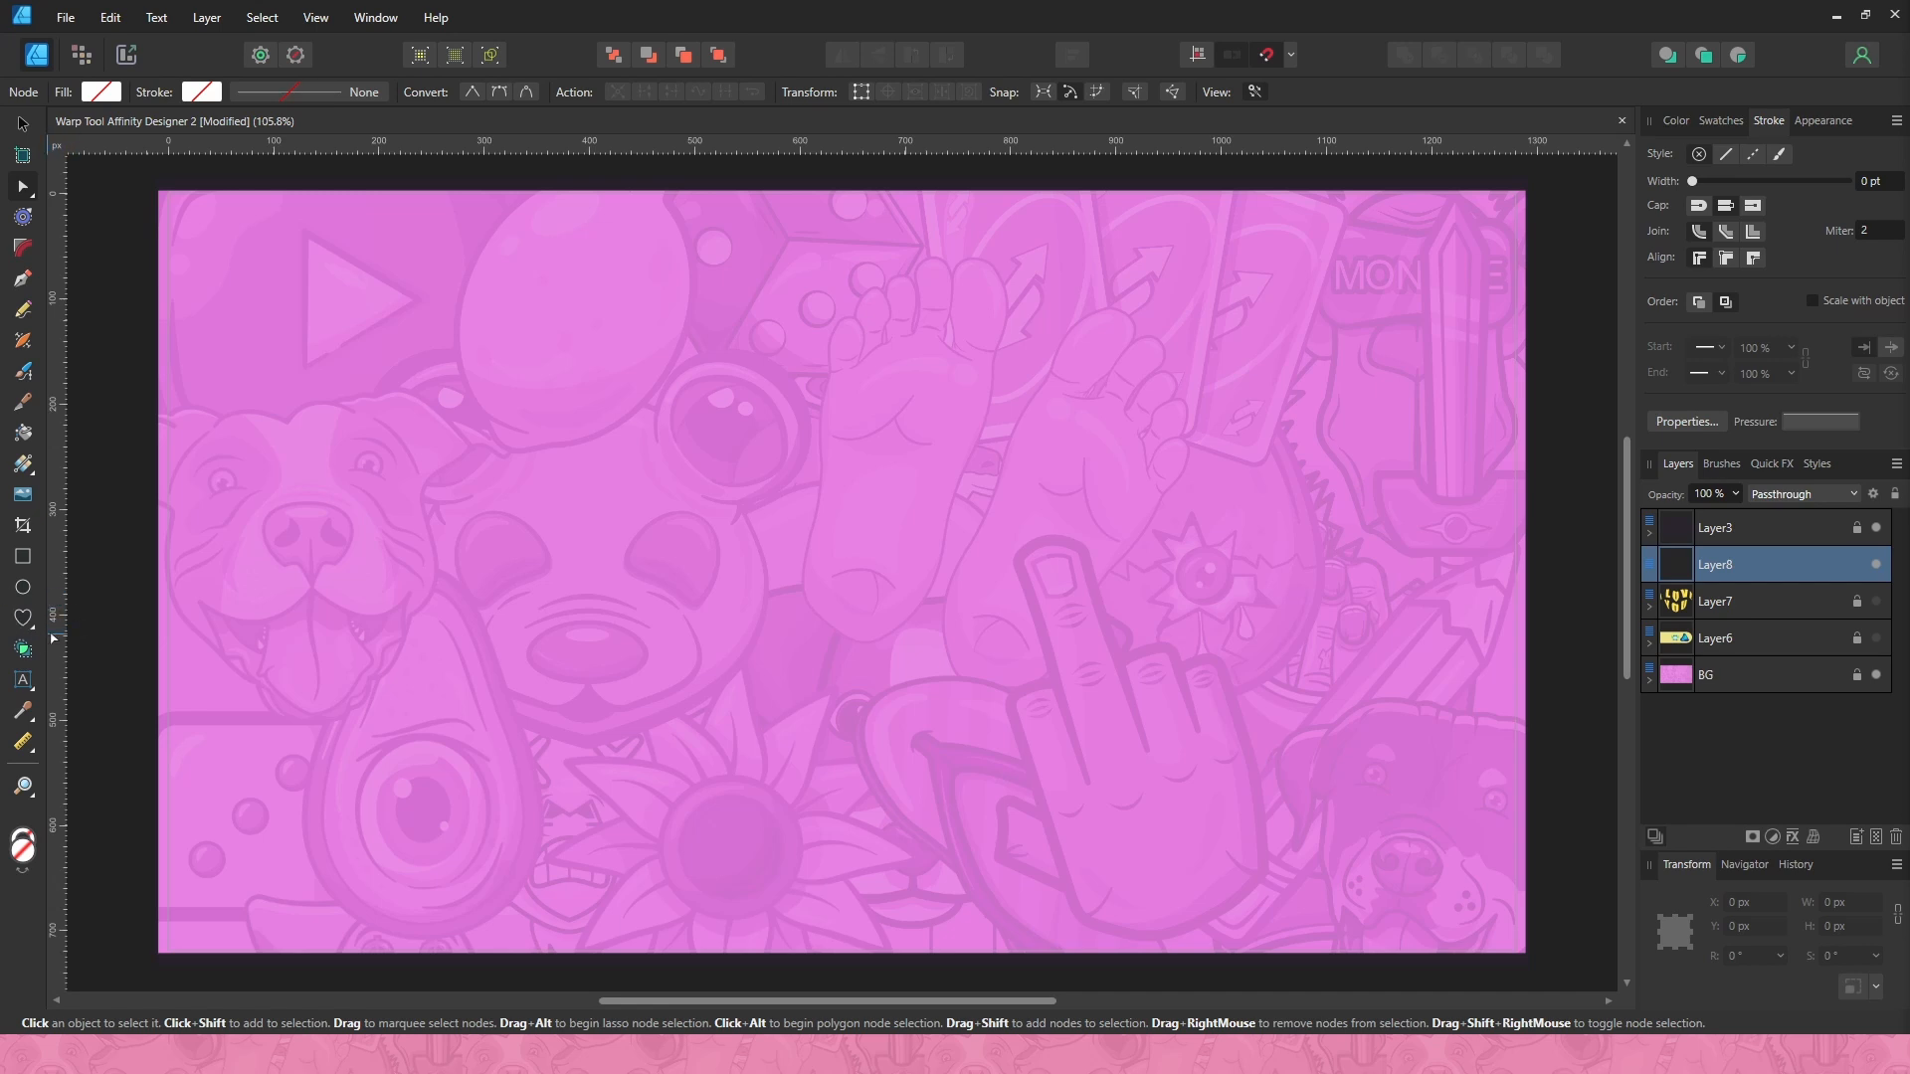
- Draw a heart shape about 437 px wide and 328 px high near the middle of the canvas
left_click(25, 618)
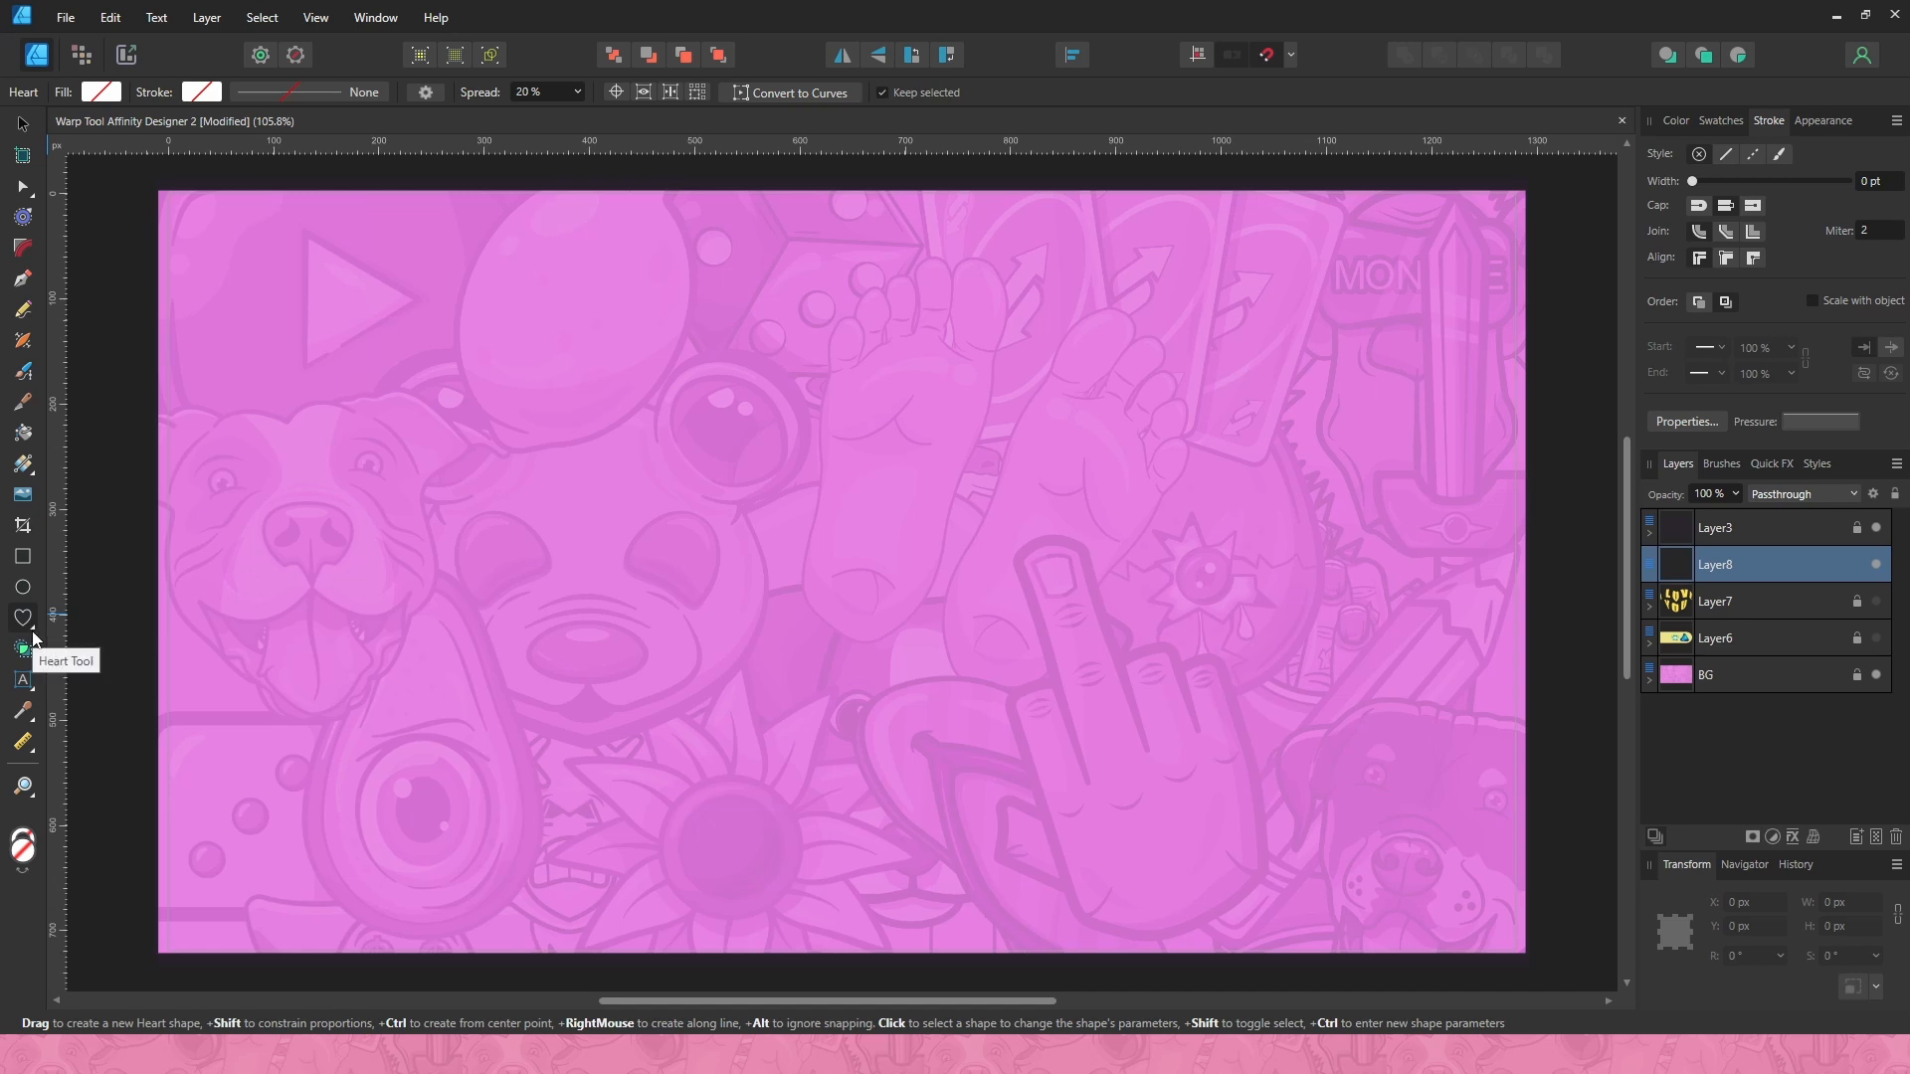
left_click(33, 636)
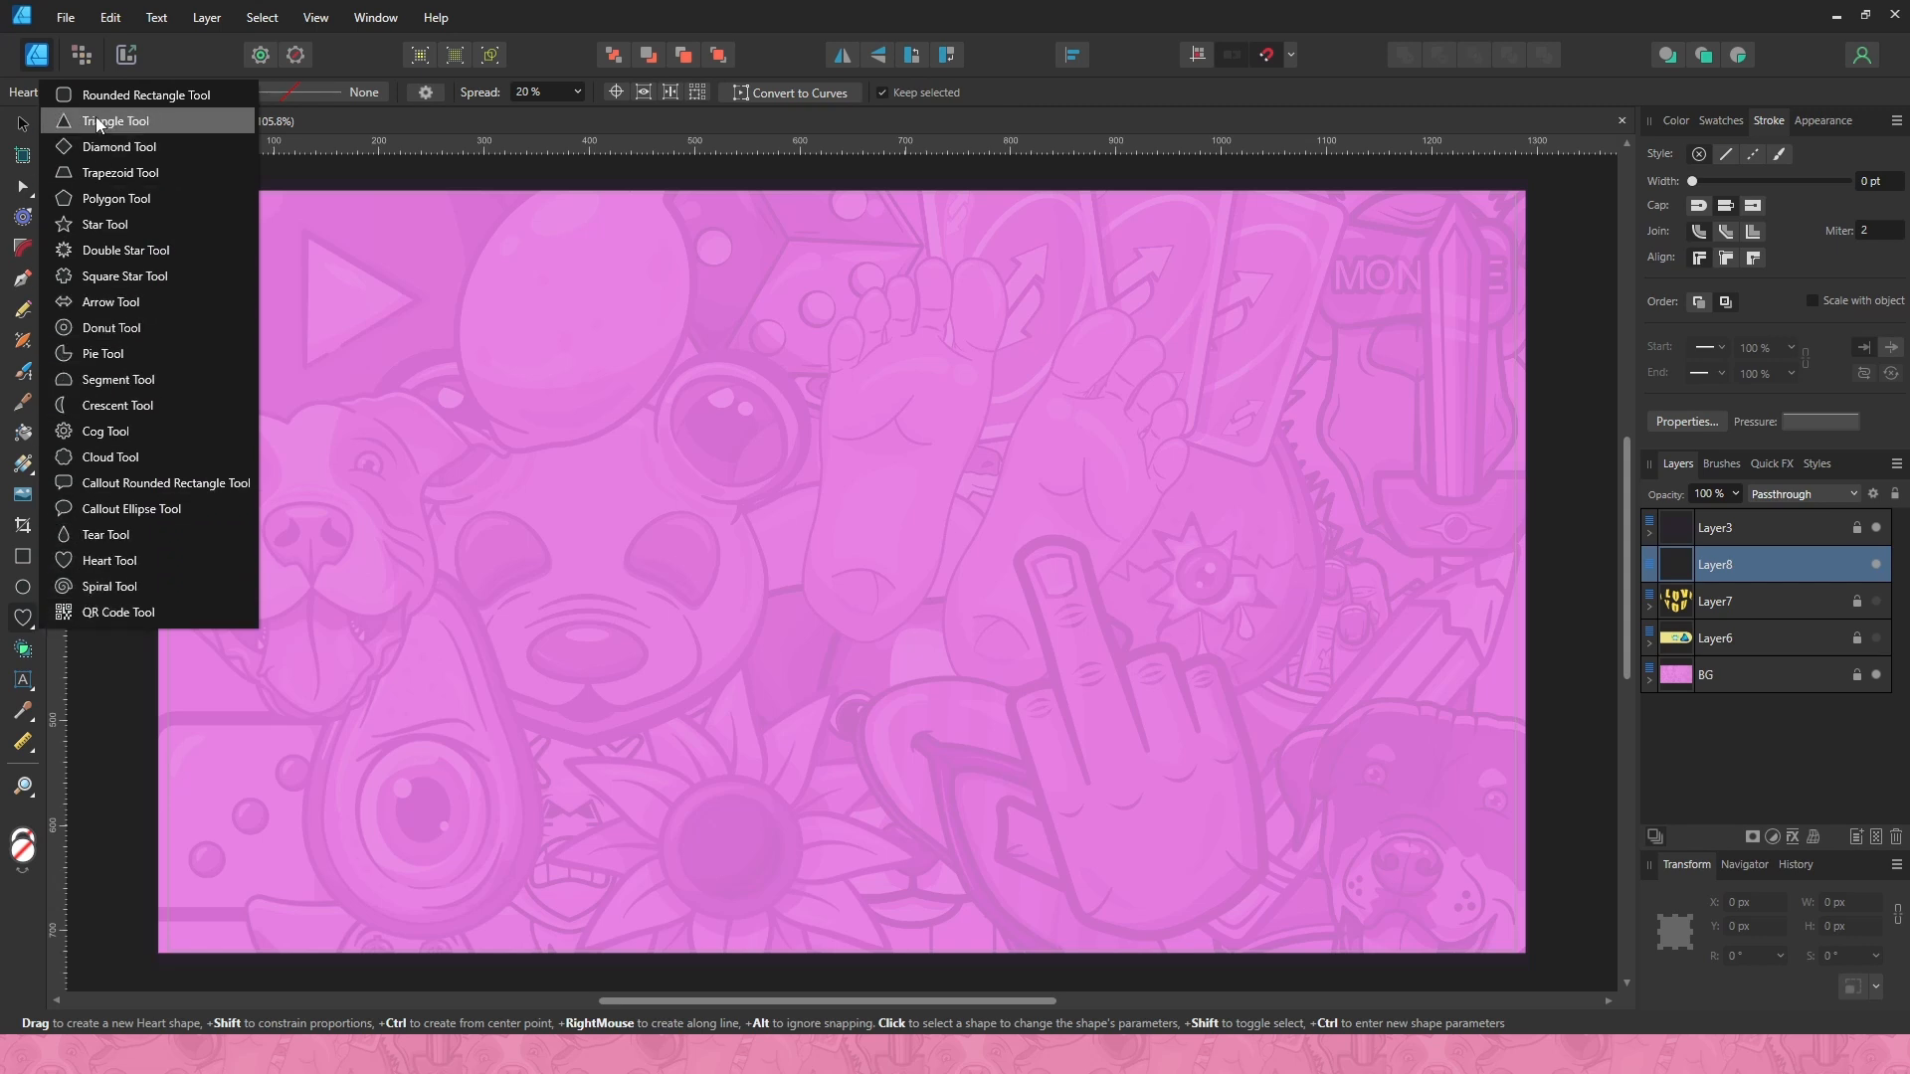
left_click(110, 561)
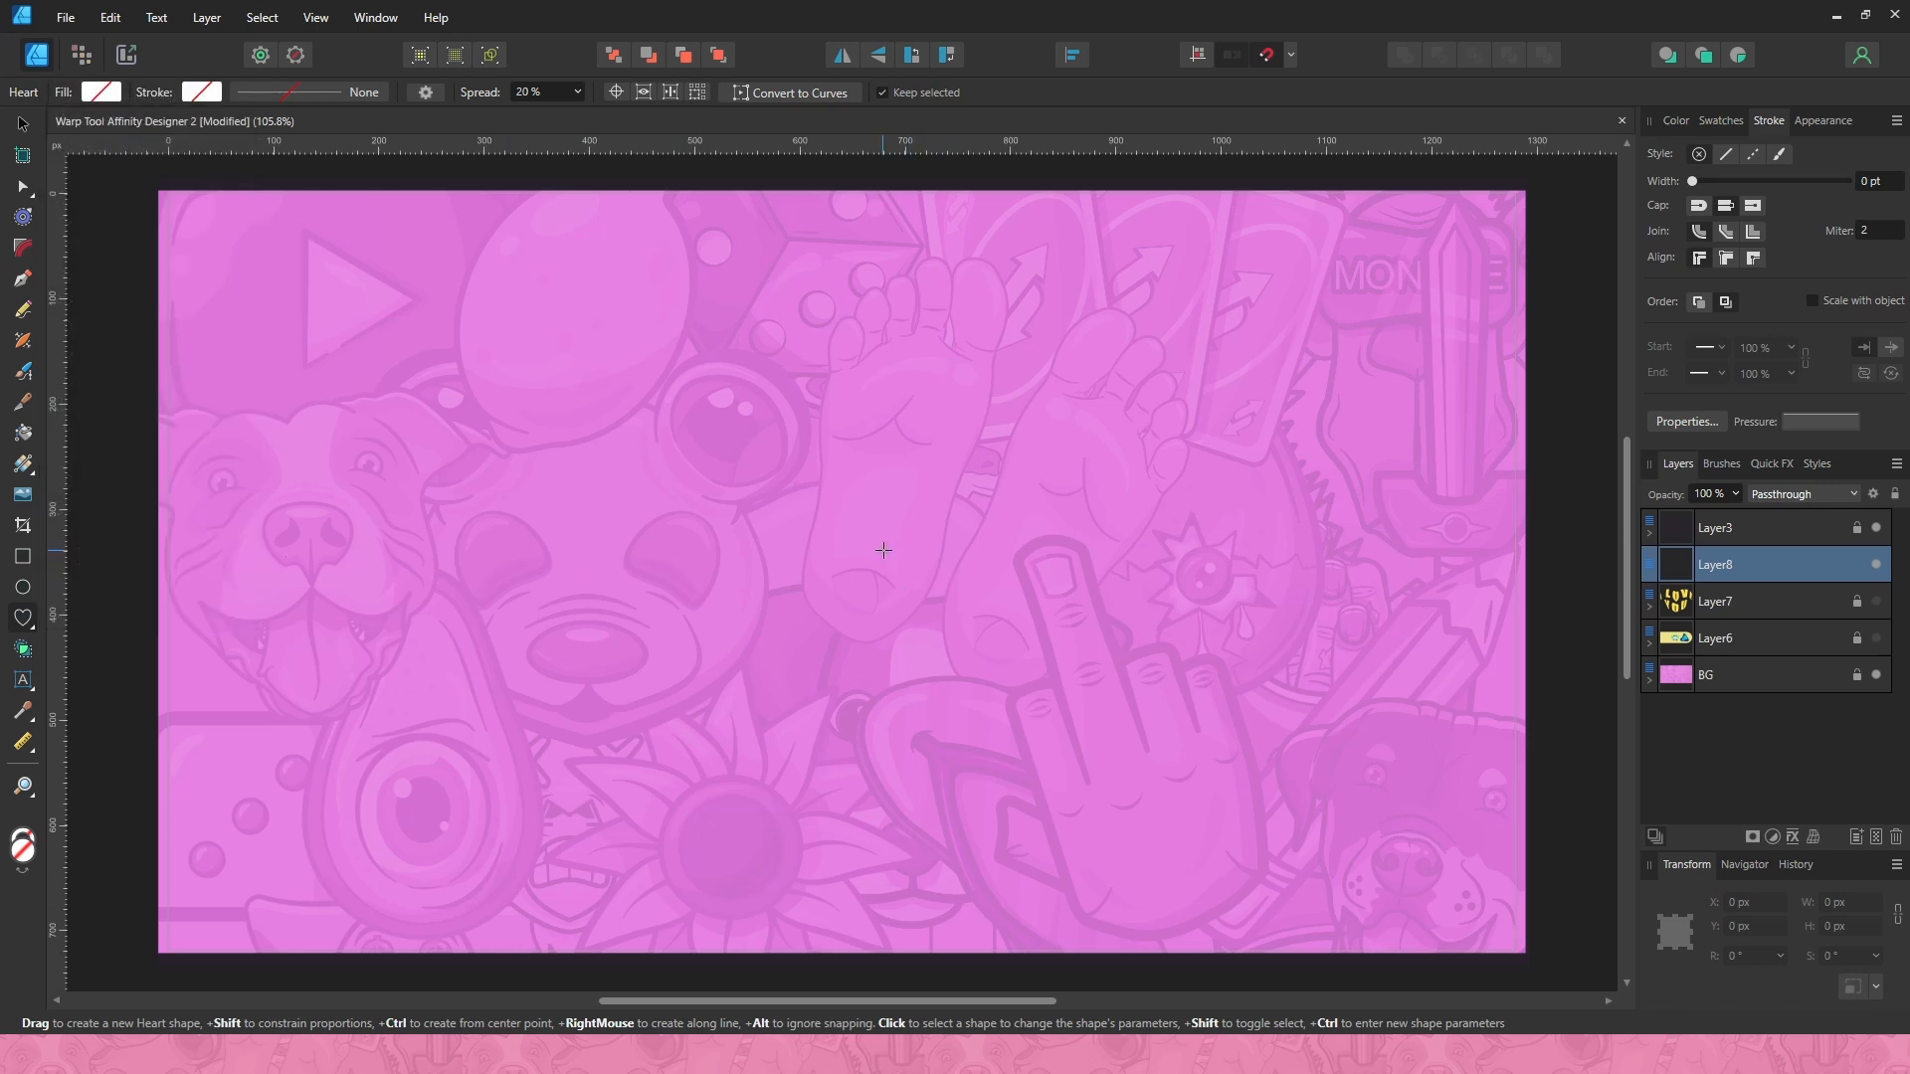
left_click_drag(878, 542, 1085, 745)
- Centre the heart horizontally and vertically on the canvas
key("v")
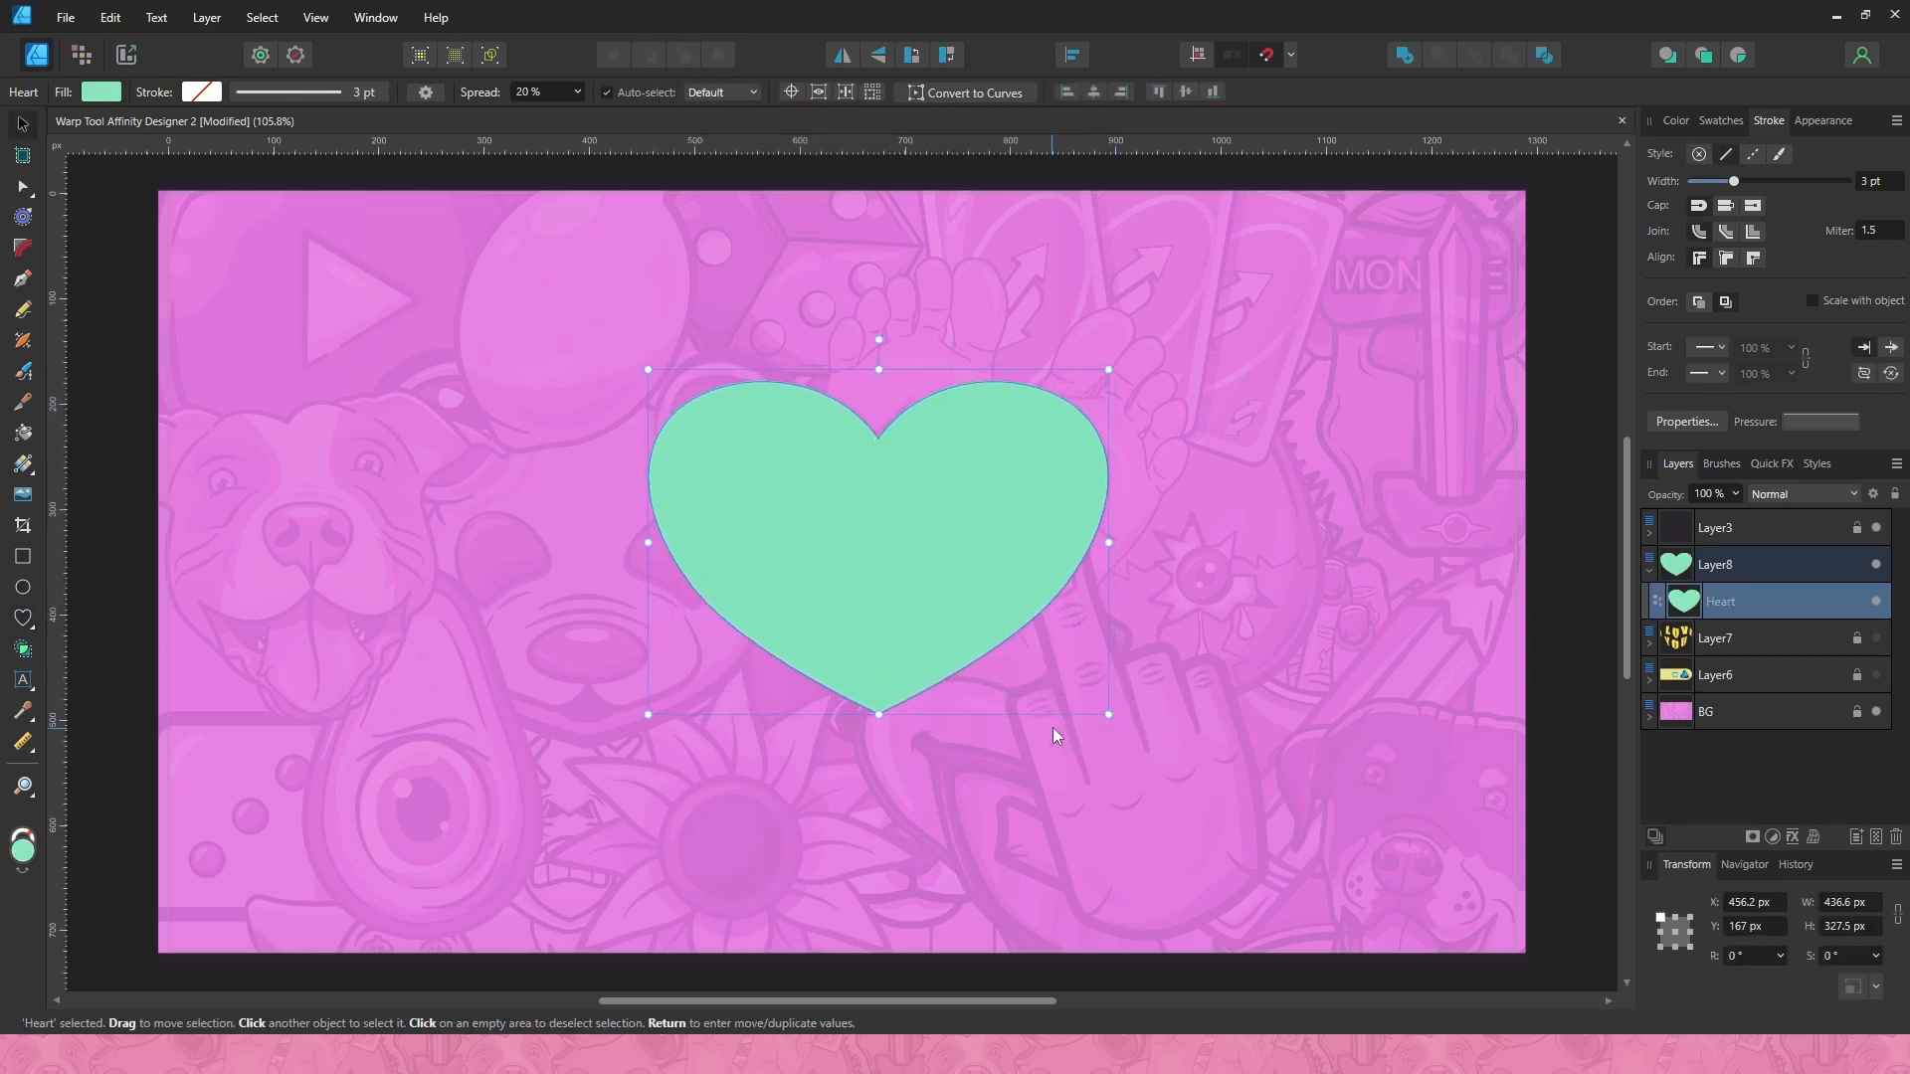
left_click(1094, 92)
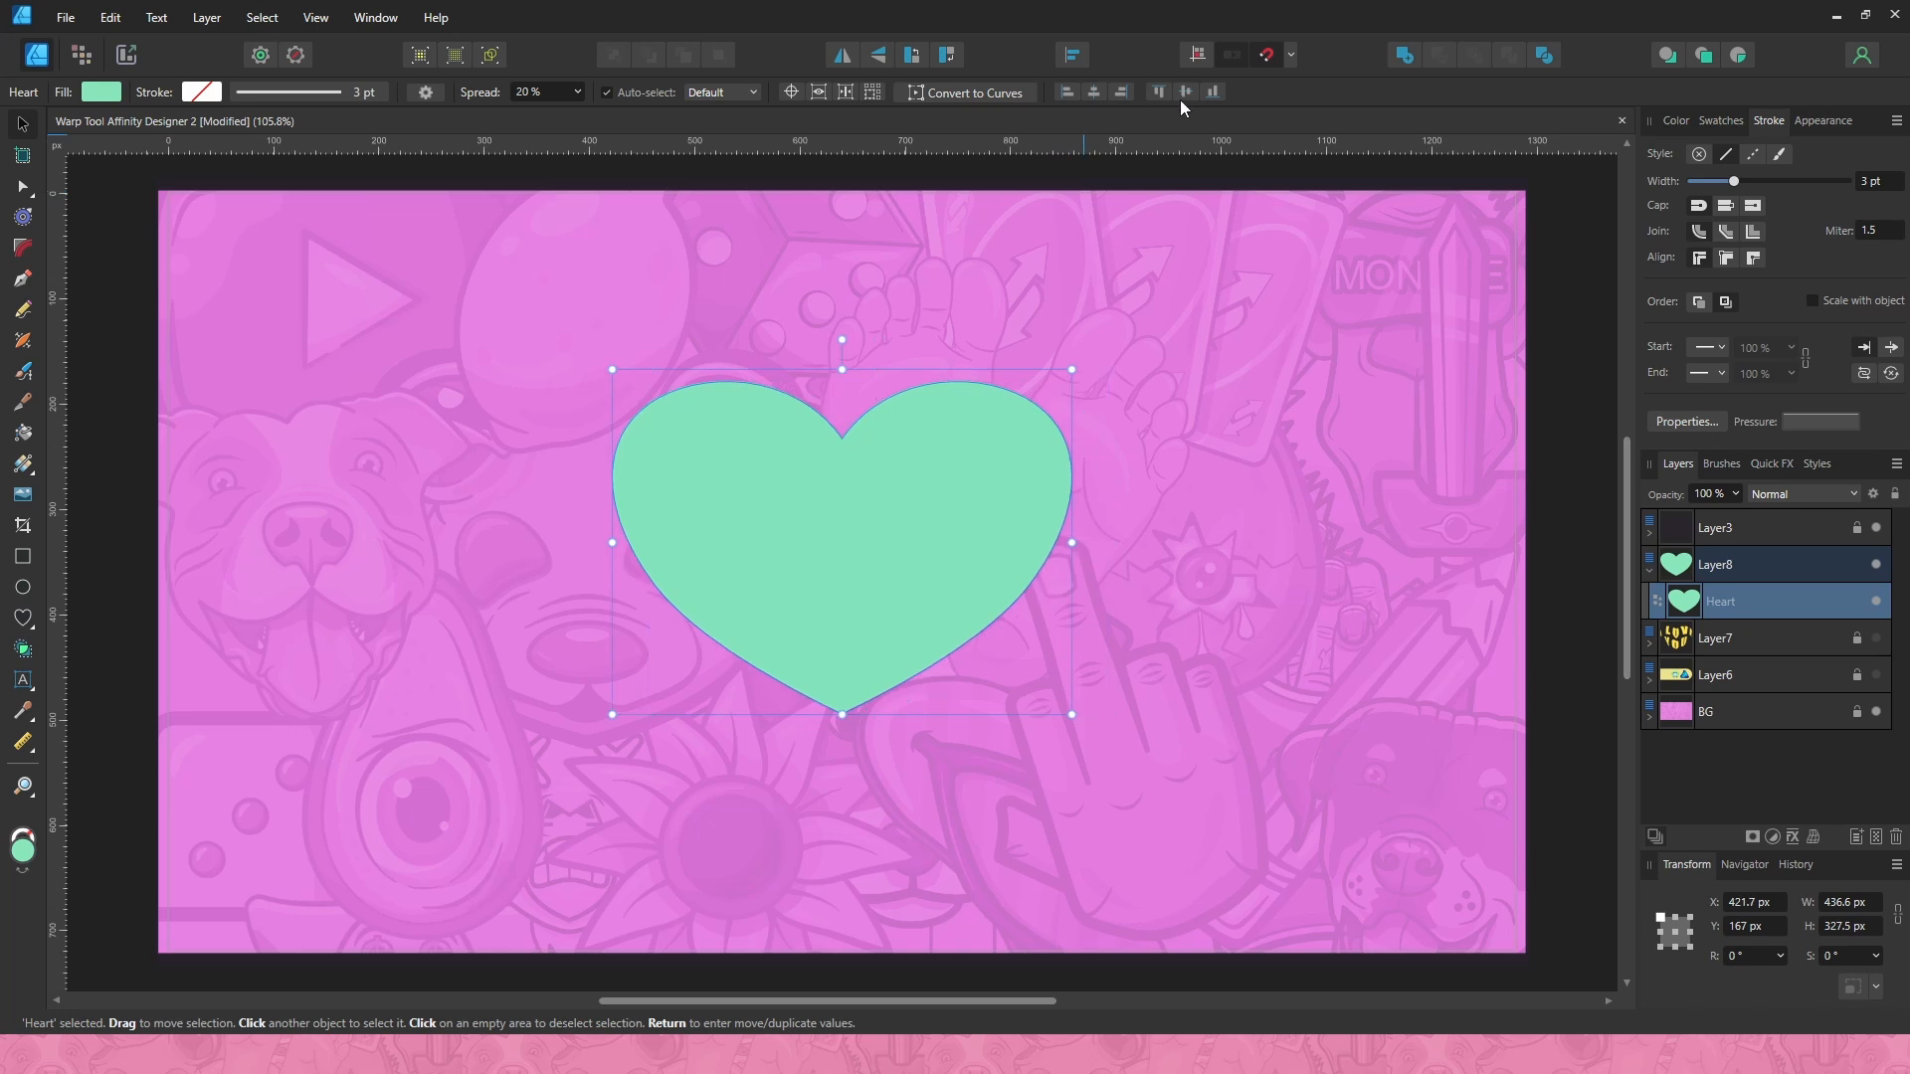
left_click(1181, 100)
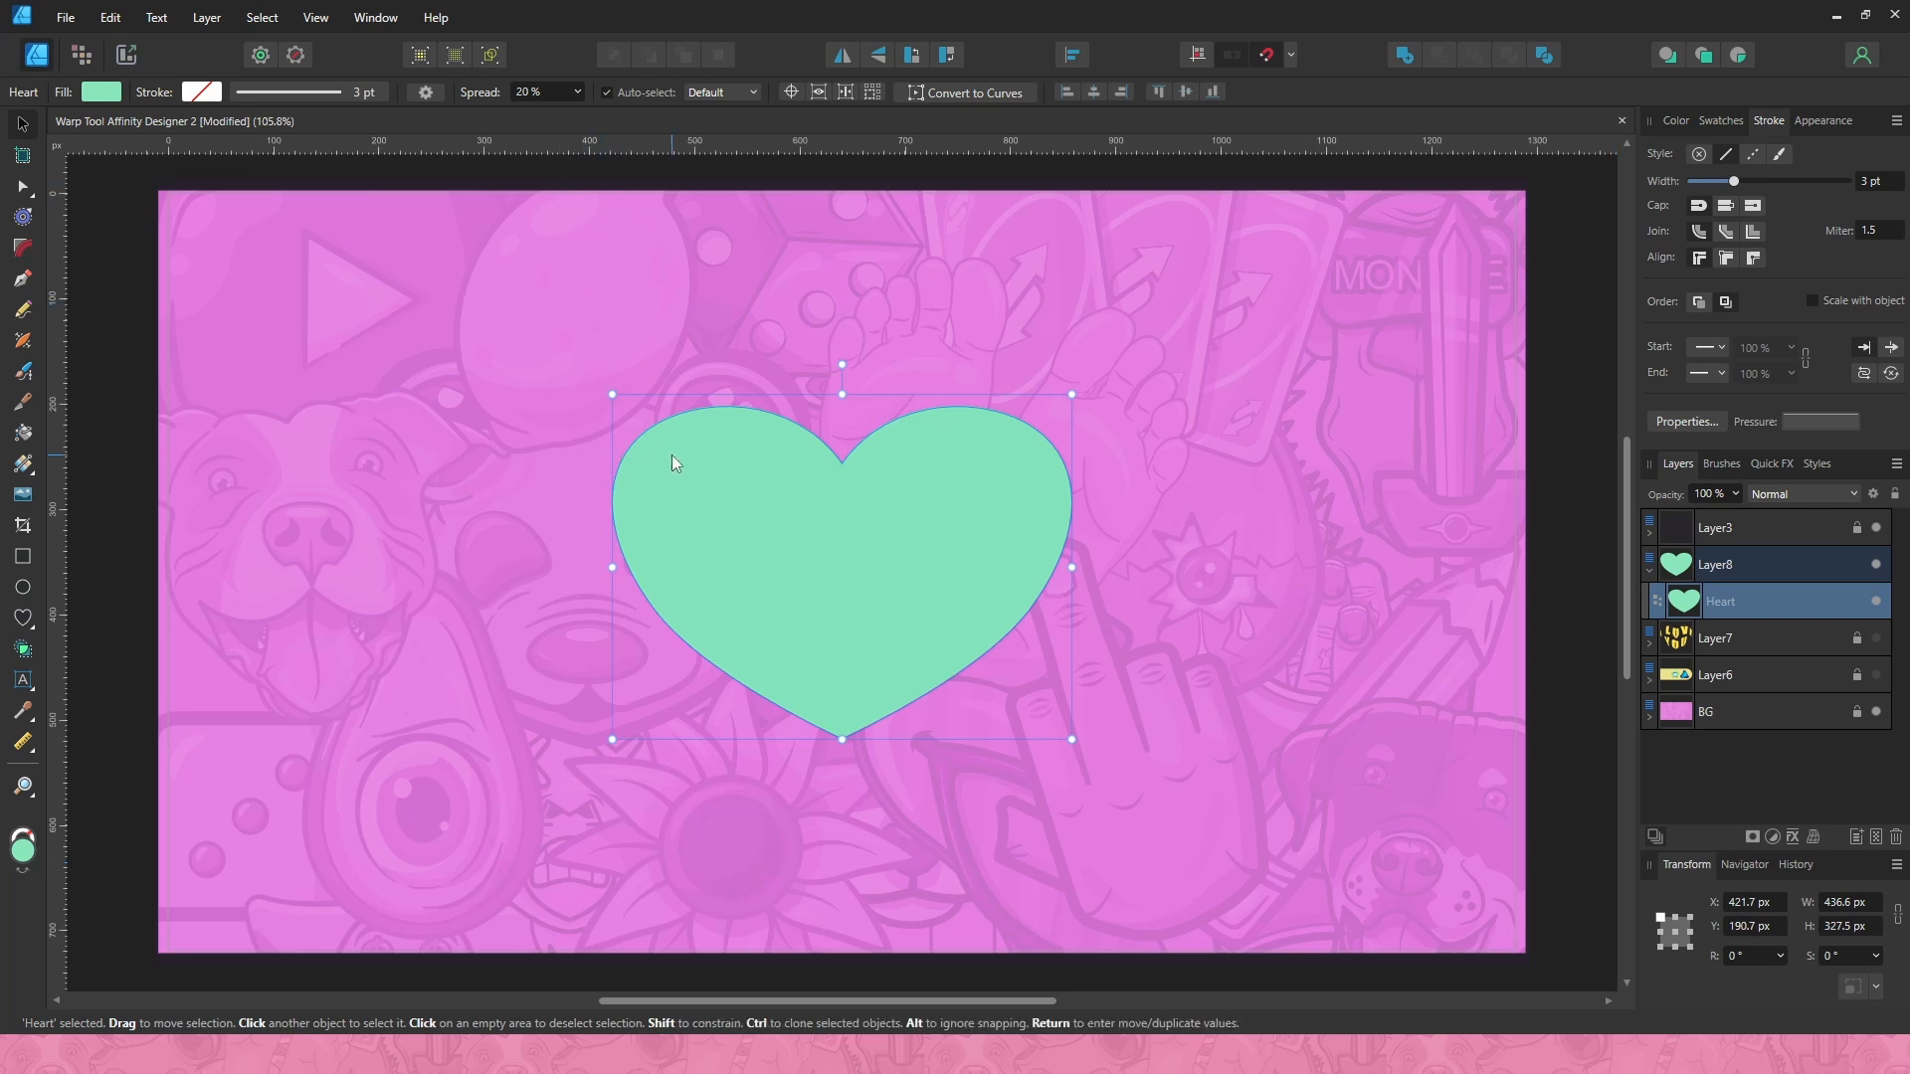
- Add artistic text over the heart reading "I LOVE" and "YOU" on two lines, and centre-align its paragraphs
key("t")
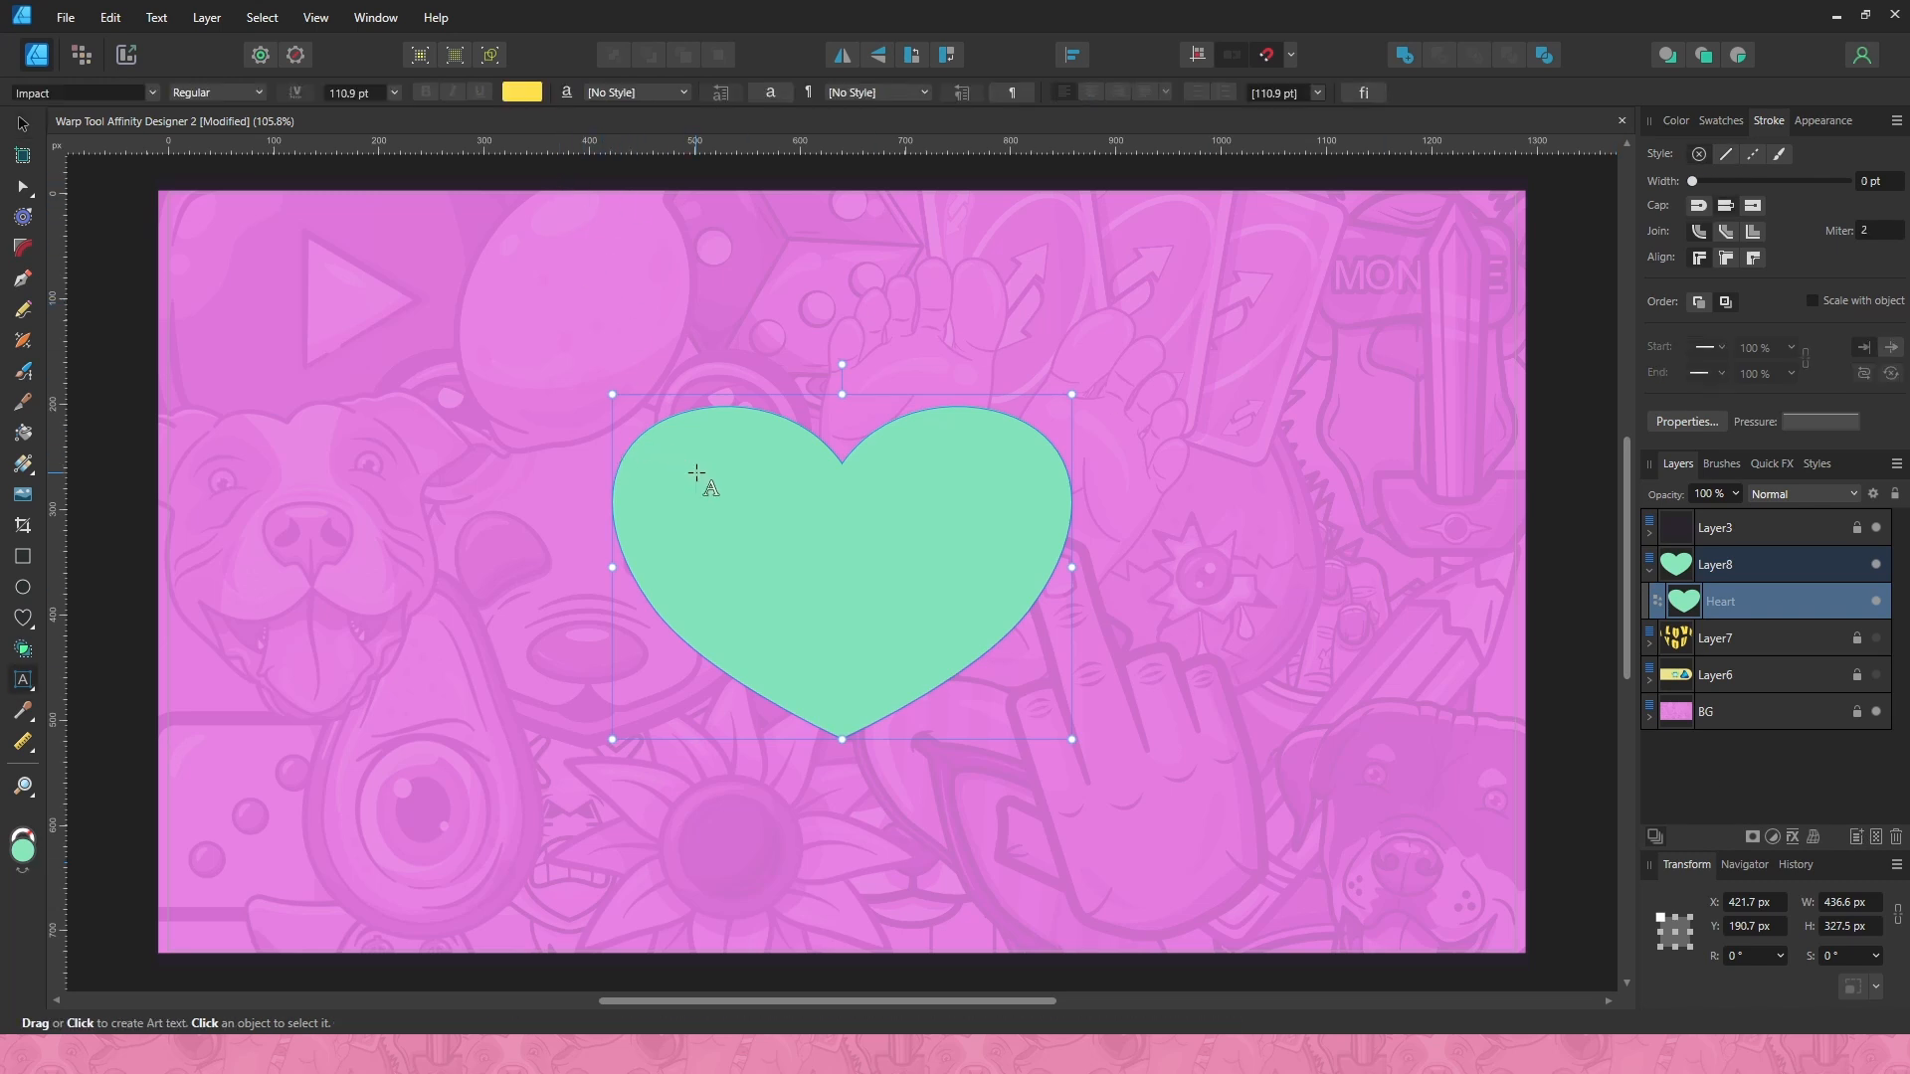
left_click_drag(724, 490, 867, 592)
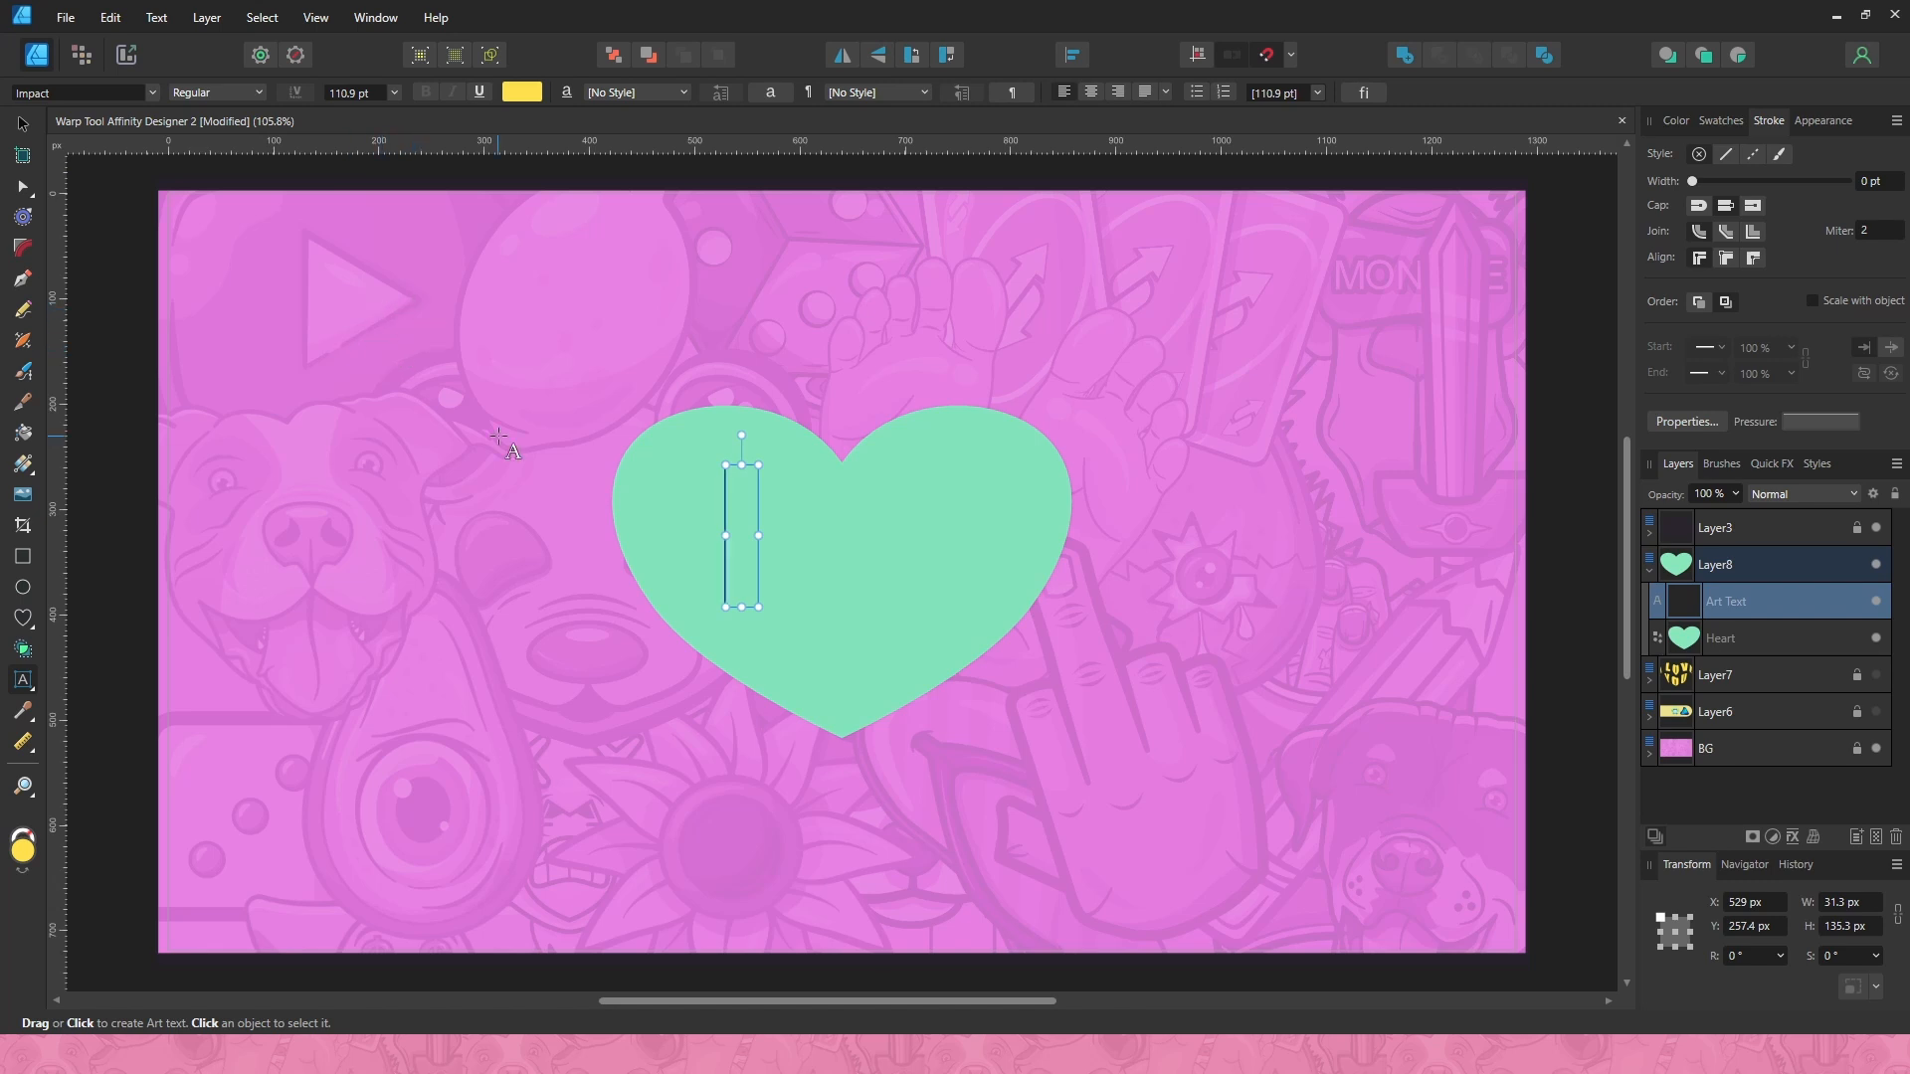
type("I LOVE")
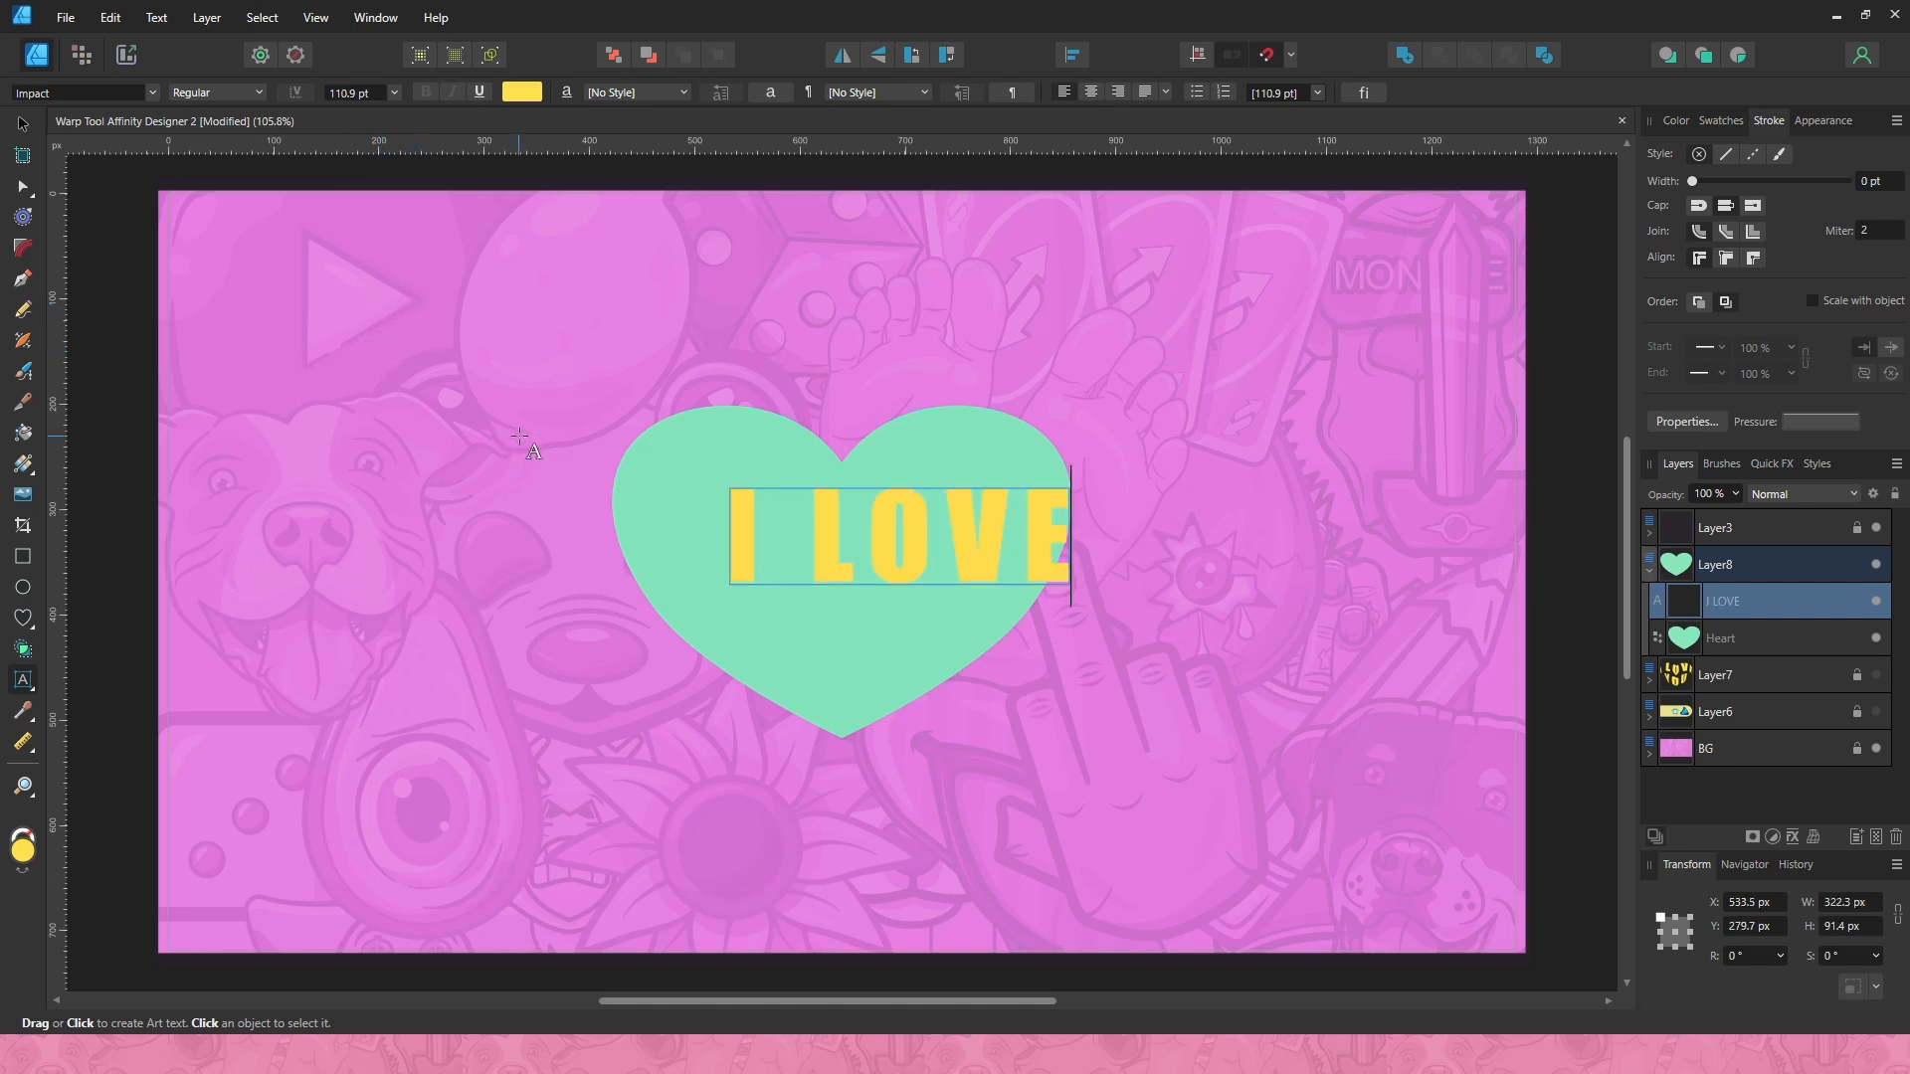
key("Return")
type("YOU")
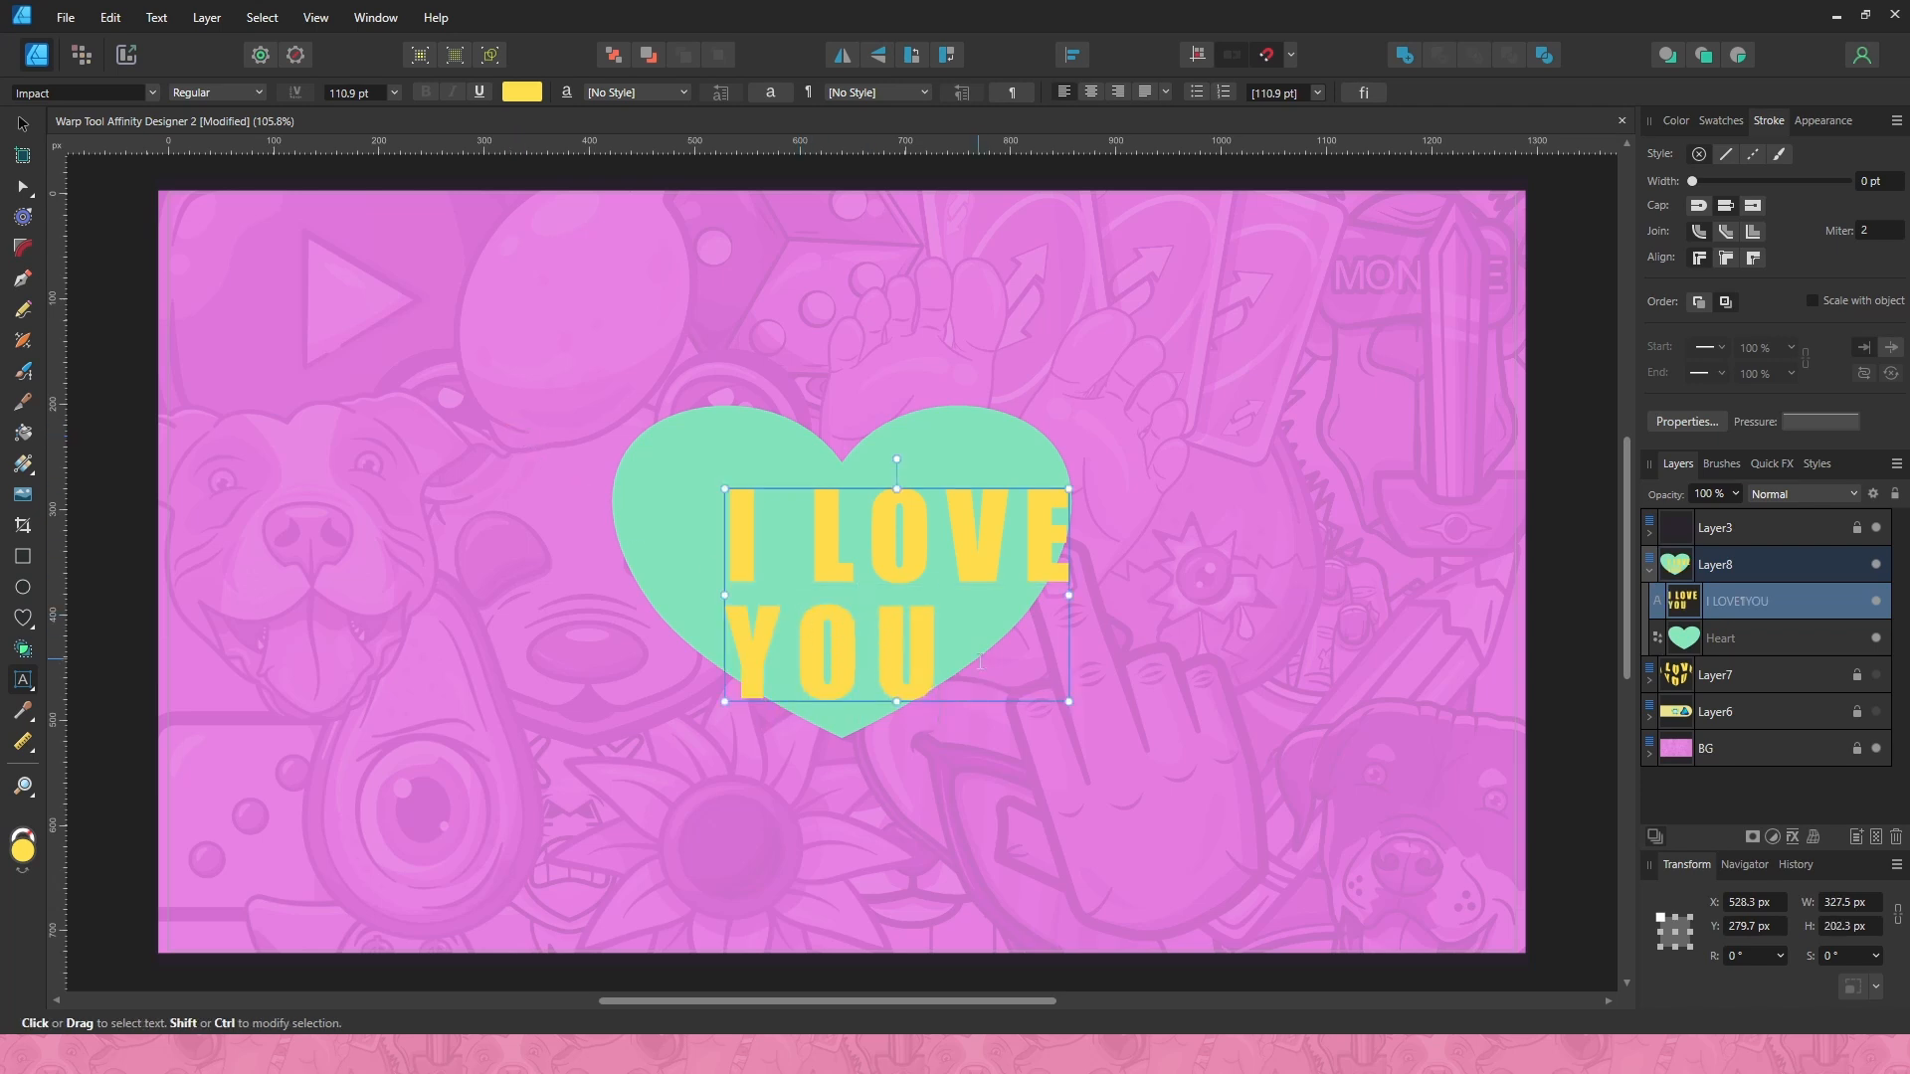
key("ctrl+a")
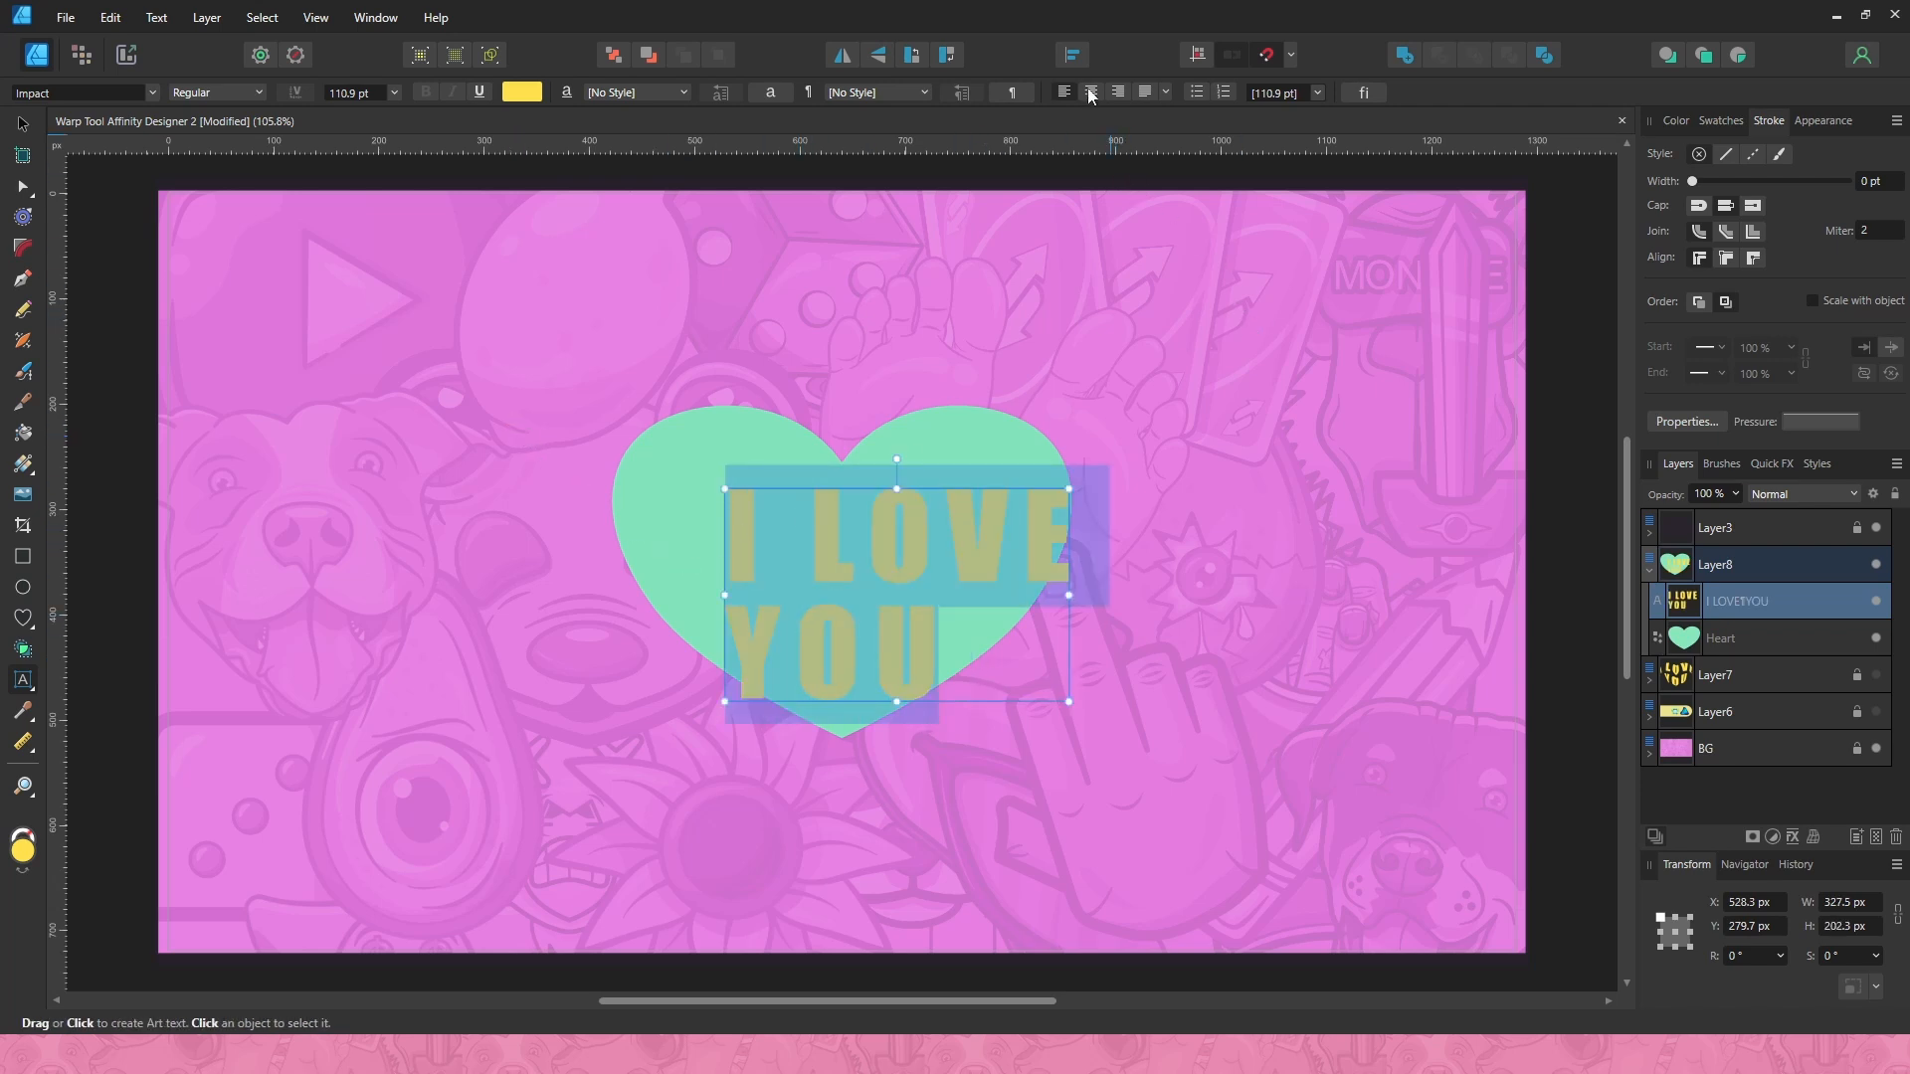
left_click(1091, 91)
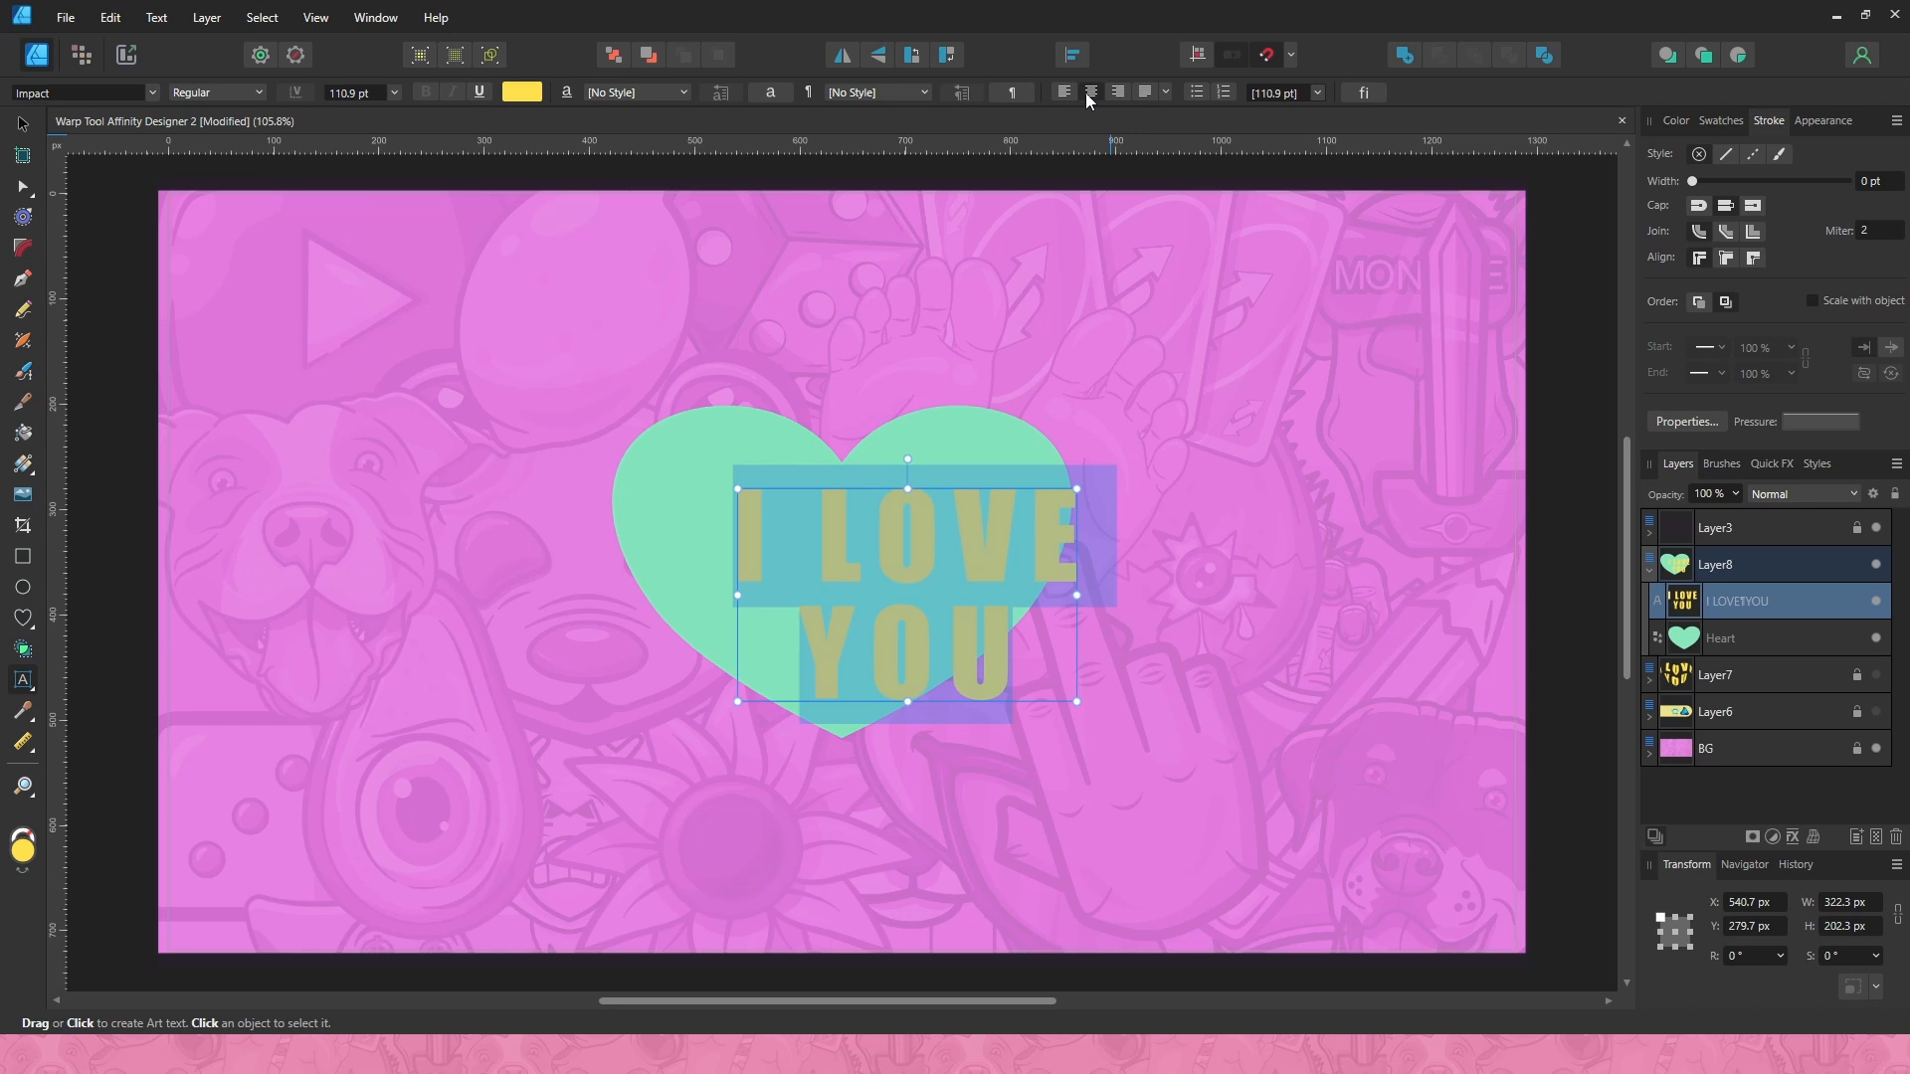
- Centre the "I LOVE YOU" text horizontally and vertically on the canvas
left_click(958, 423)
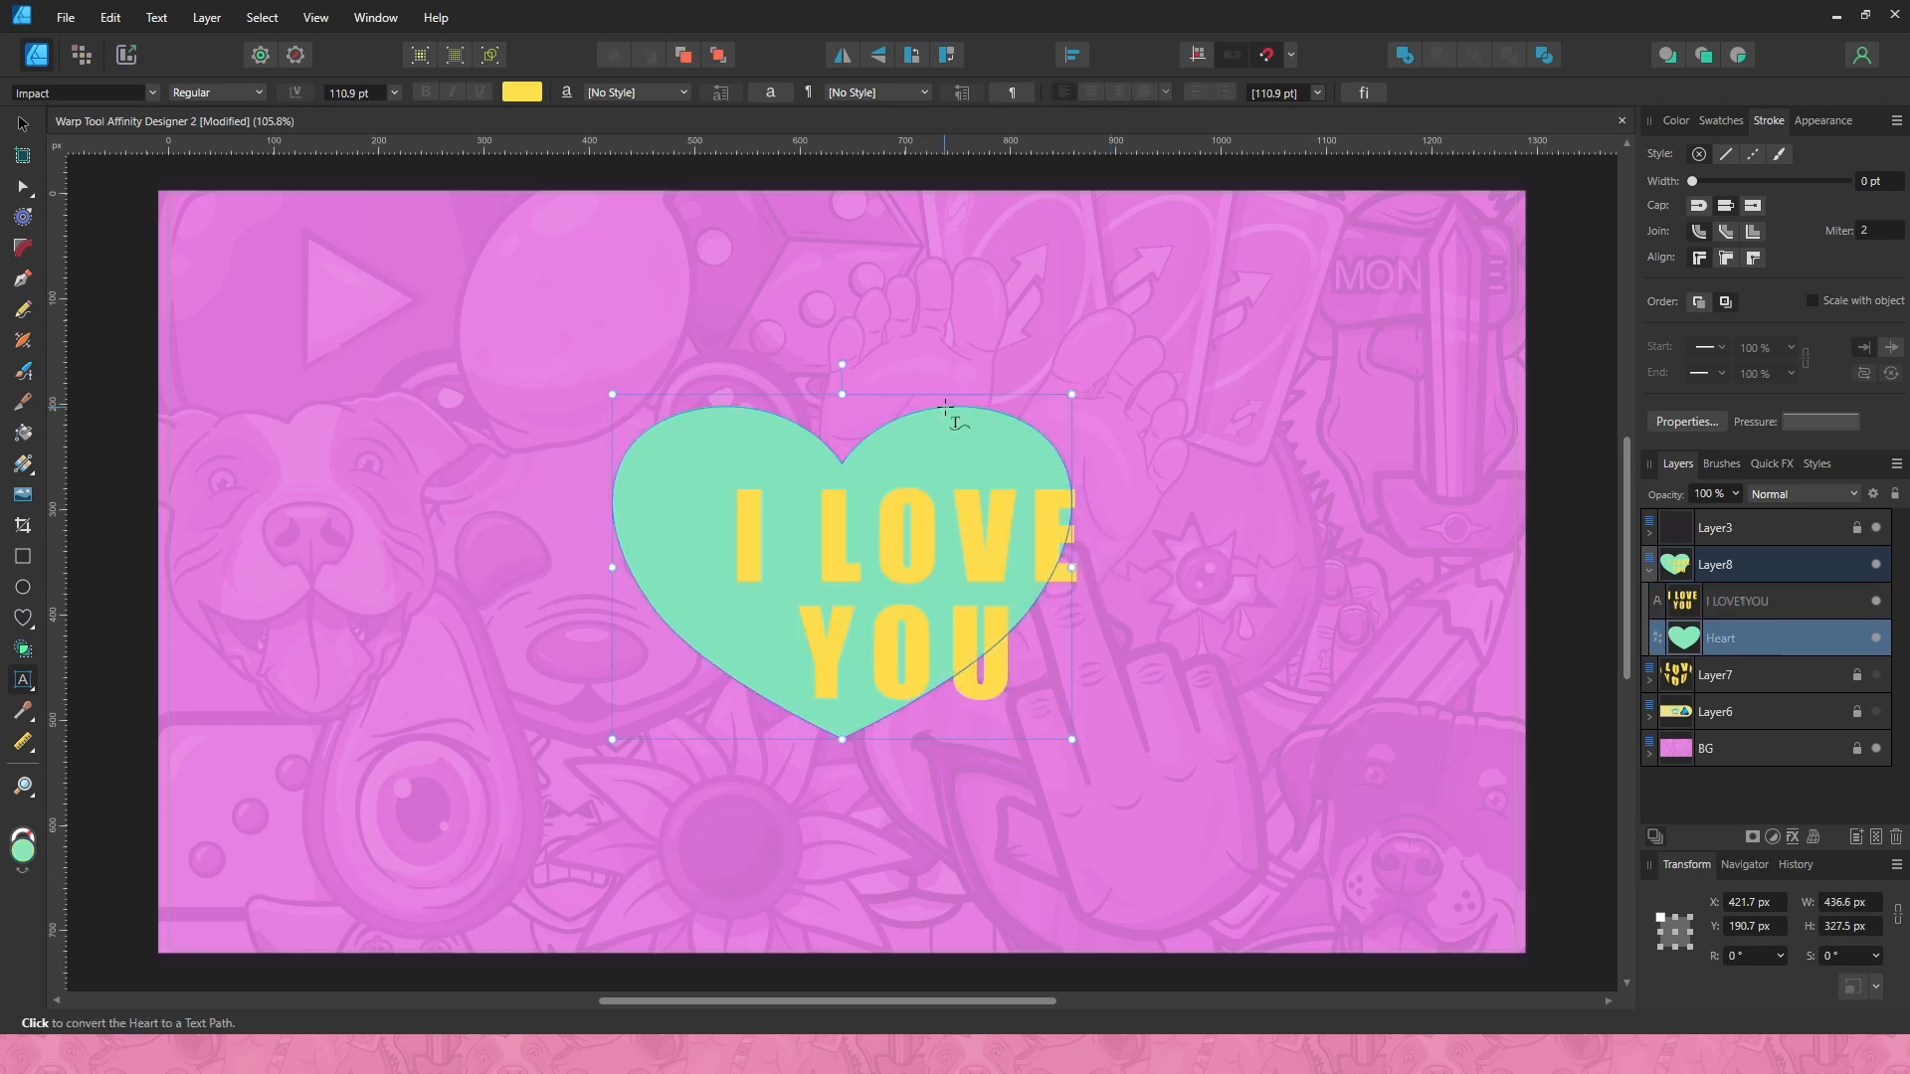
key("v")
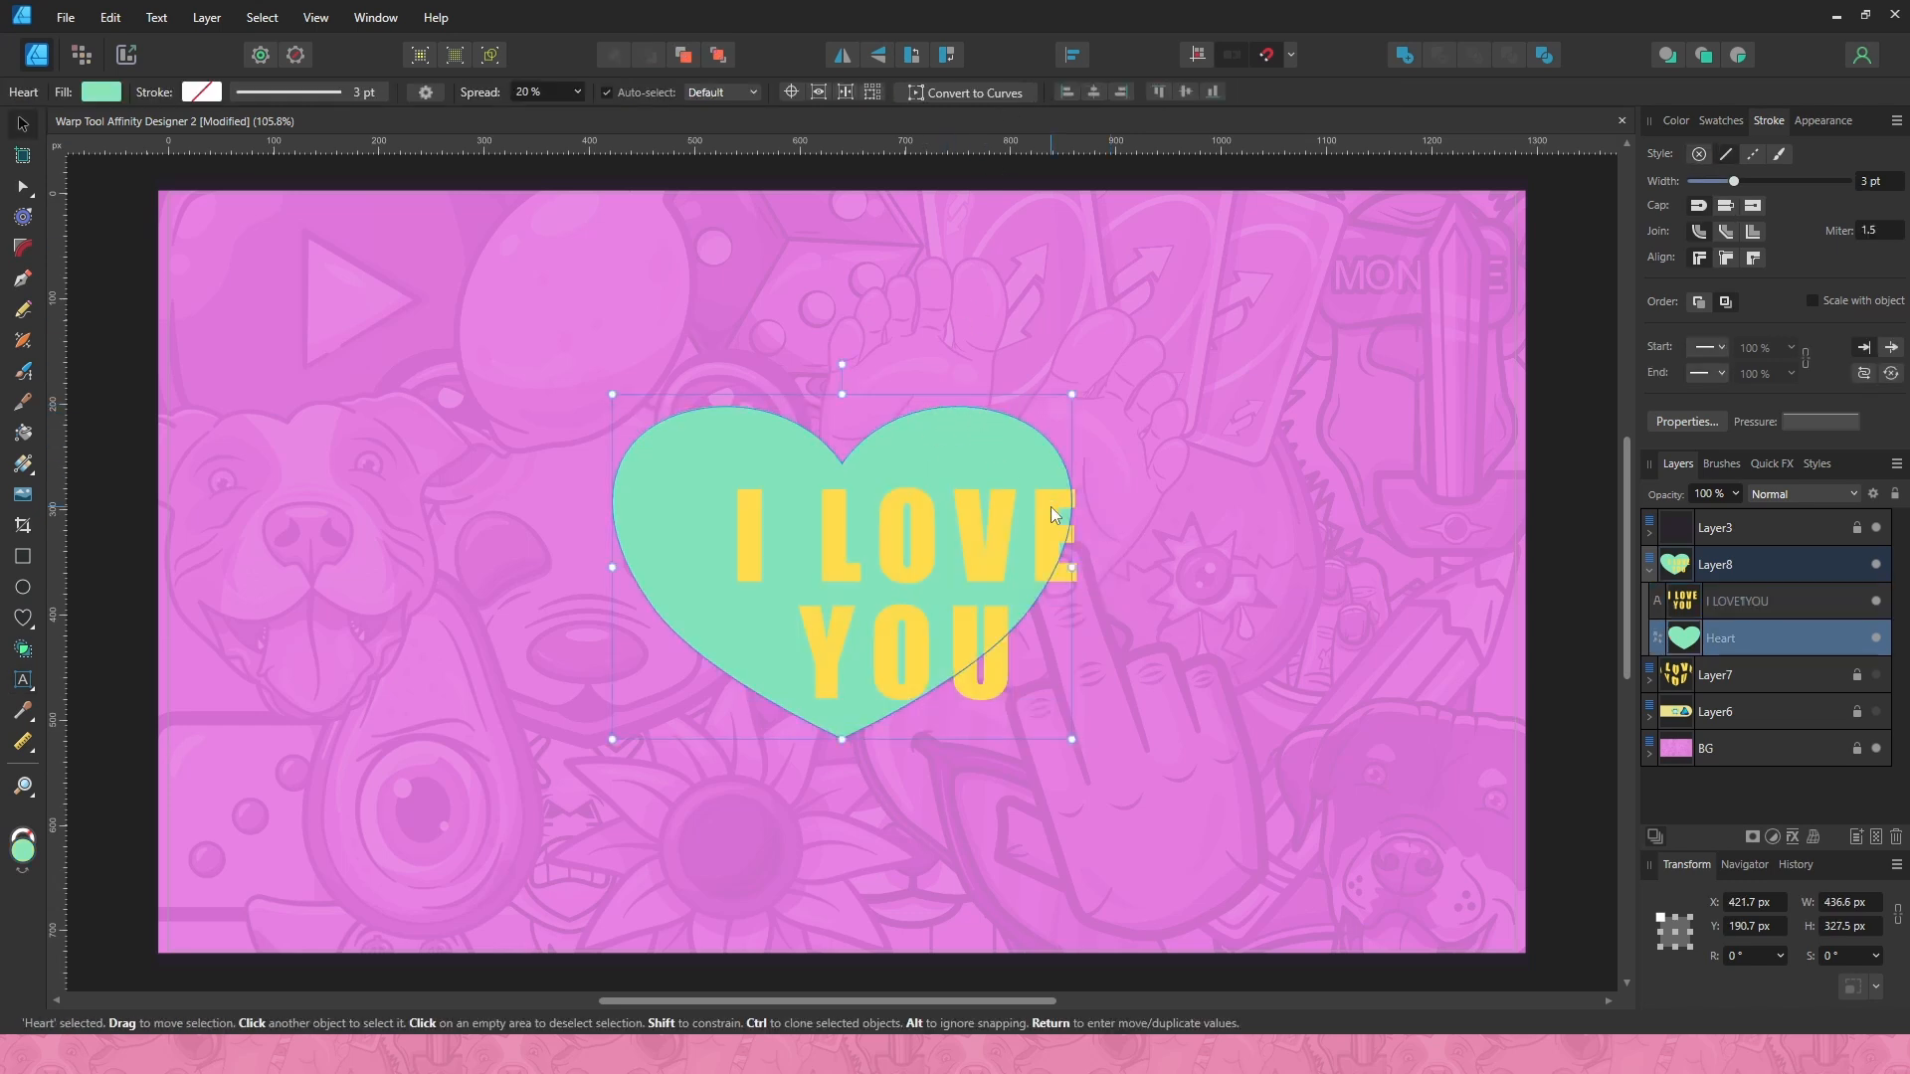
left_click(1054, 513)
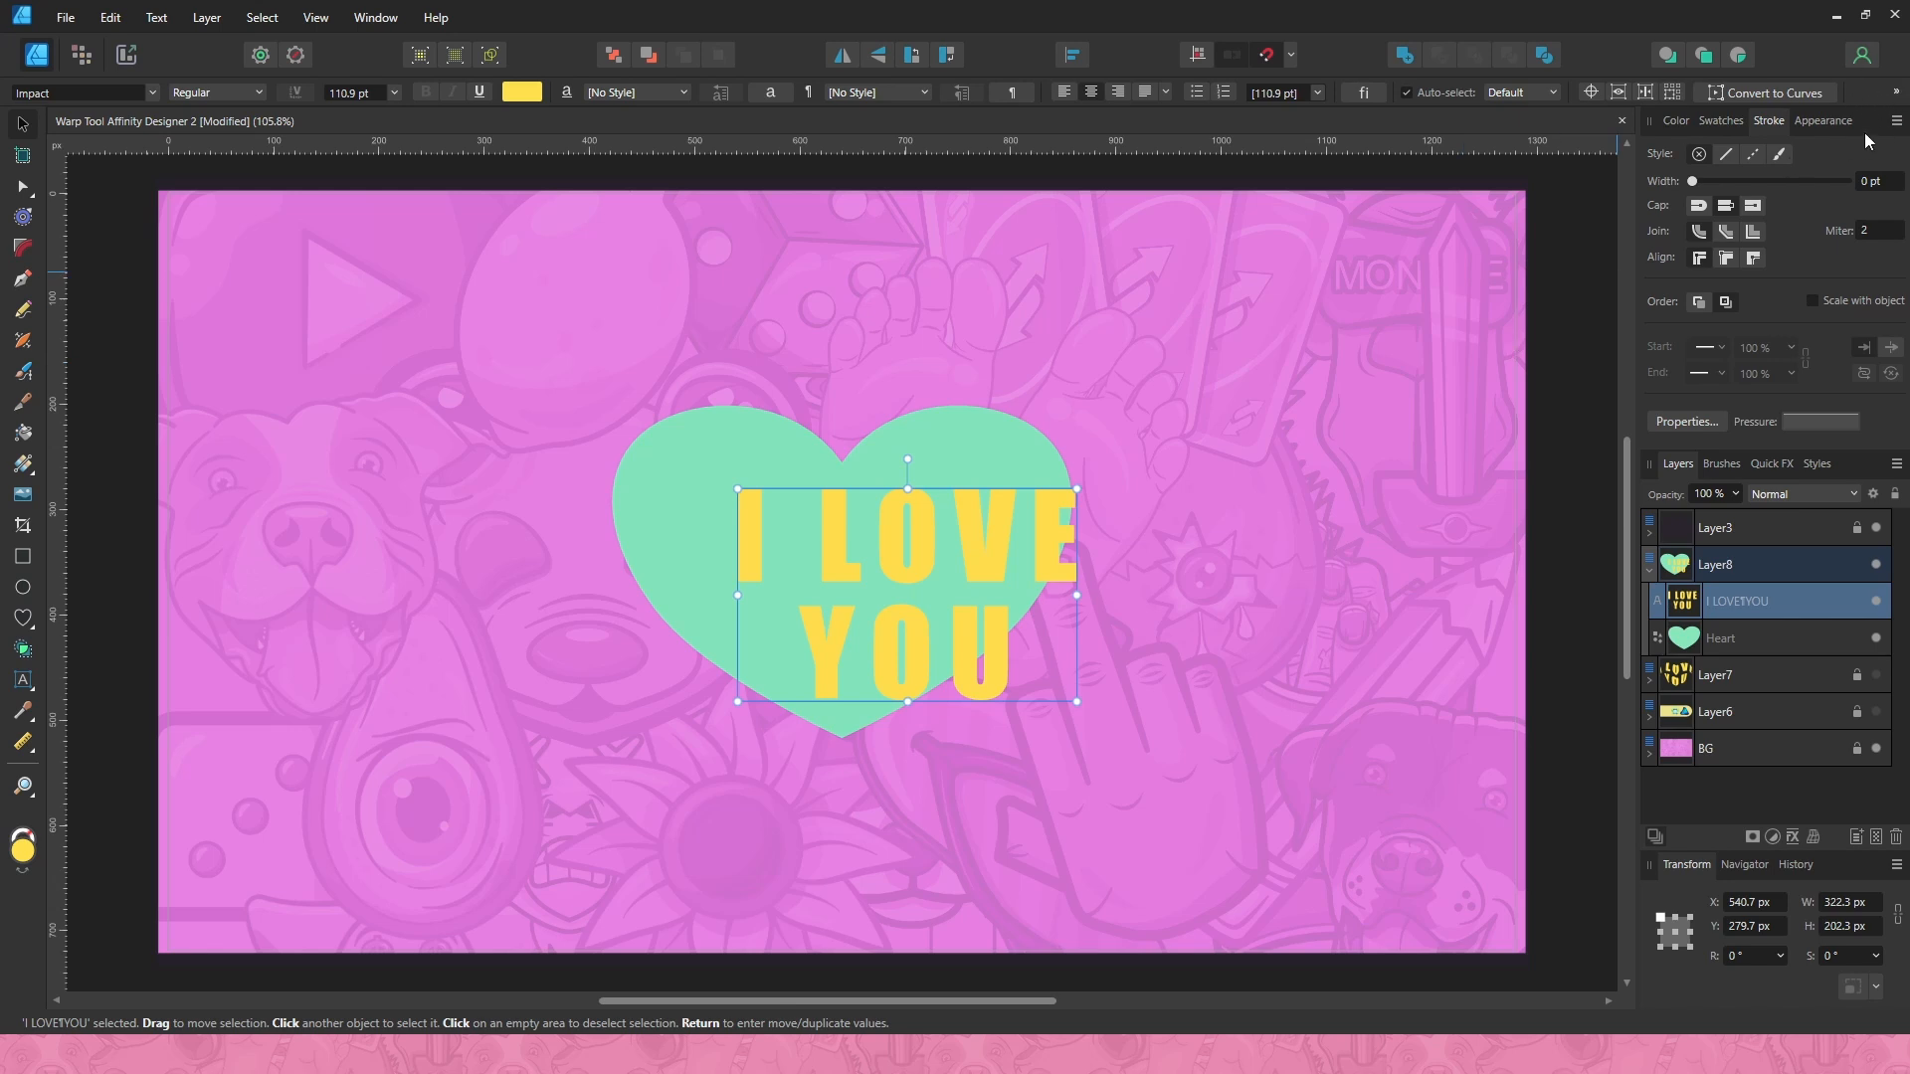
left_click(1896, 93)
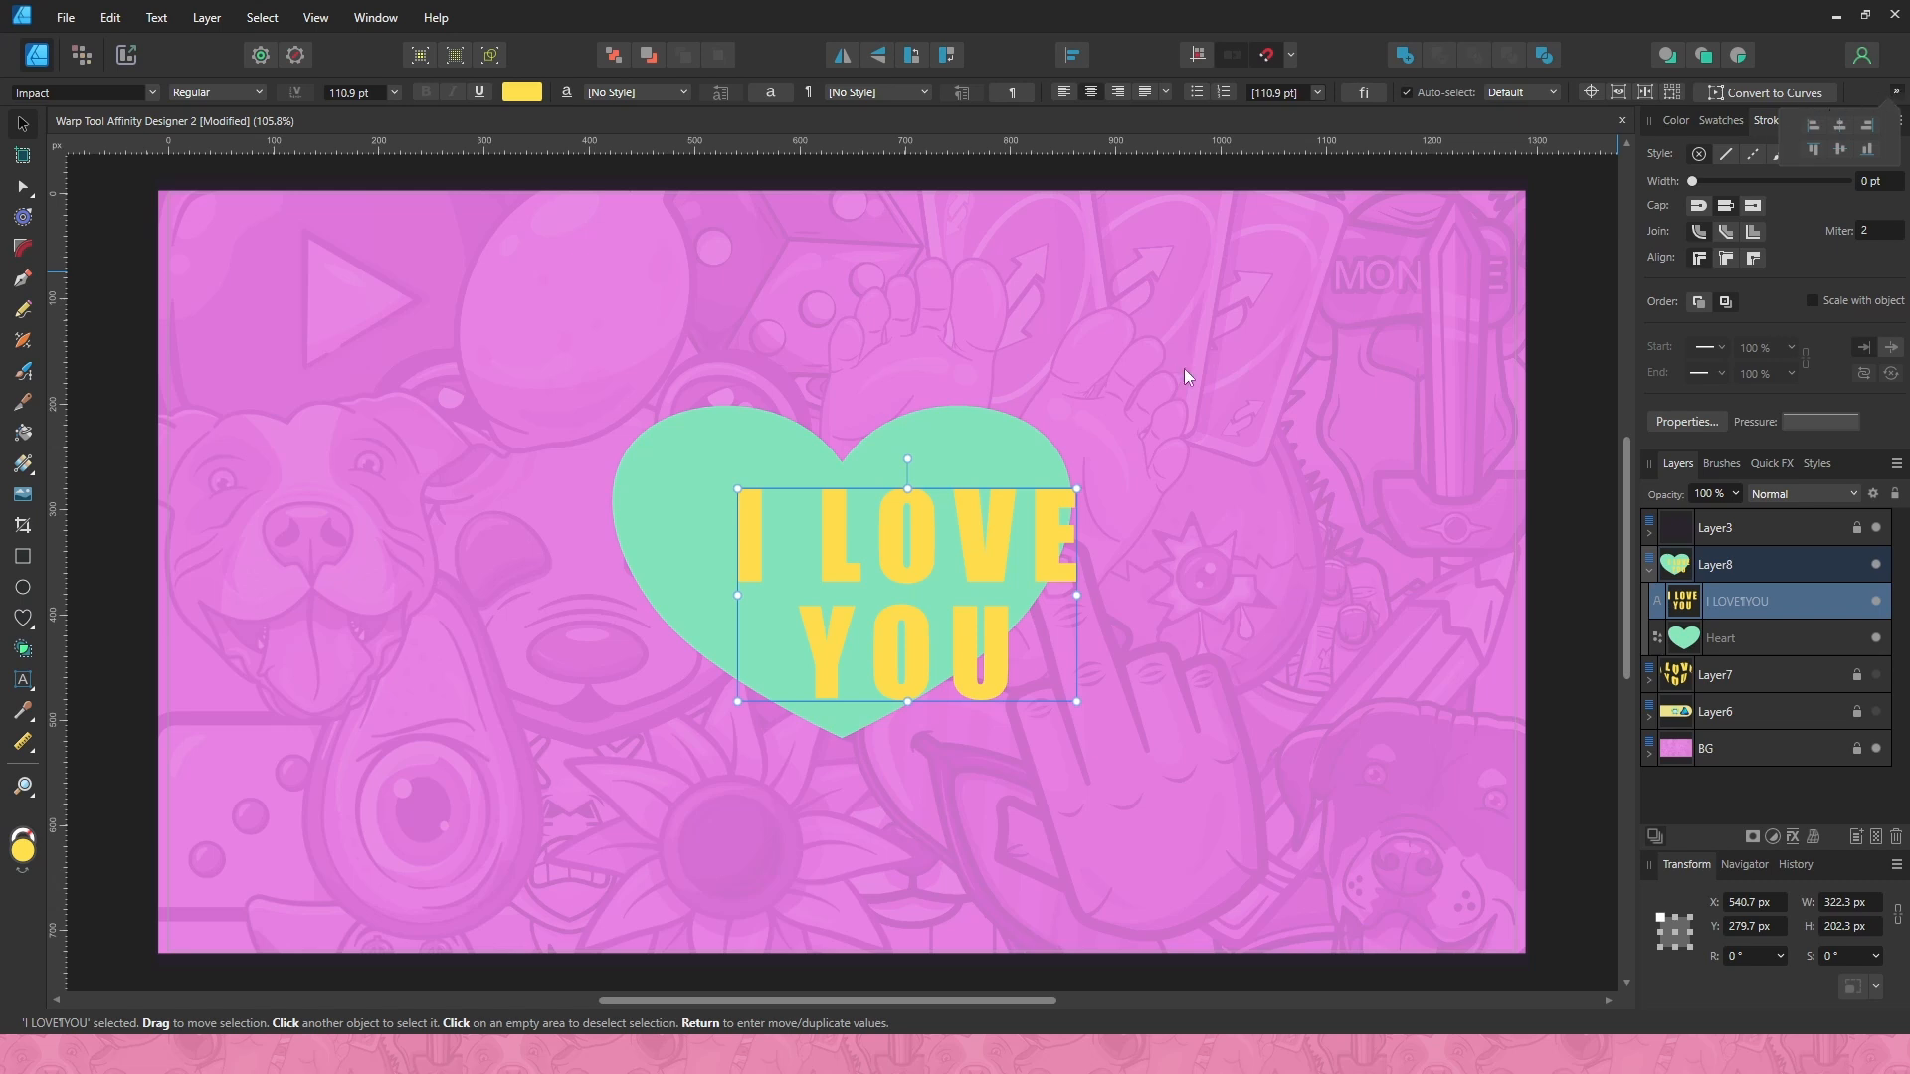
left_click(1846, 123)
left_click(1841, 152)
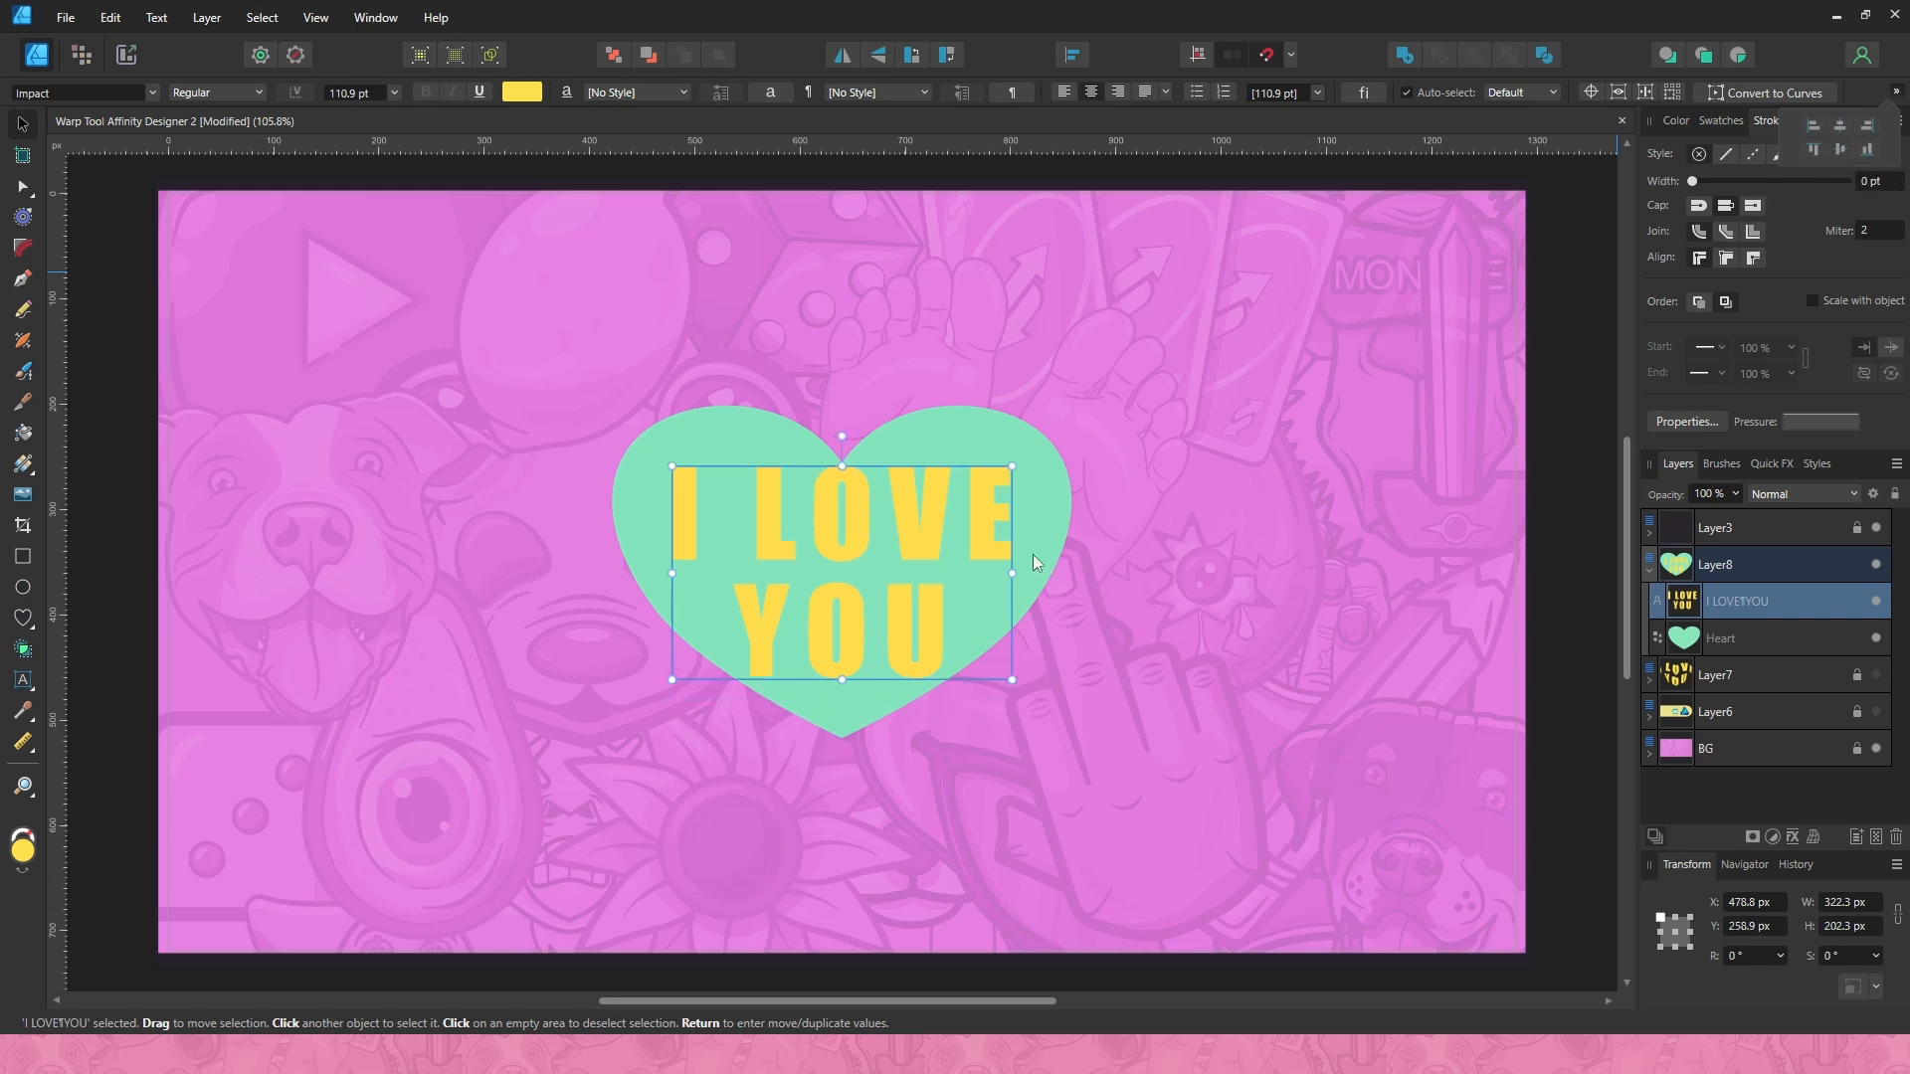
- Scale the text down slightly about its centre to about 306 px wide and 192 px high
key("t")
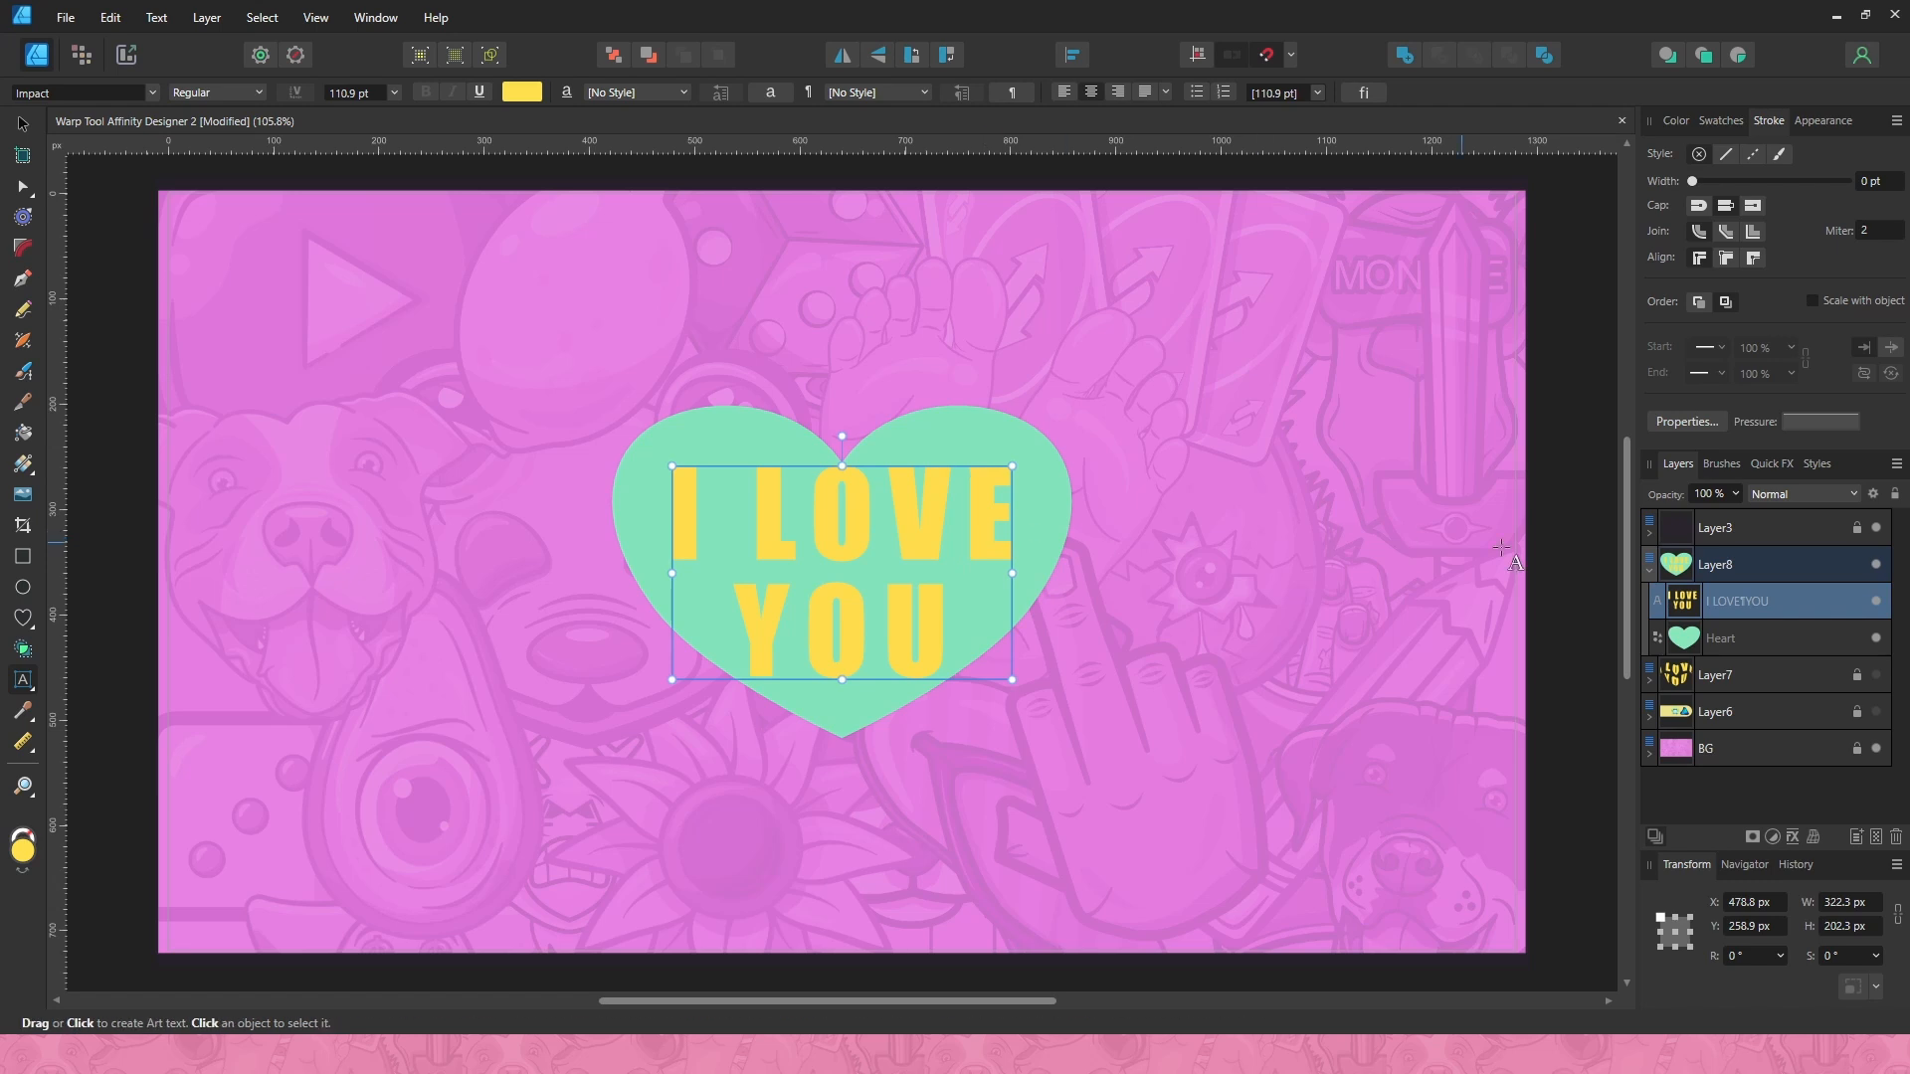
left_click(1688, 642)
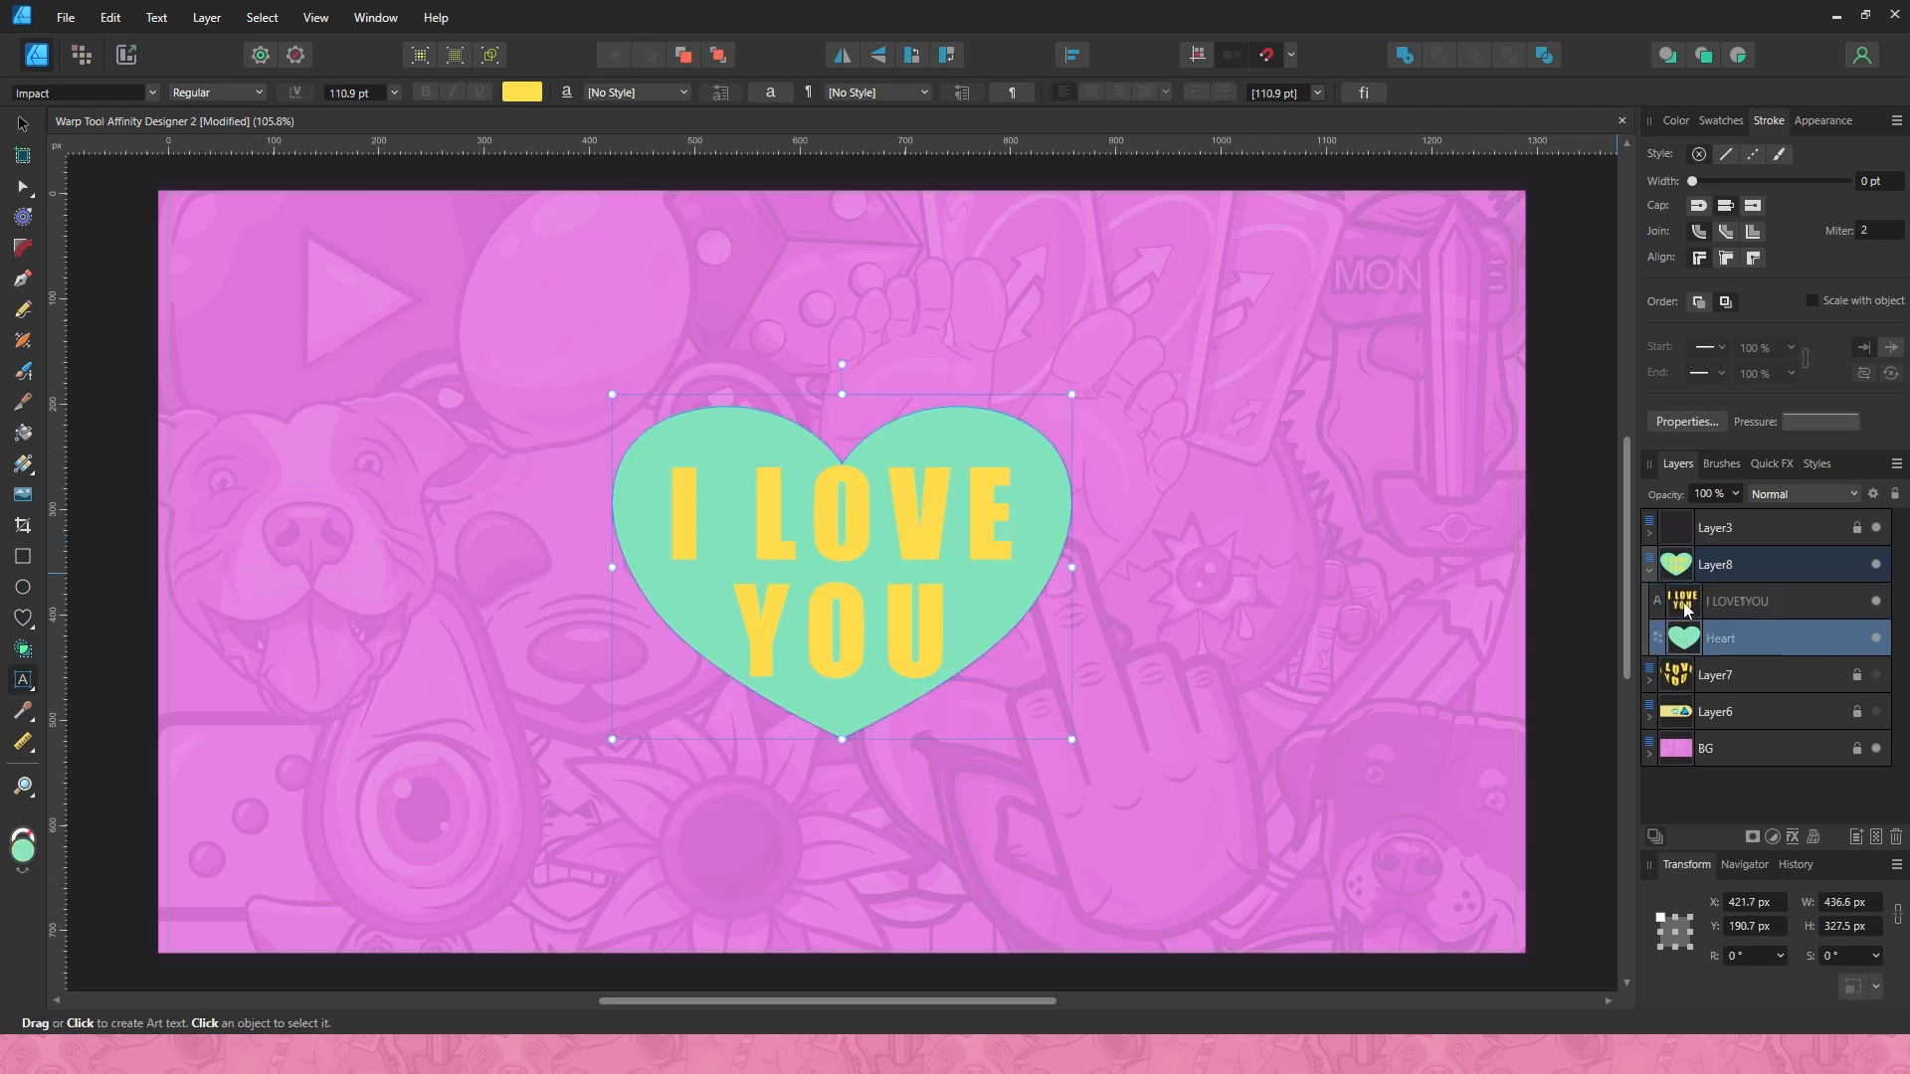
left_click(1689, 609)
key("v")
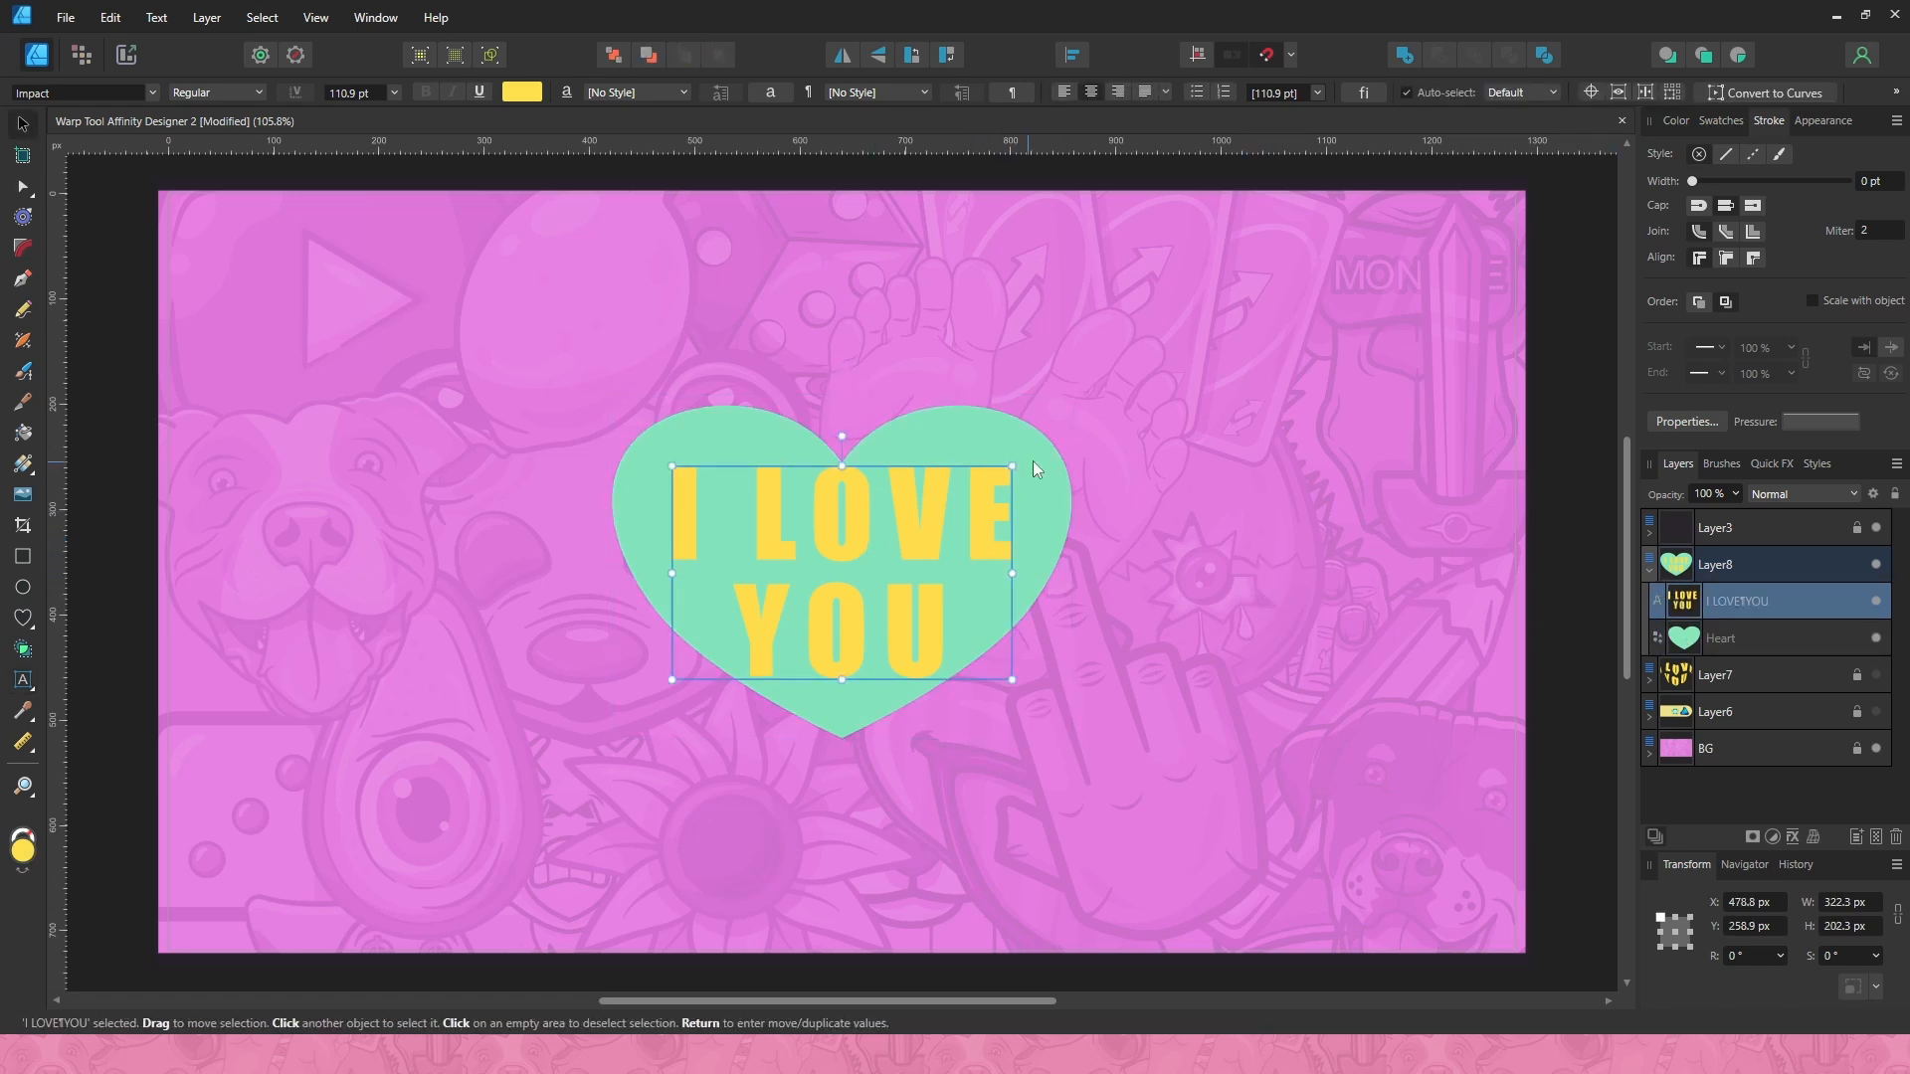
left_click_drag(1008, 465, 1003, 472)
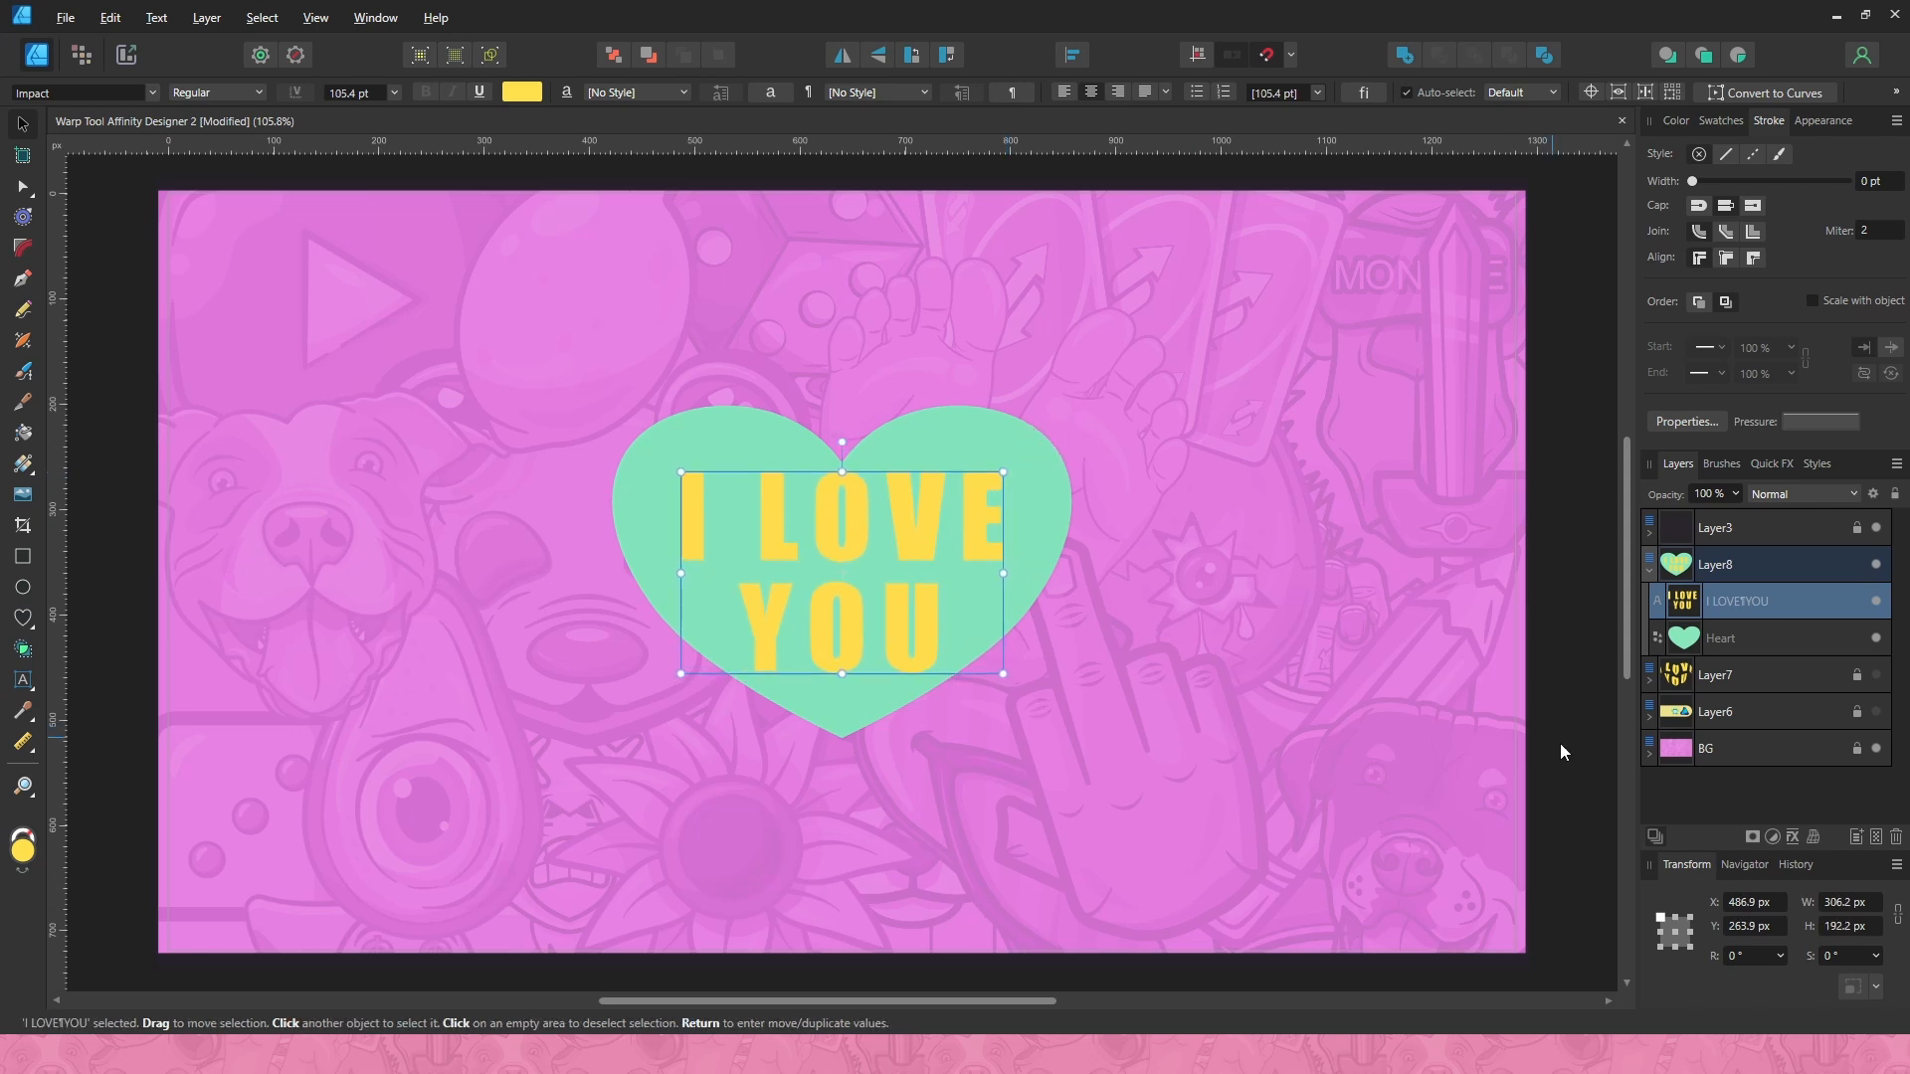
- Apply a Quad warp to the text and enable snapping
left_click(1805, 837)
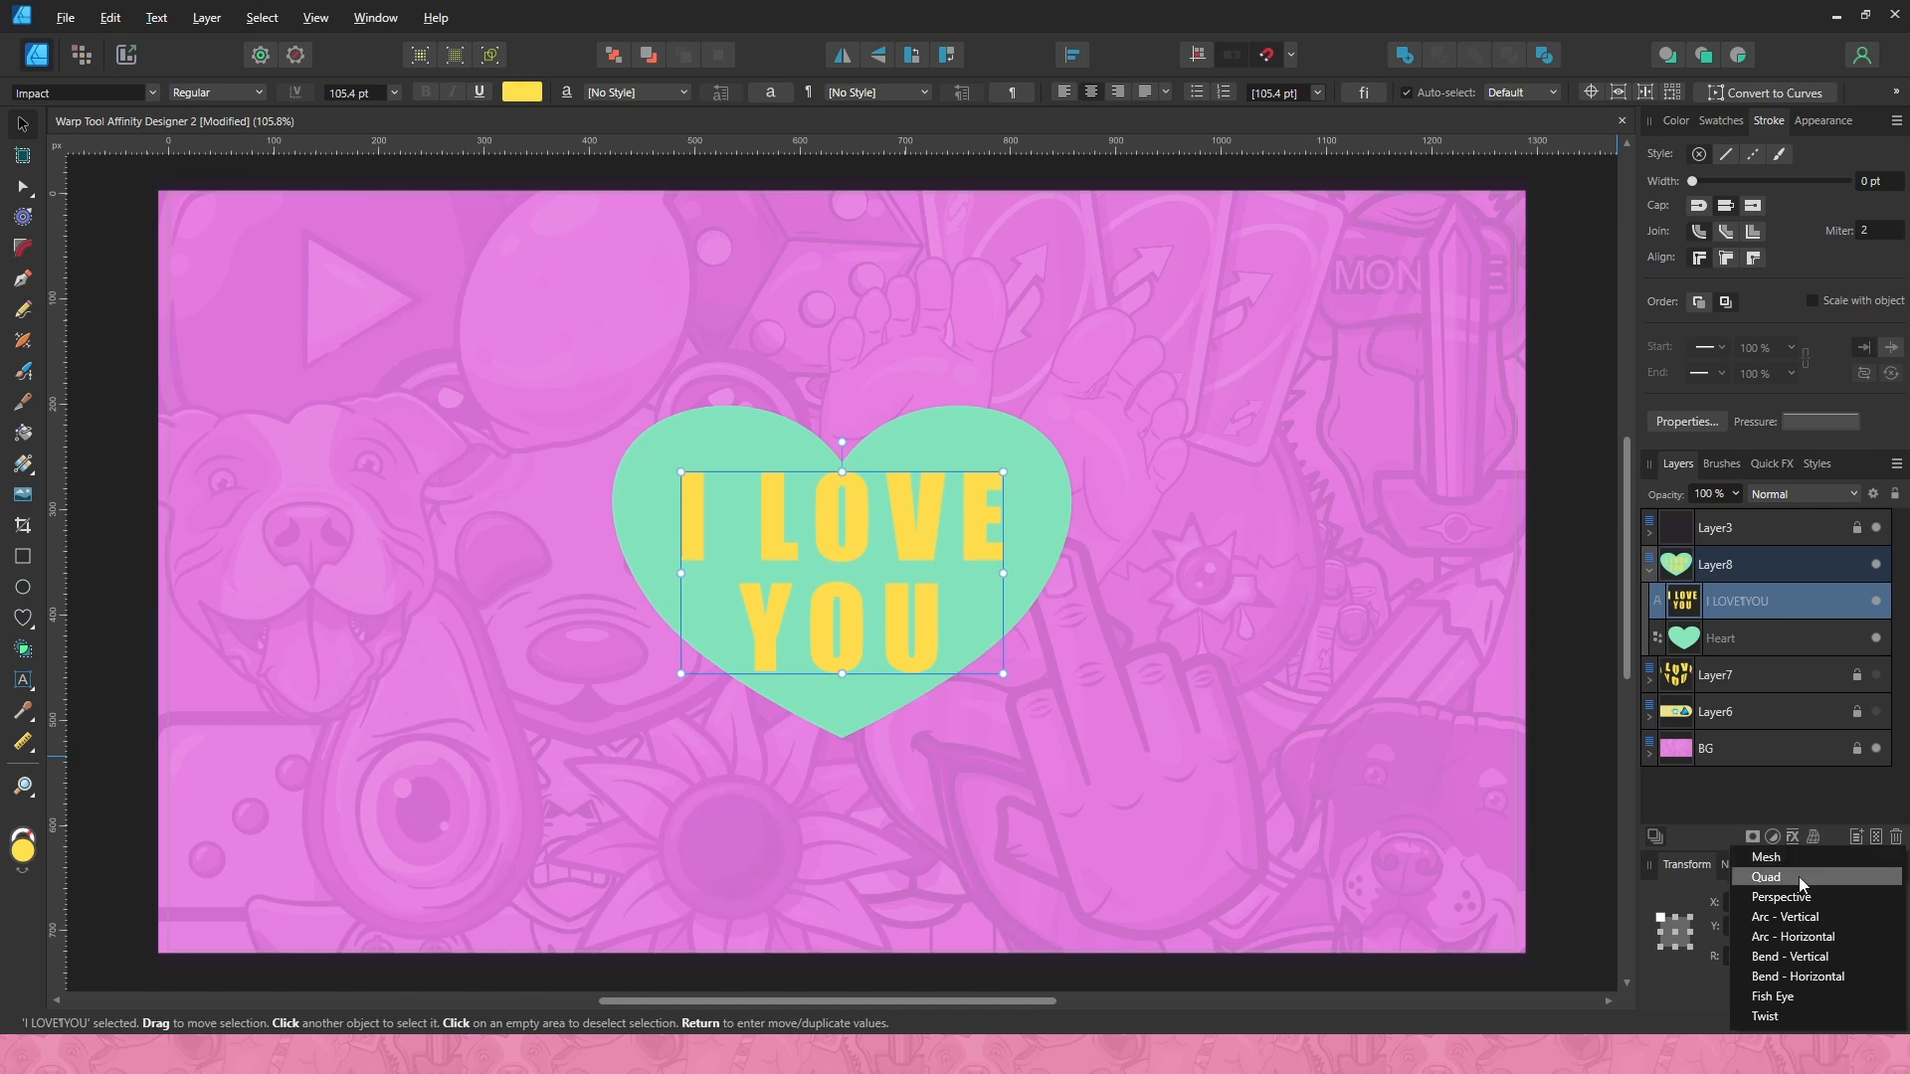
left_click(1799, 875)
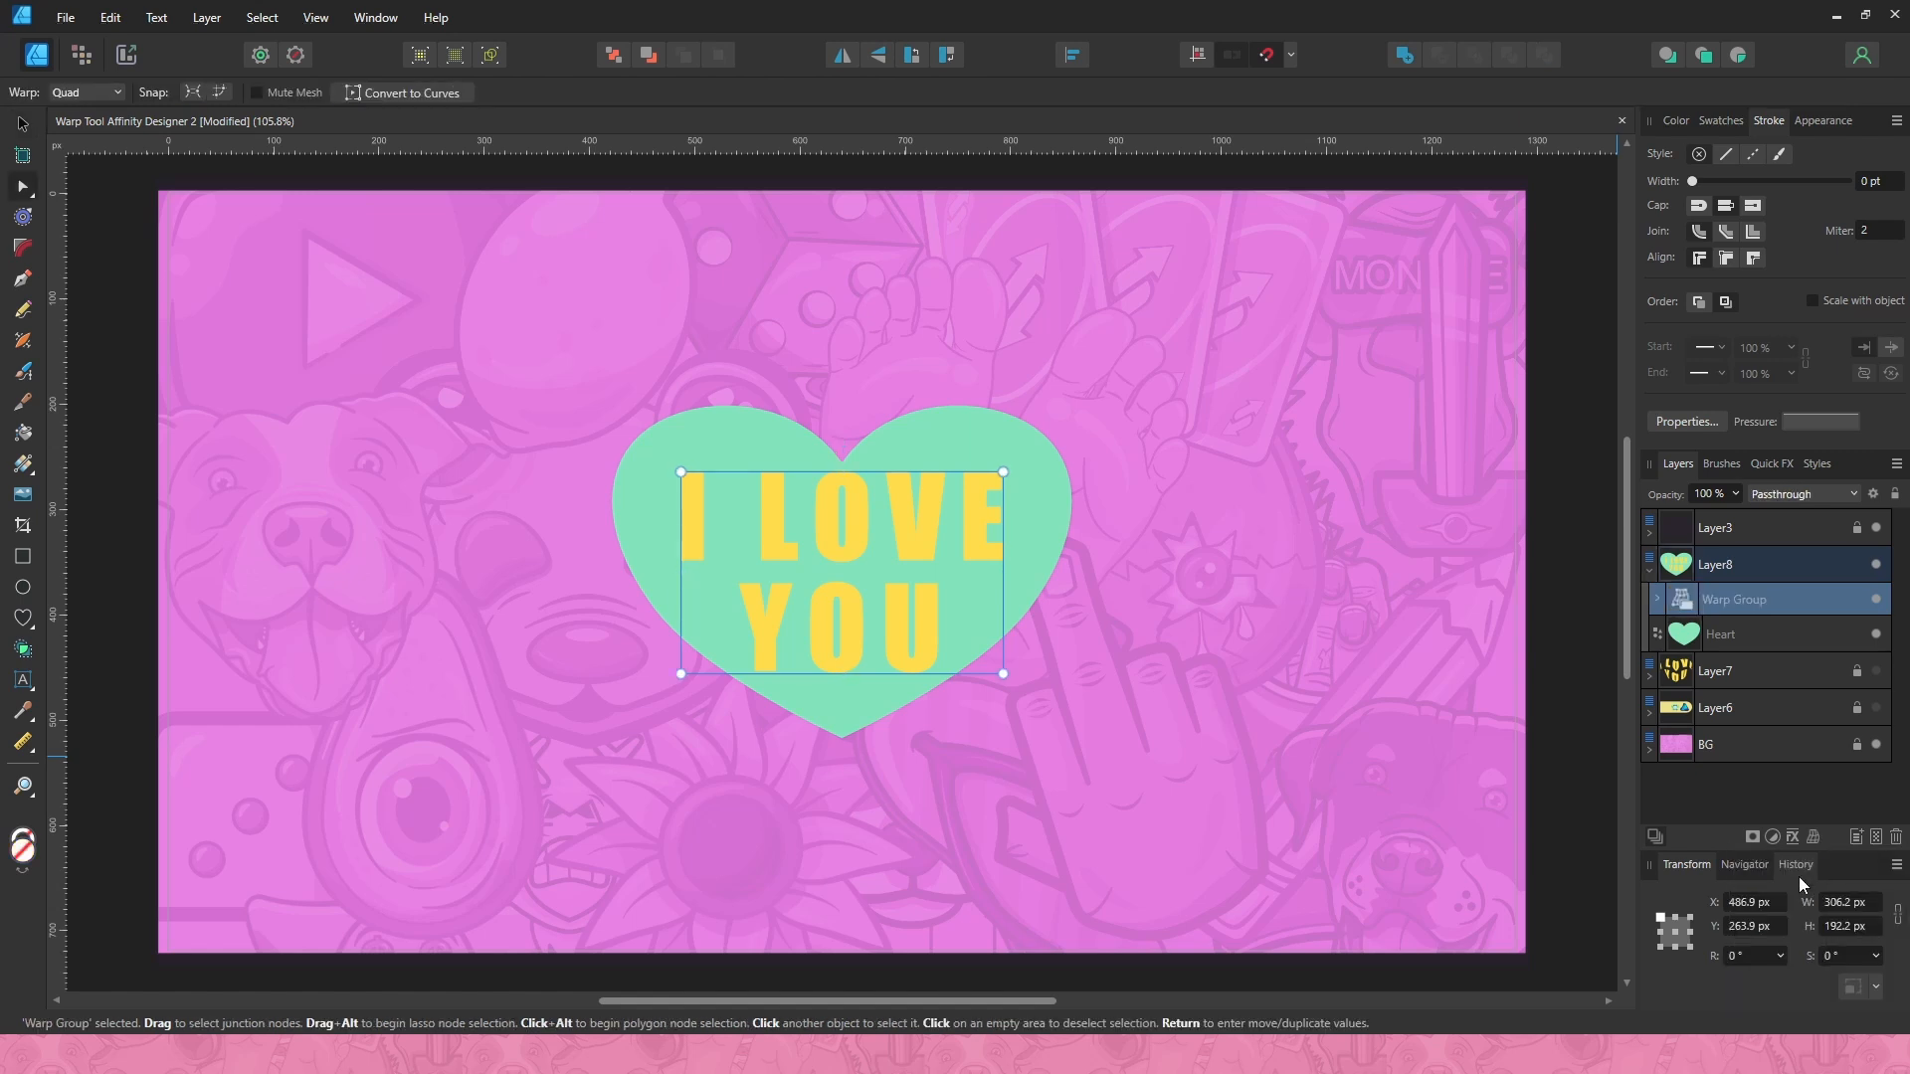
left_click(1289, 55)
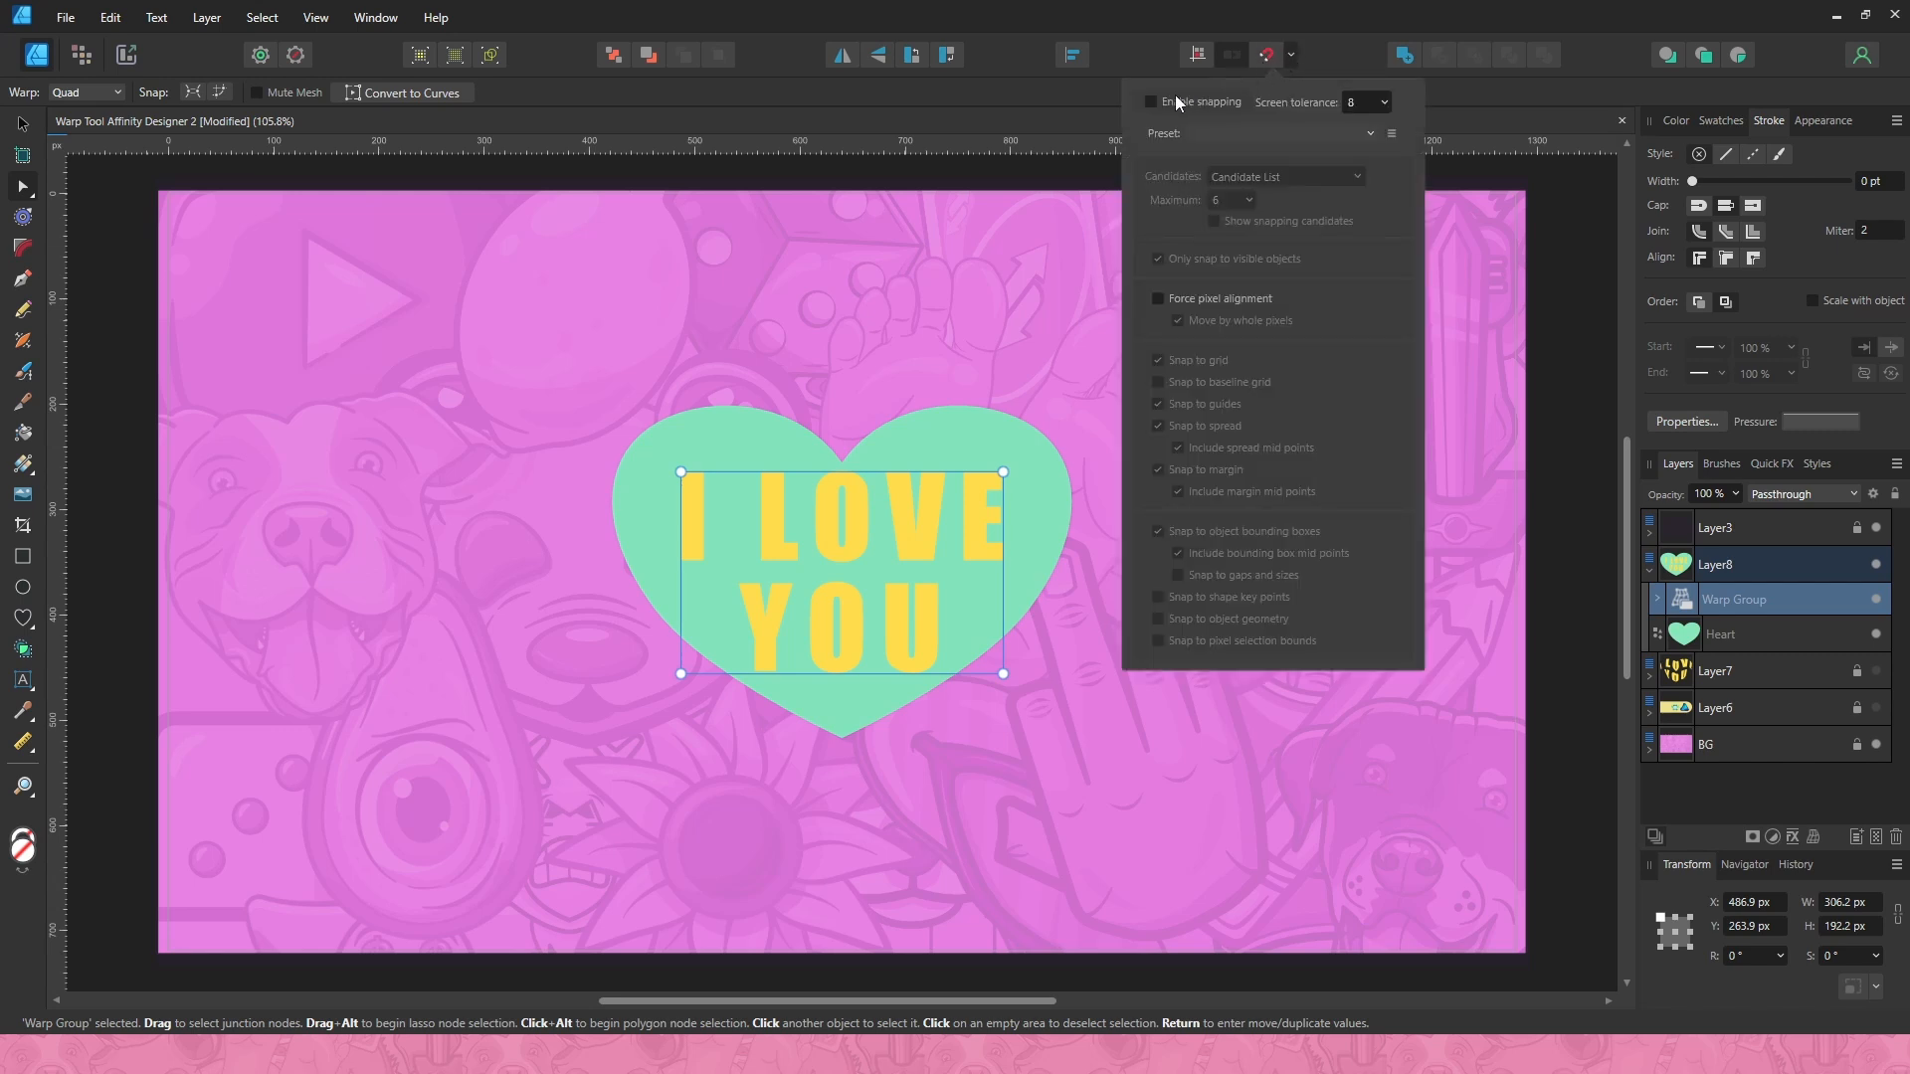
left_click(1150, 99)
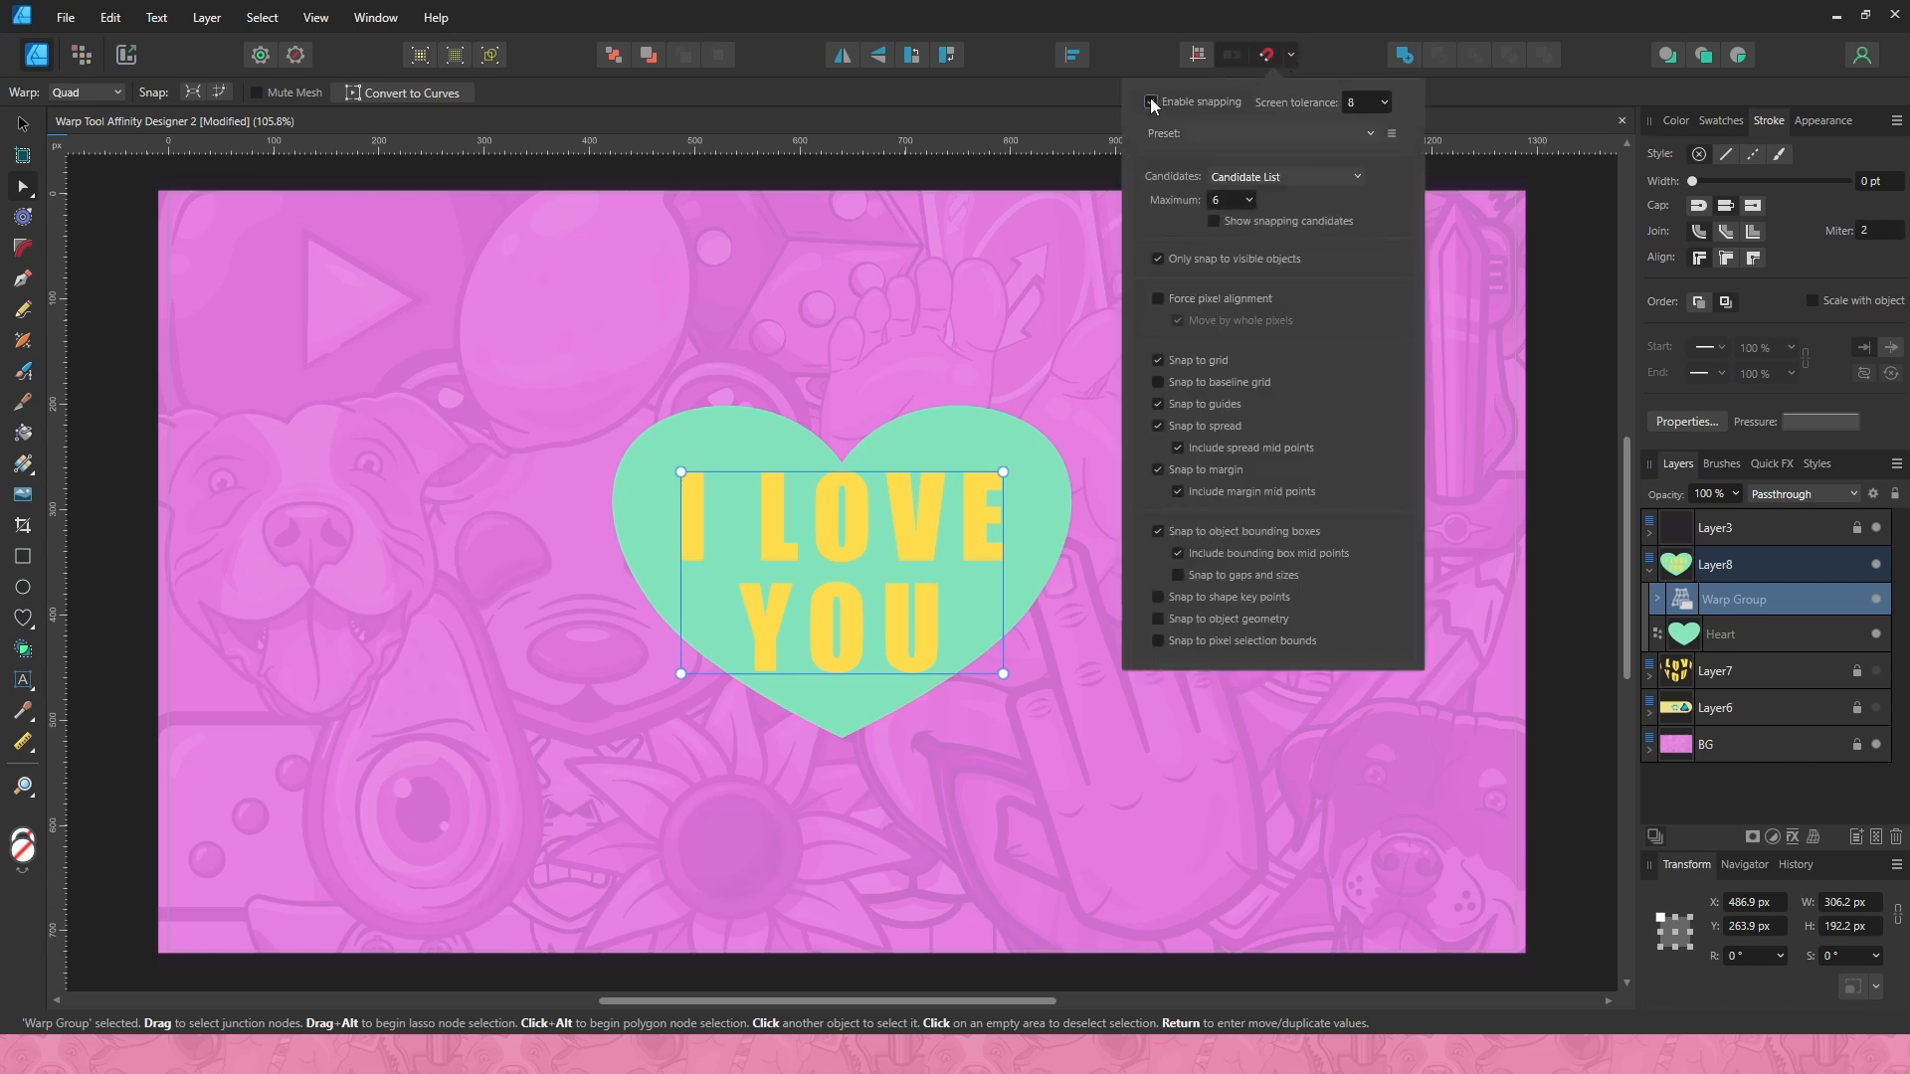
left_click(1079, 112)
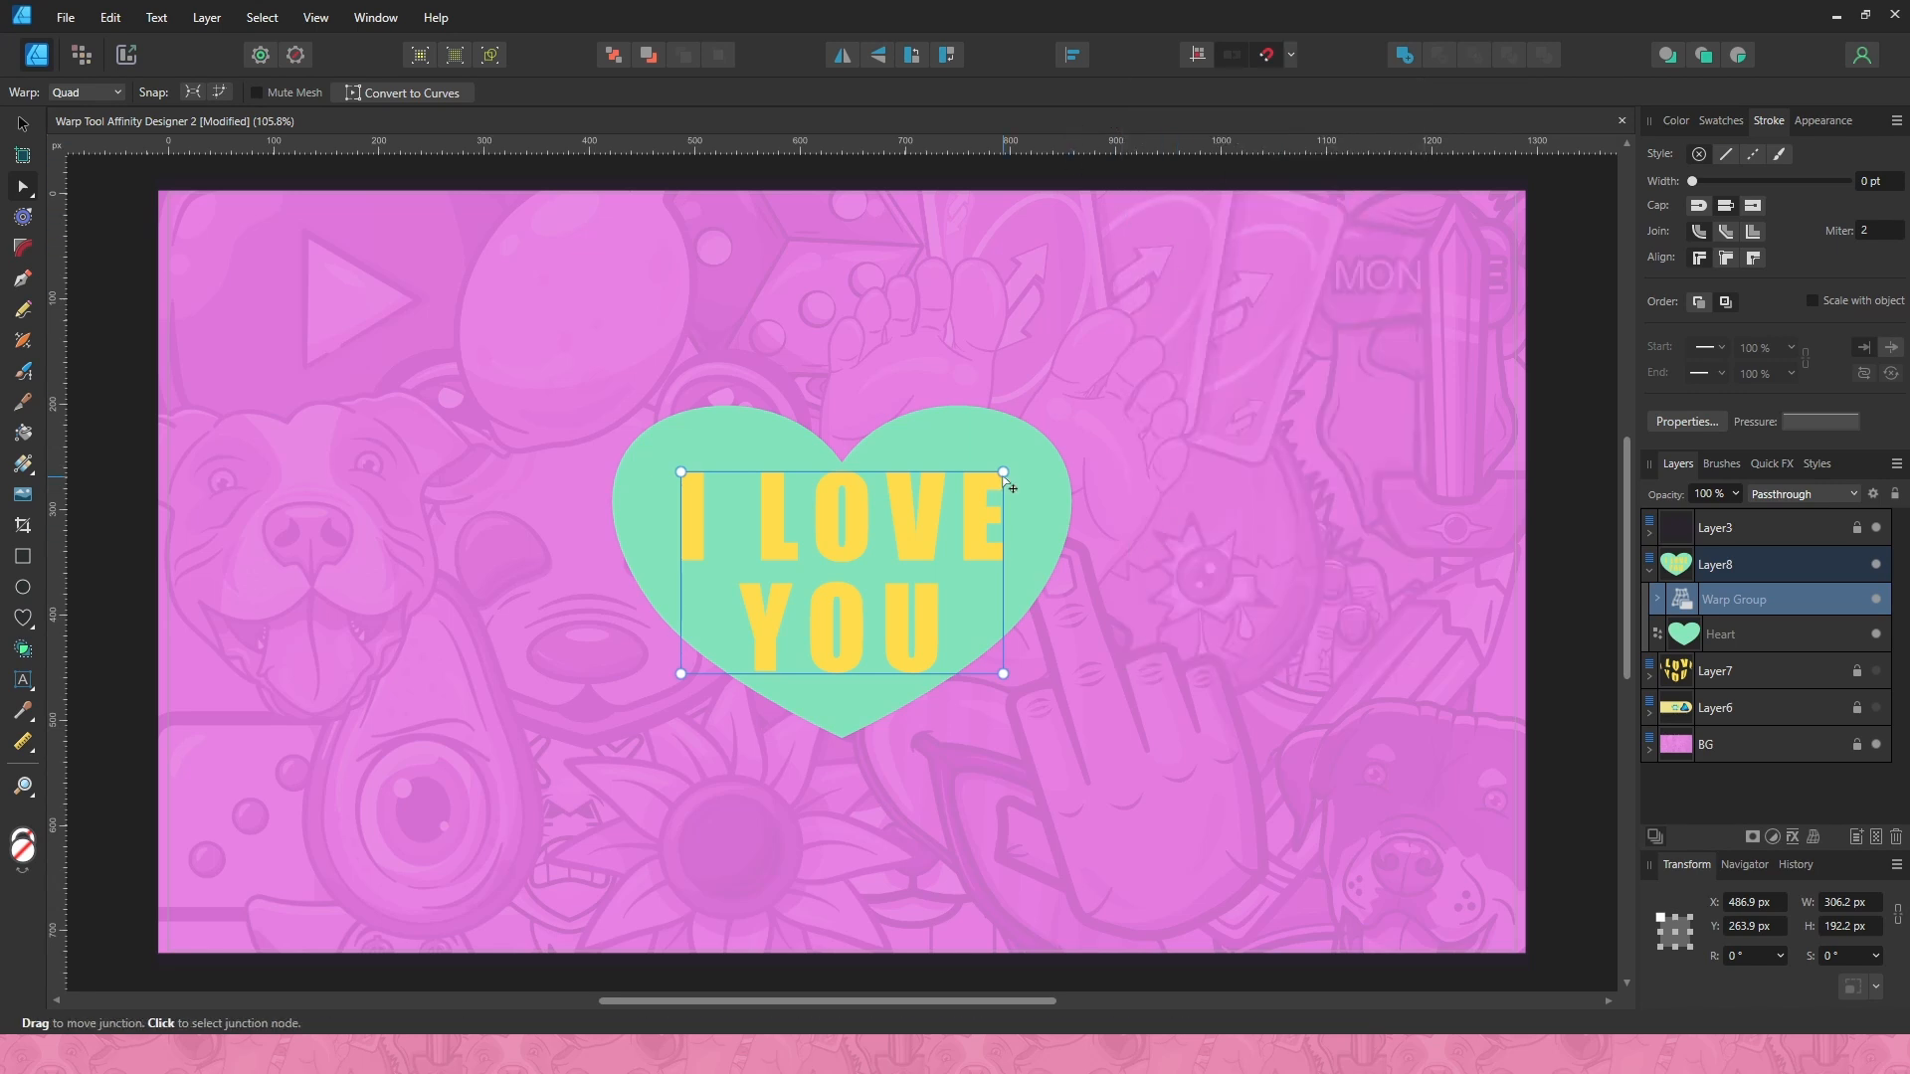
- Move the warp's upper corners outward to the heart's sides and its lower corners inward to its tapering edges
left_click_drag(1002, 471, 1073, 475)
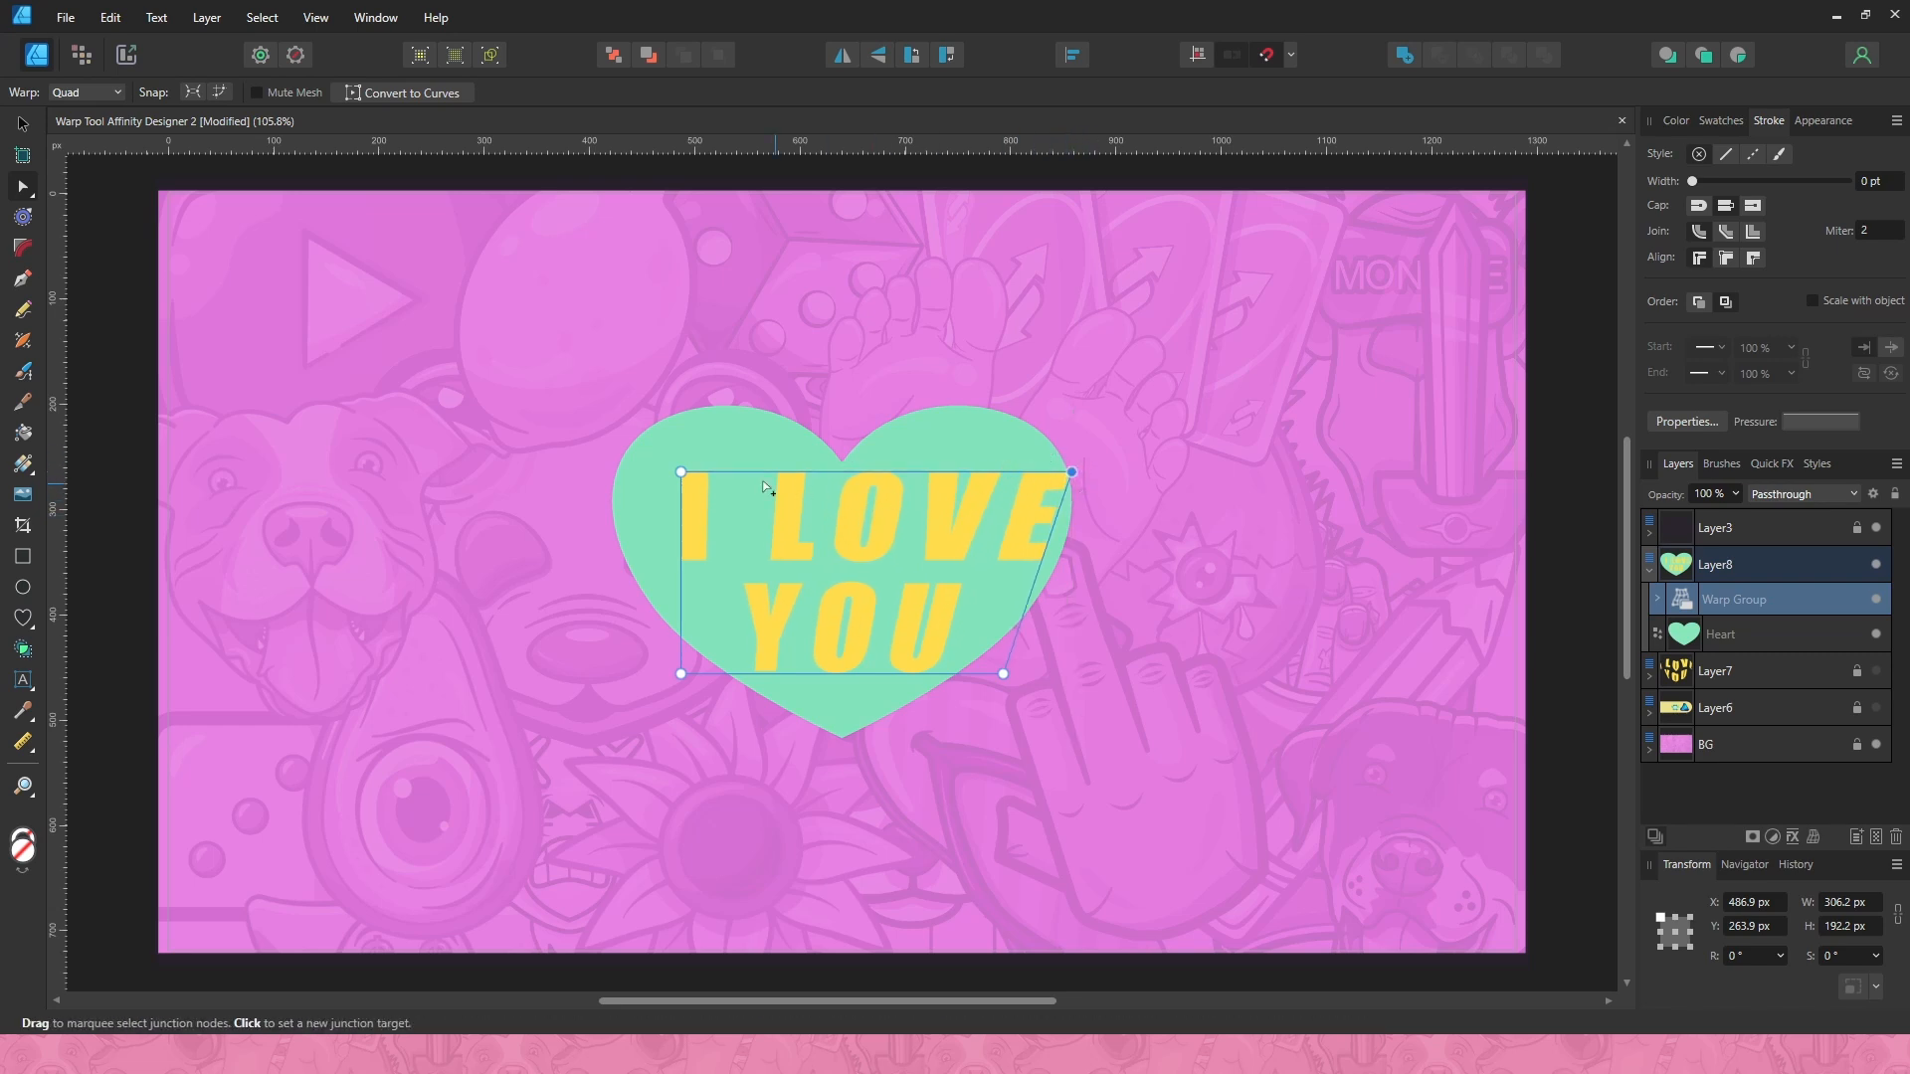
left_click_drag(681, 474, 614, 474)
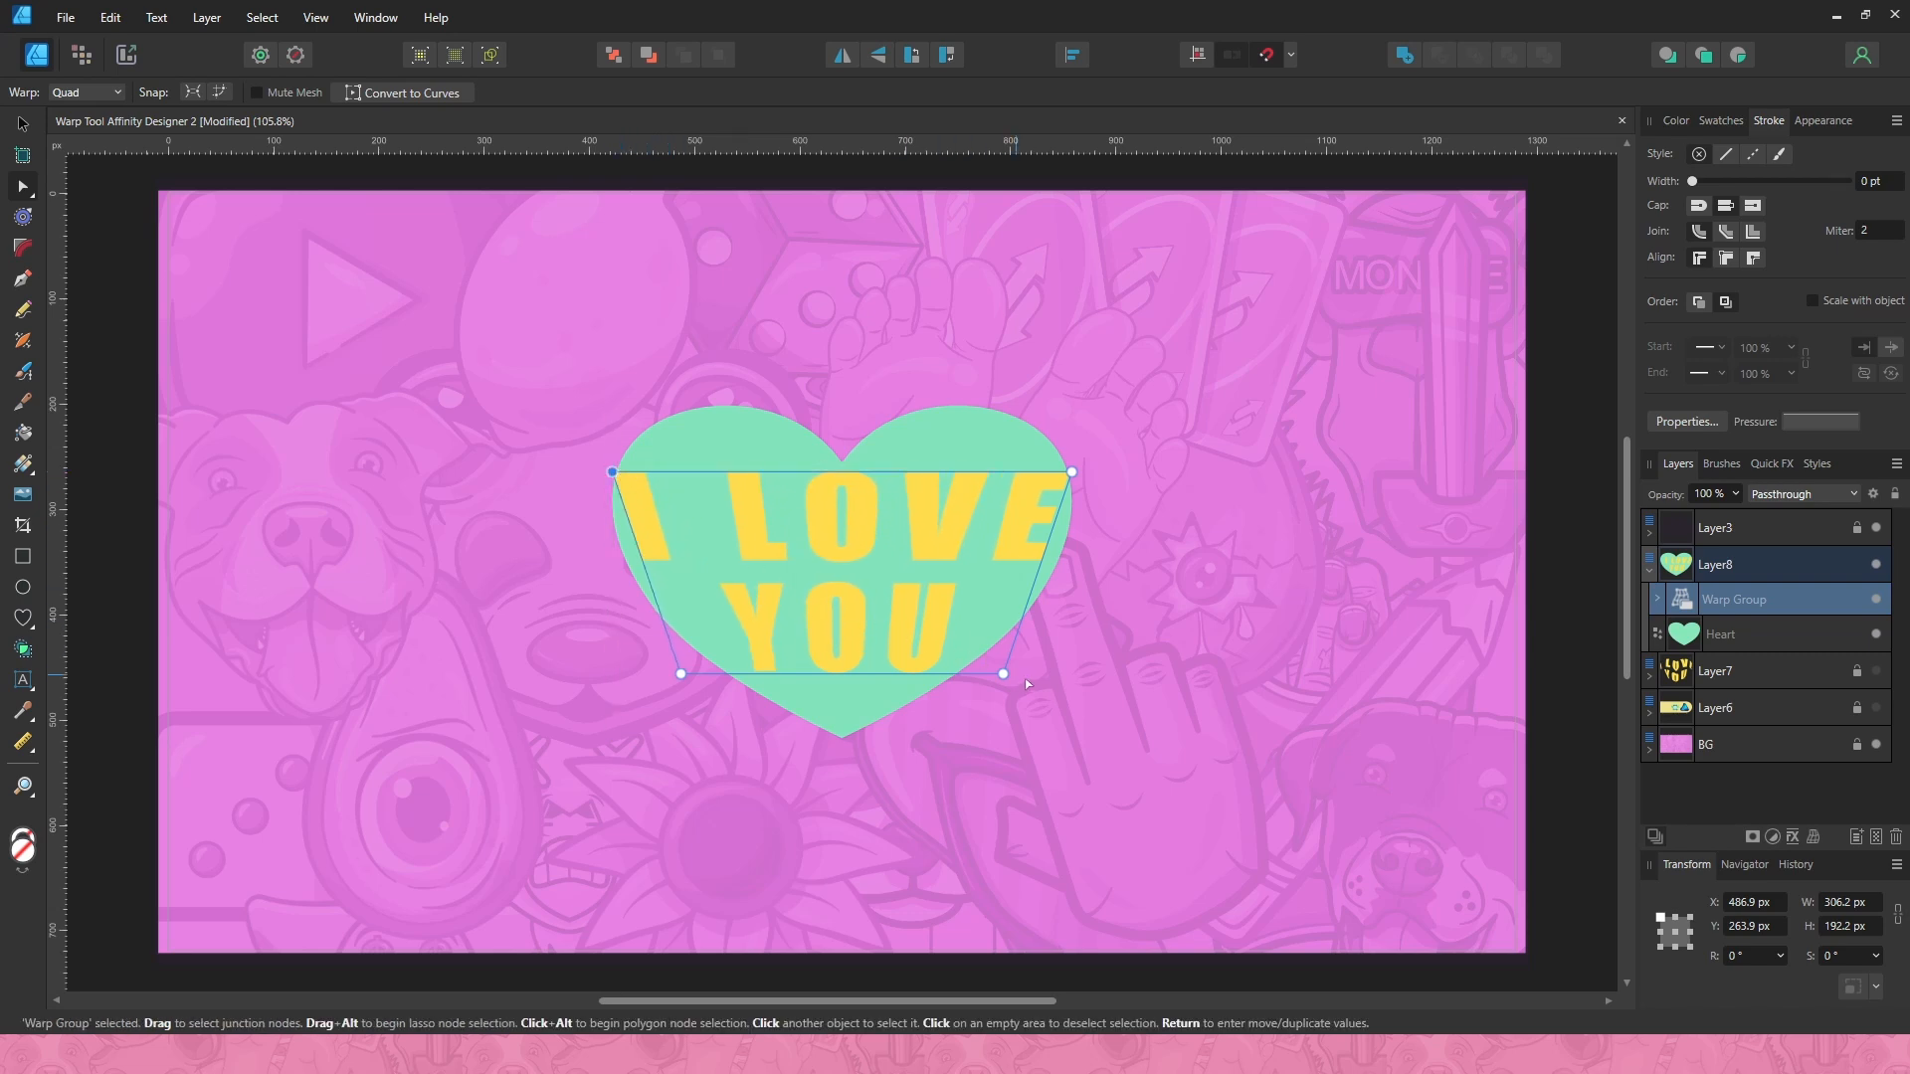
left_click_drag(1002, 674, 957, 675)
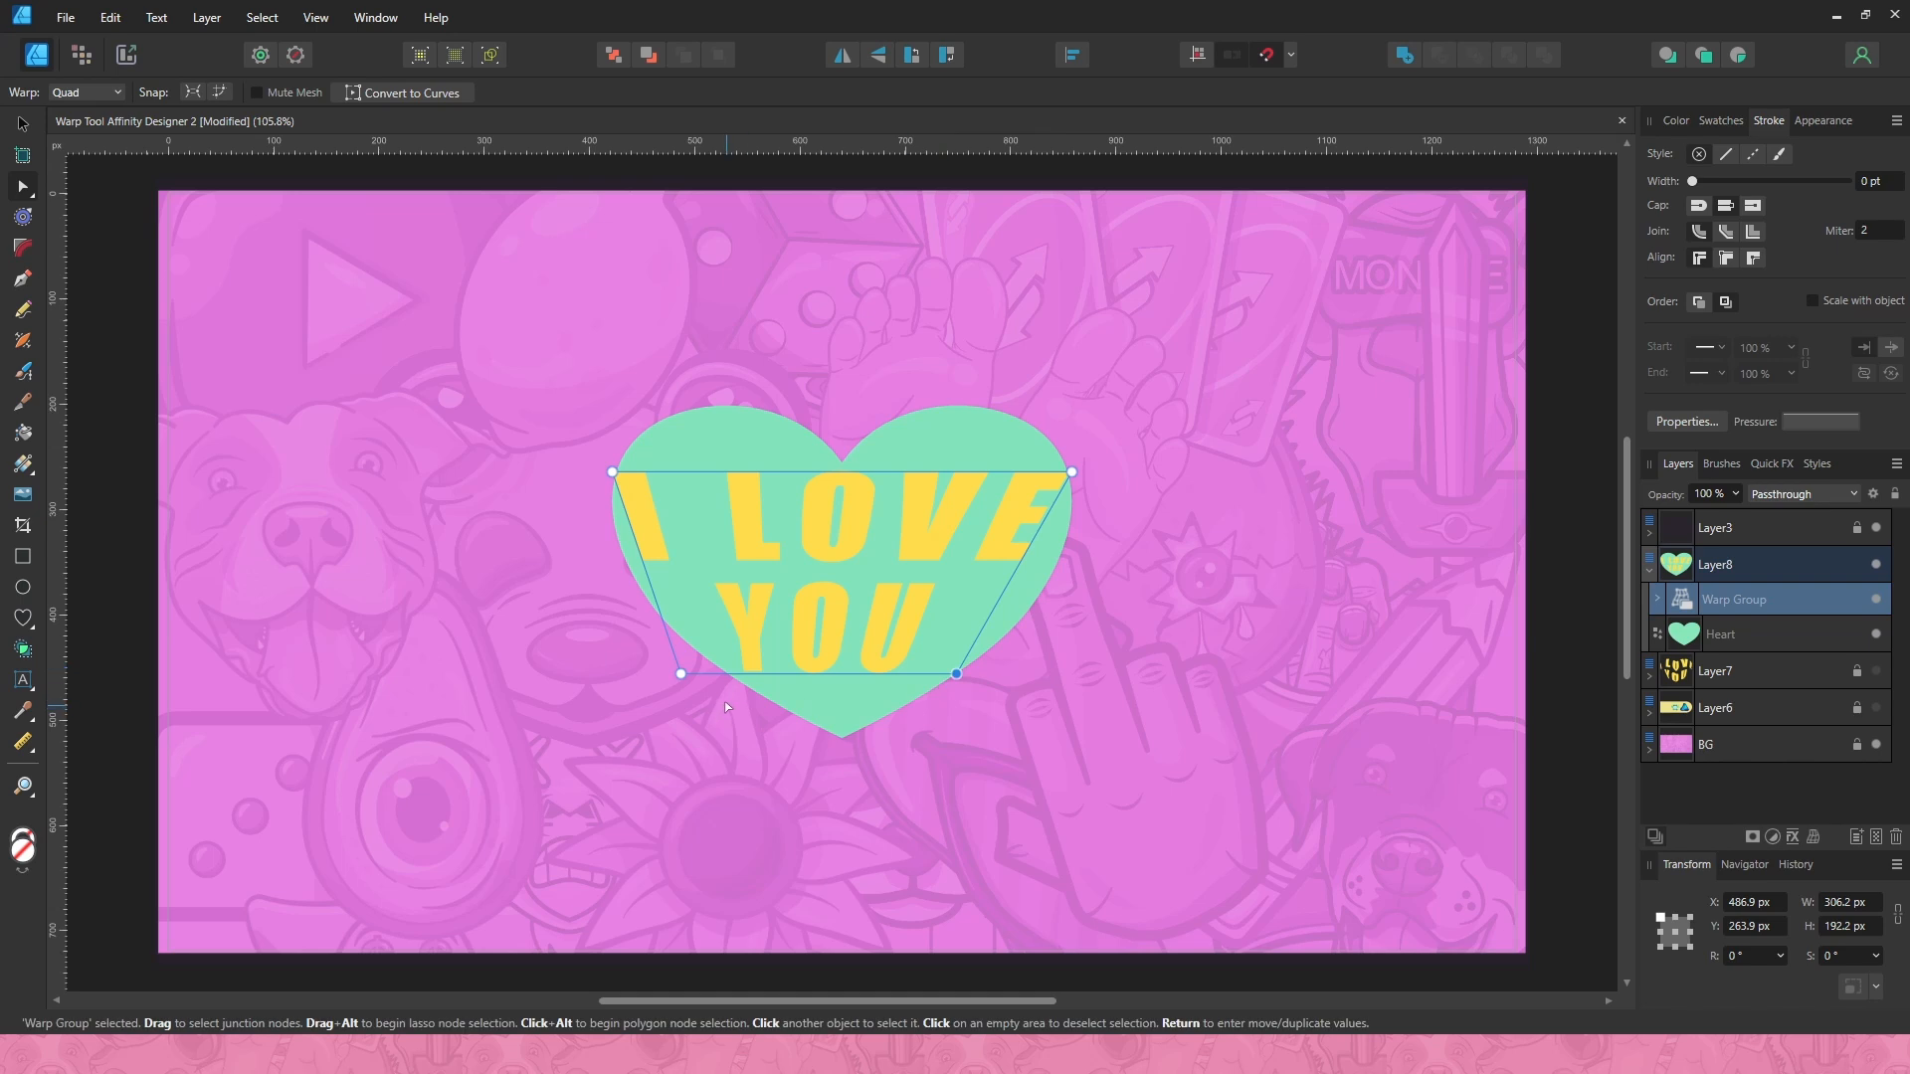
left_click_drag(679, 676, 726, 676)
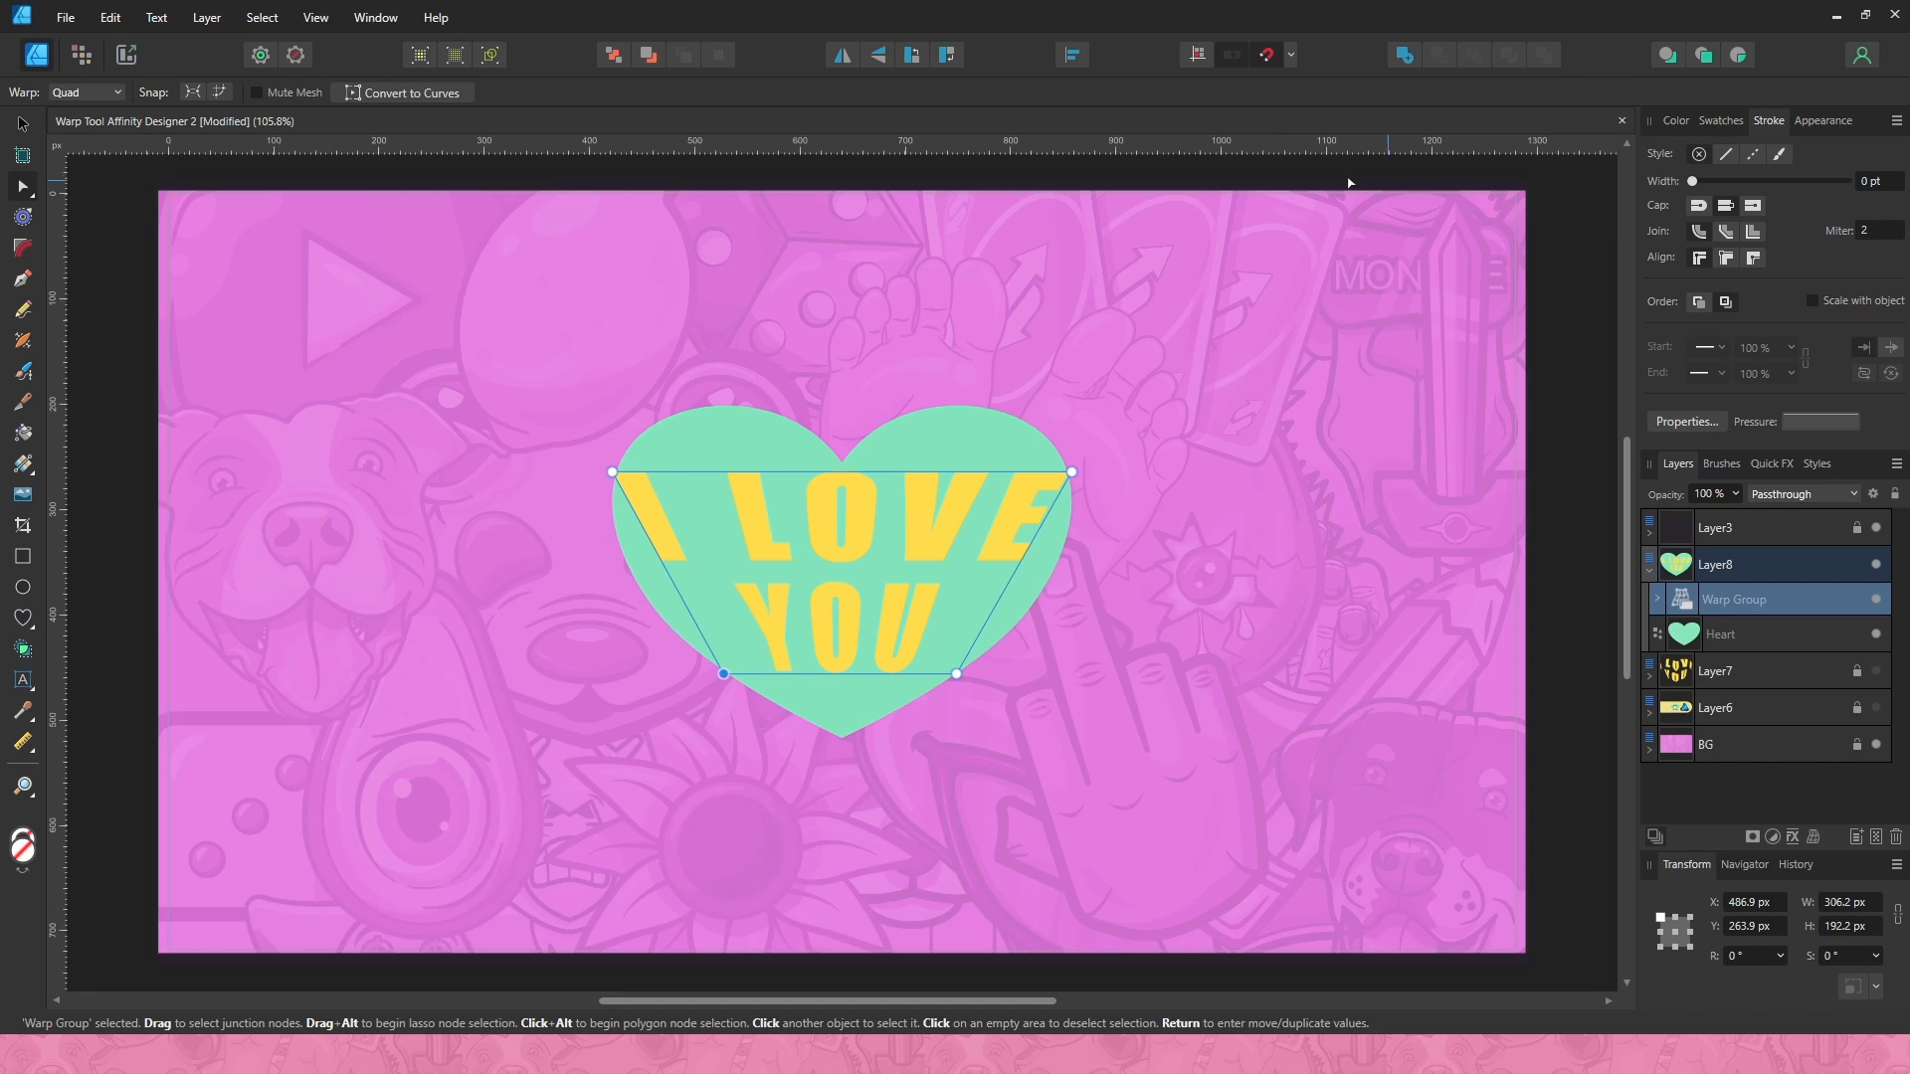
- Turn off snapping and add a vertical mesh division through the middle of the text's warp
left_click(1291, 56)
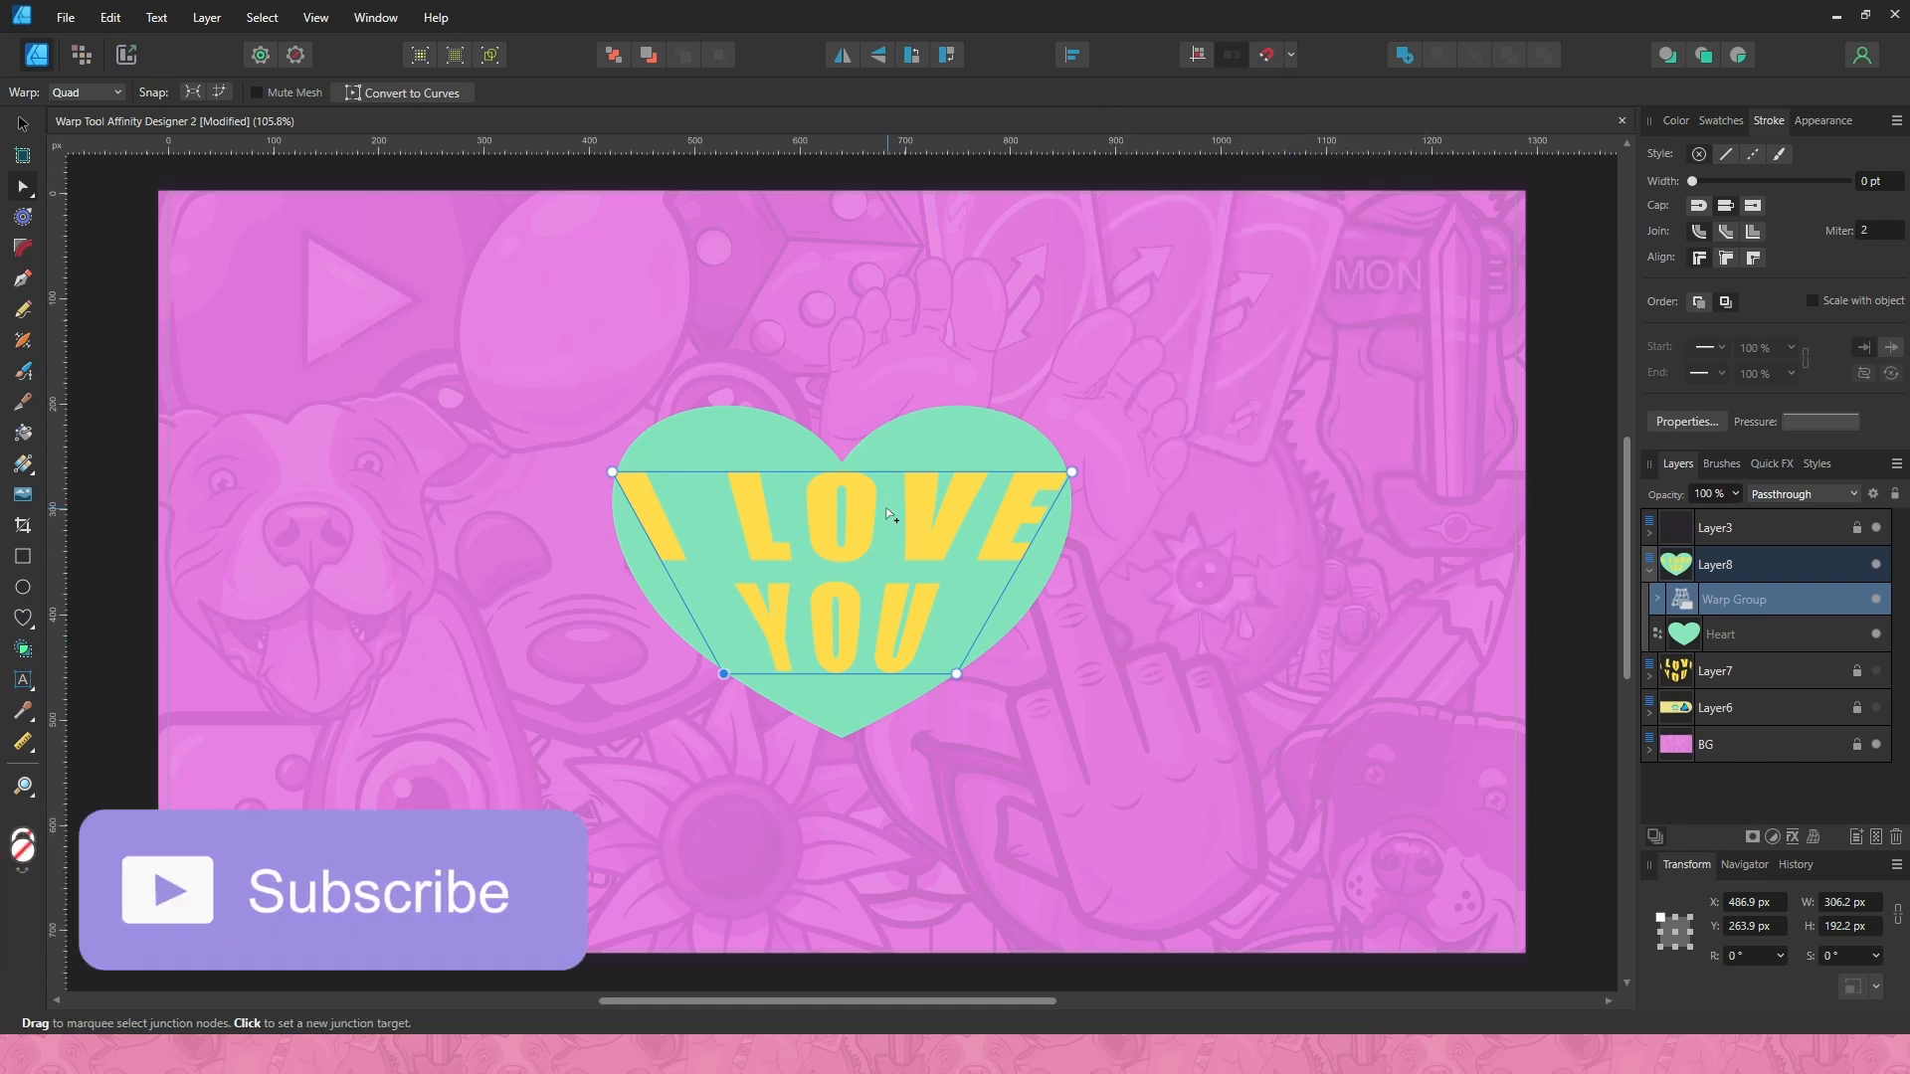
left_click(844, 473)
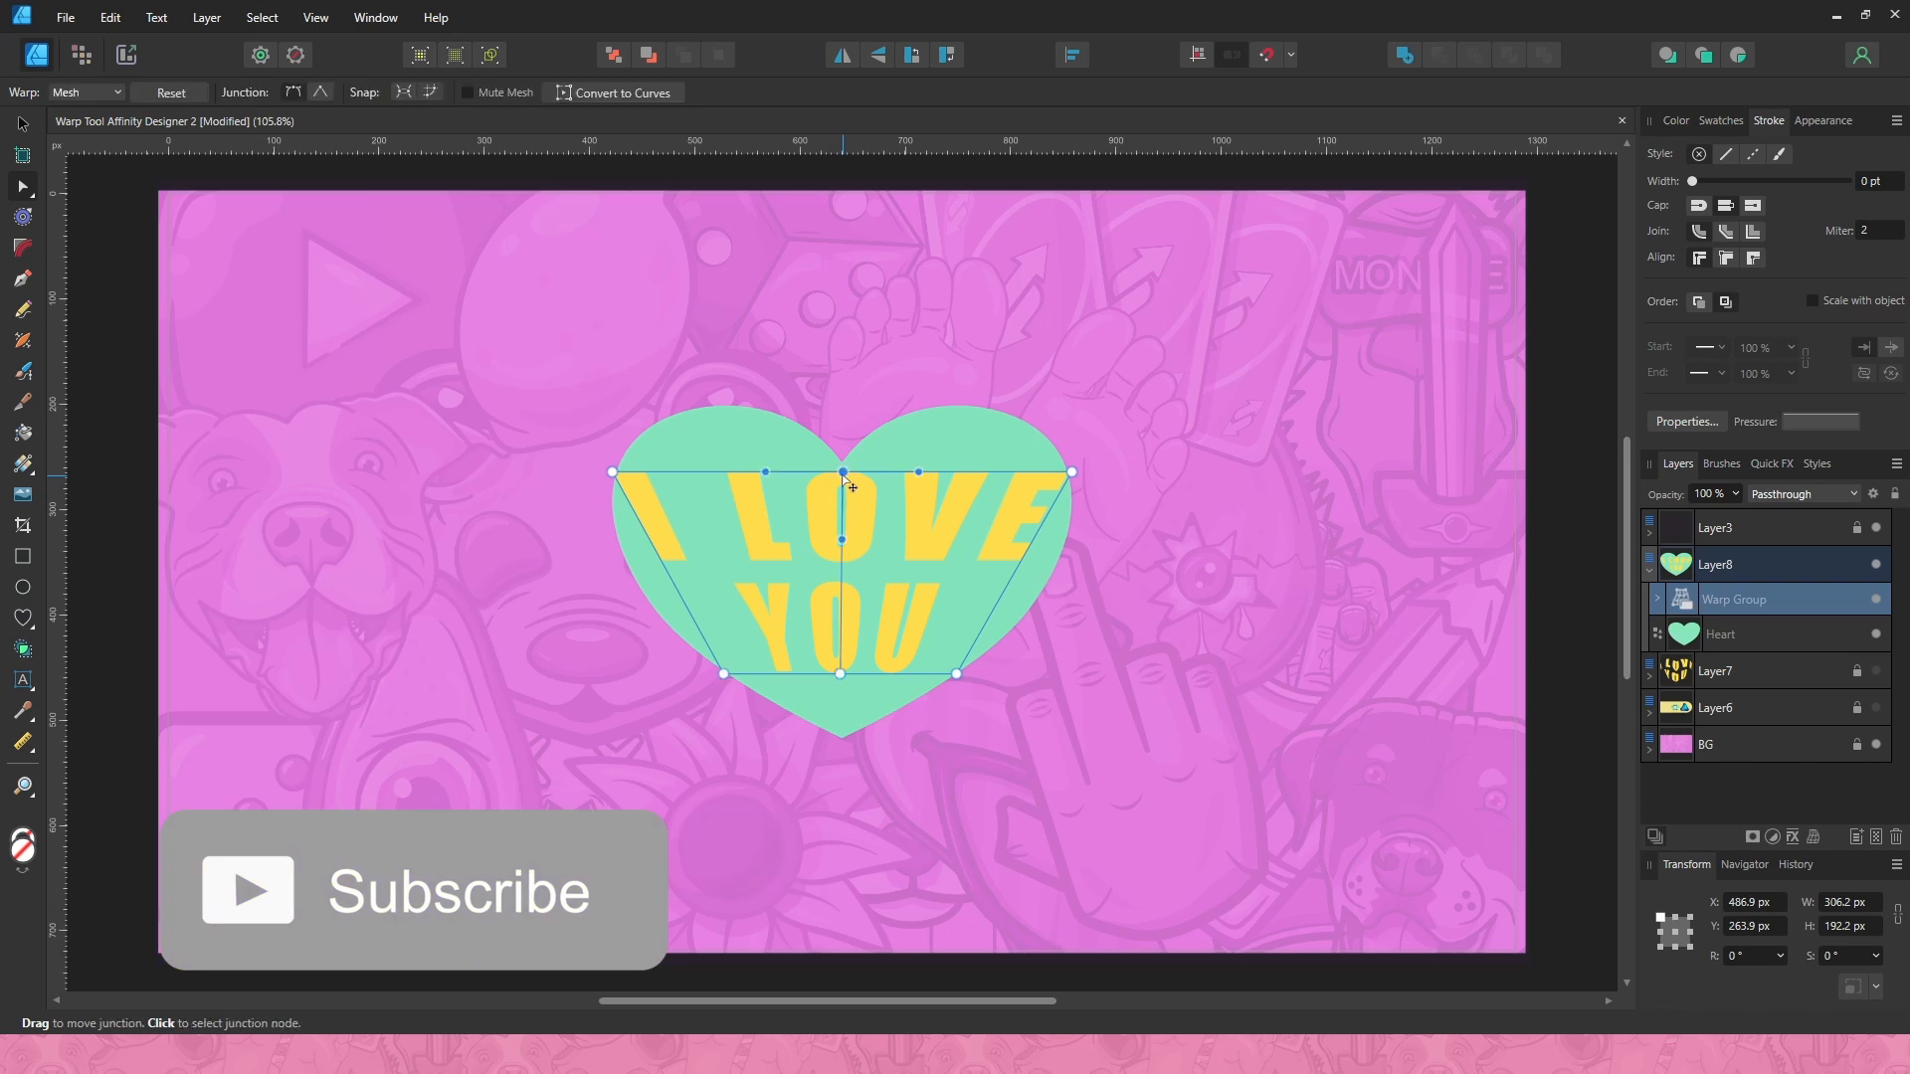
- Move the mesh's middle top and bottom nodes up together until the top one meets the heart's notch
left_click(841, 674)
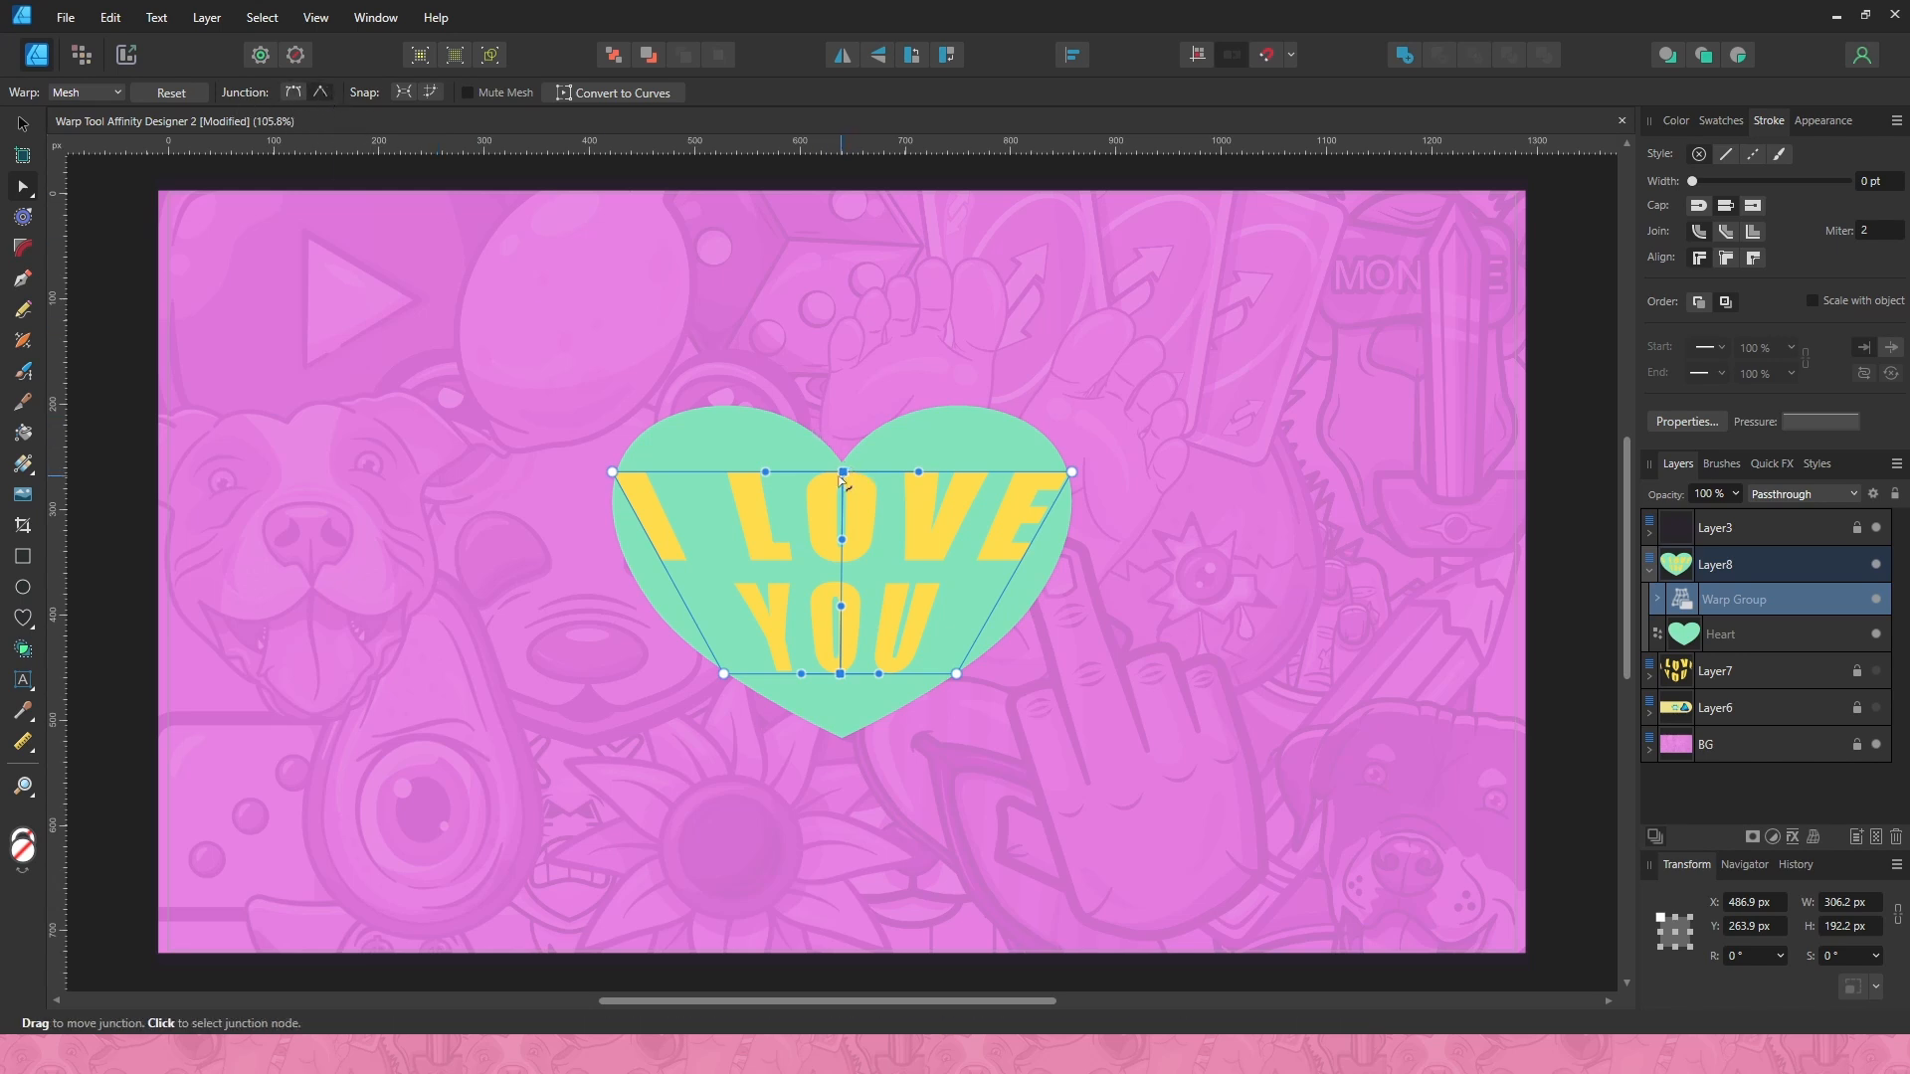
scroll(851, 478, "up", 1)
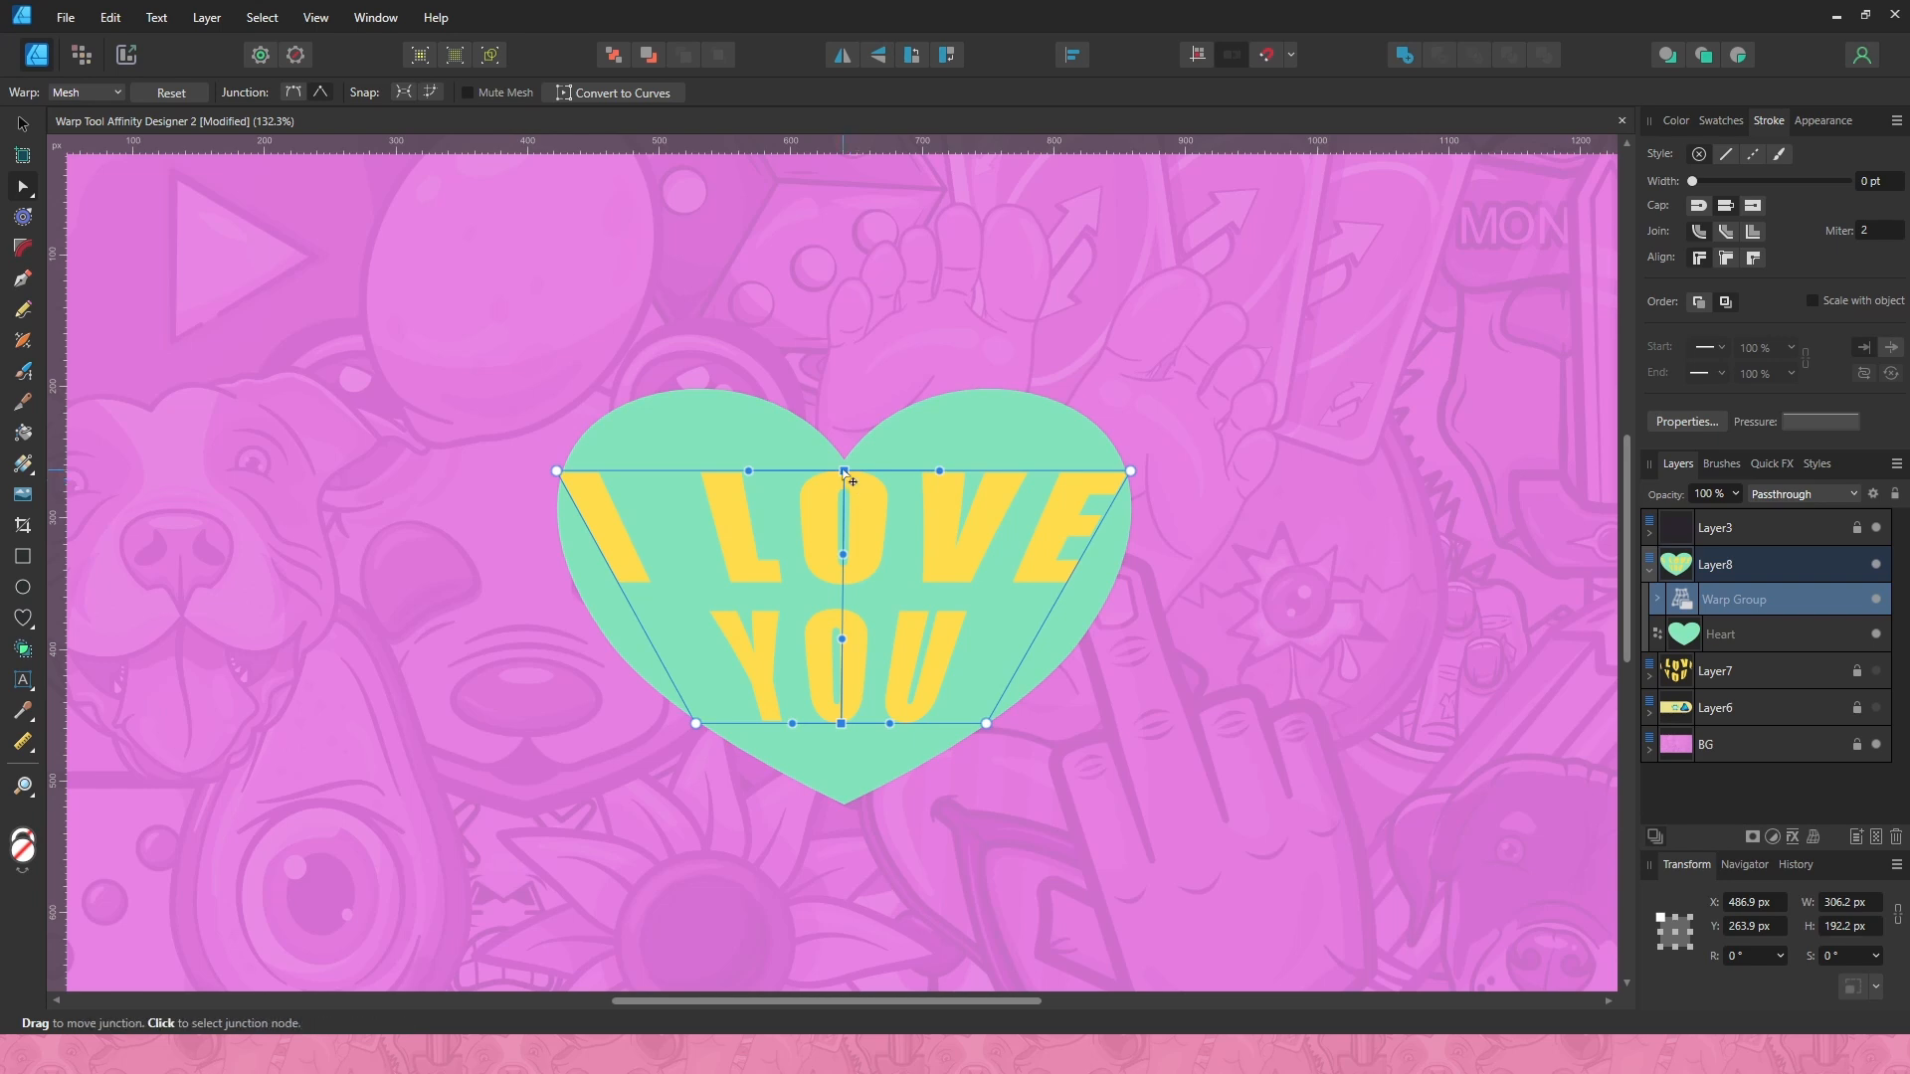
left_click_drag(843, 471, 843, 460)
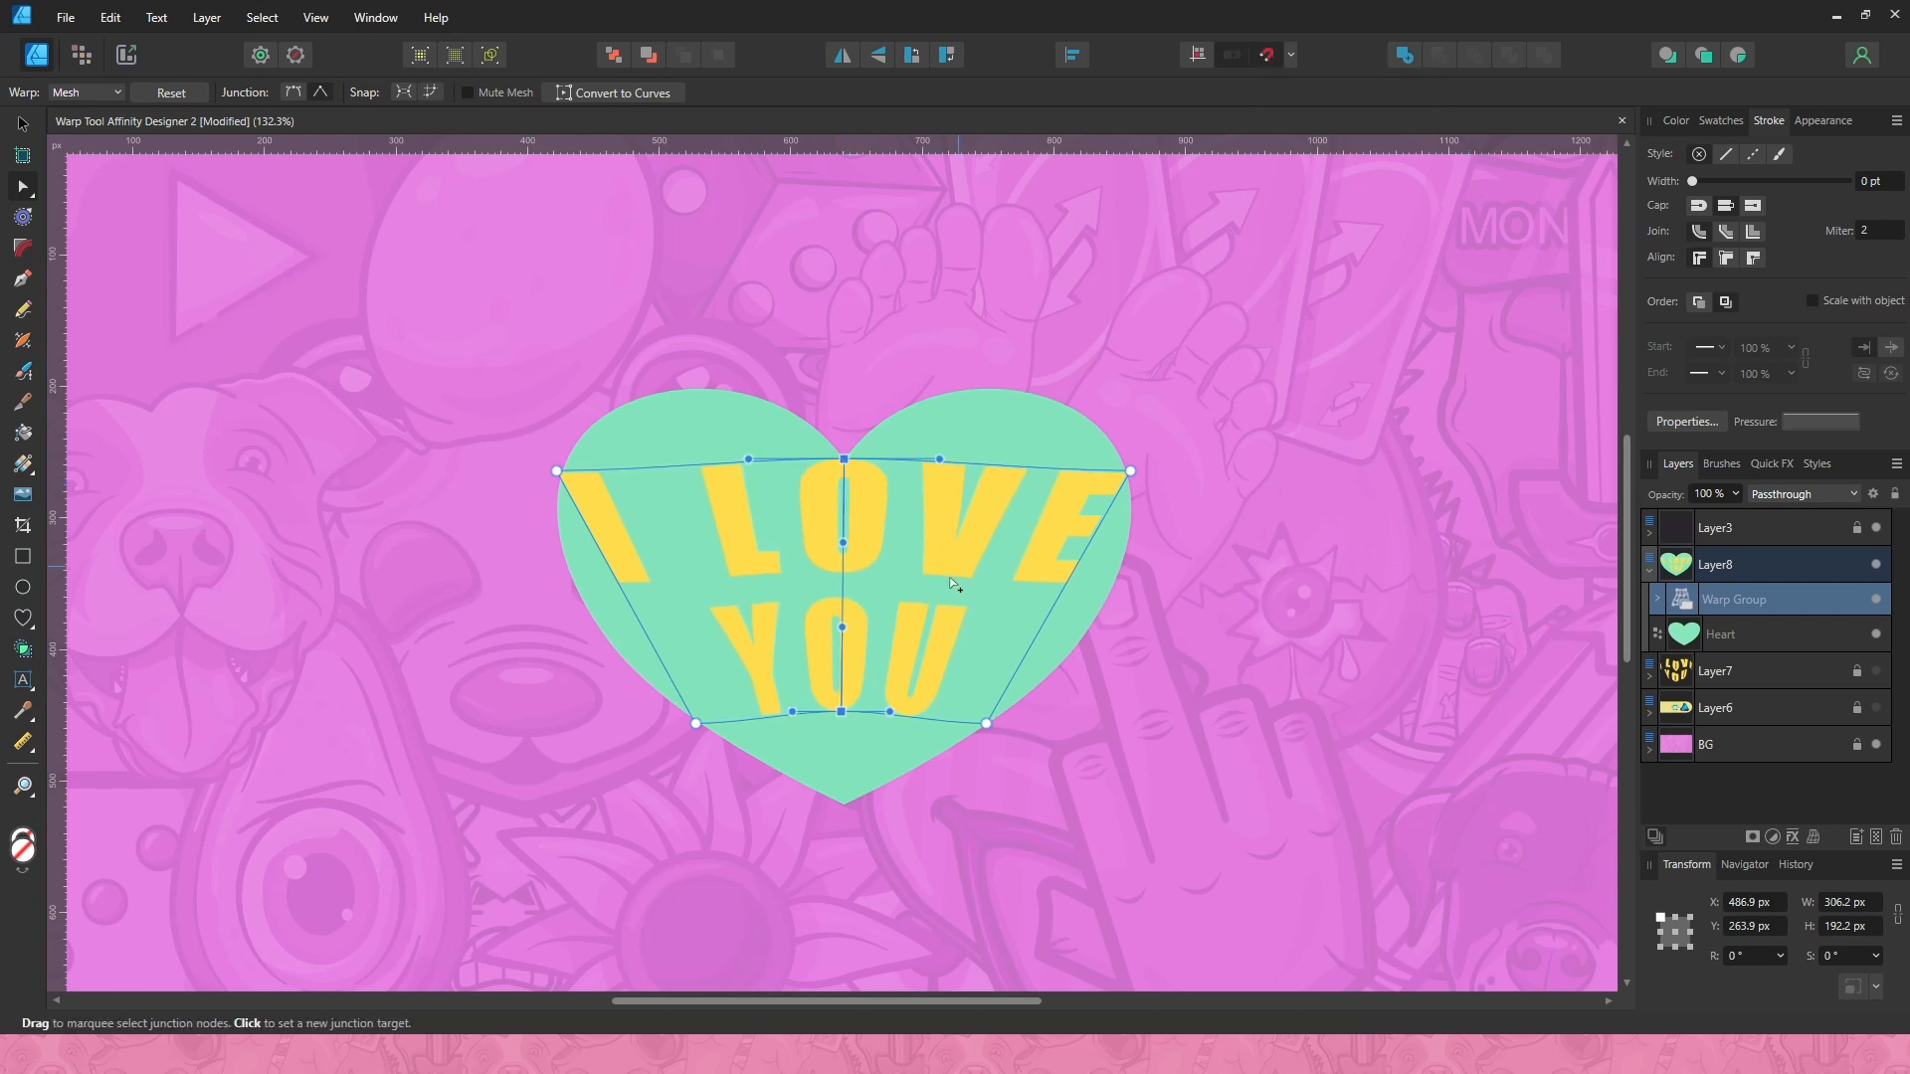
- Move the mesh's middle bottom node down to the heart's pointed tip
left_click_drag(843, 712, 847, 809)
key("ctrl+z")
left_click(840, 713)
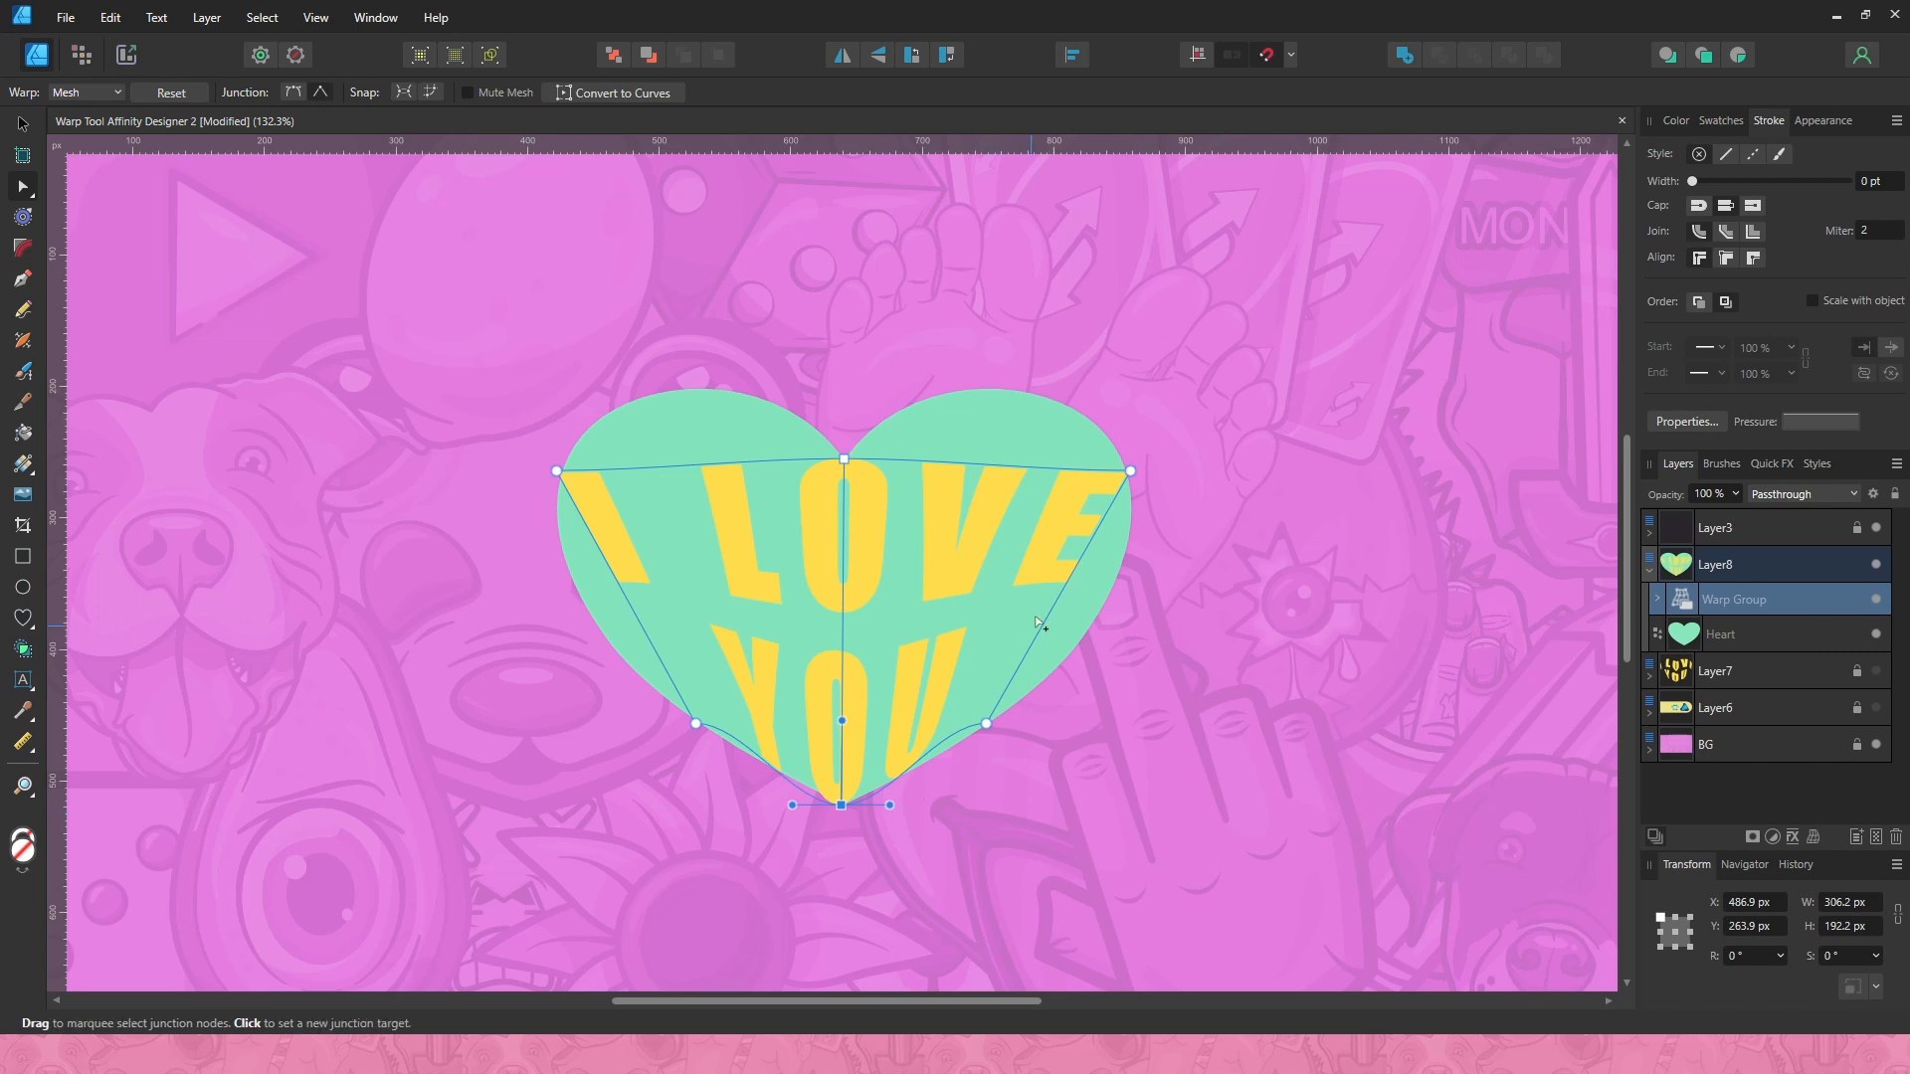
- Curve the right half of the warp's top edge to follow the heart's right lobe
scroll(989, 470, "up", 2)
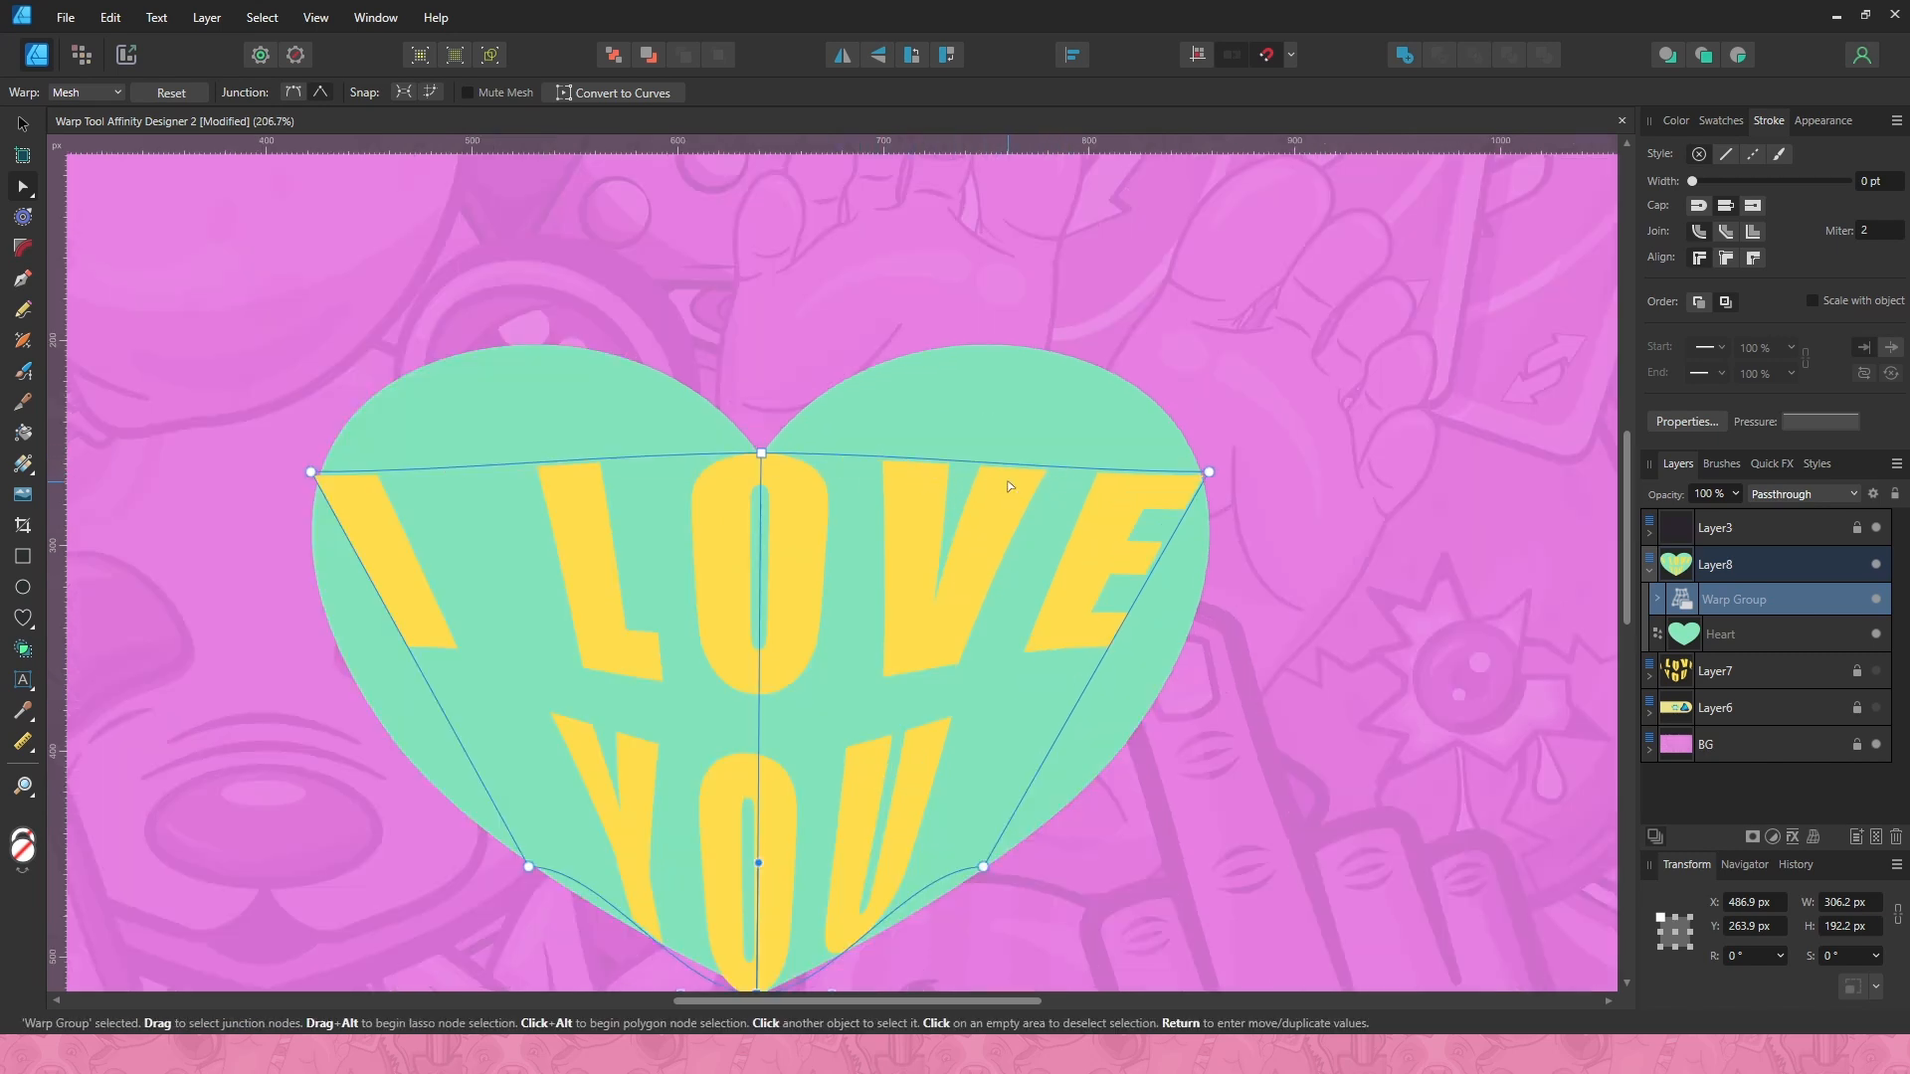
left_click_drag(989, 470, 978, 356)
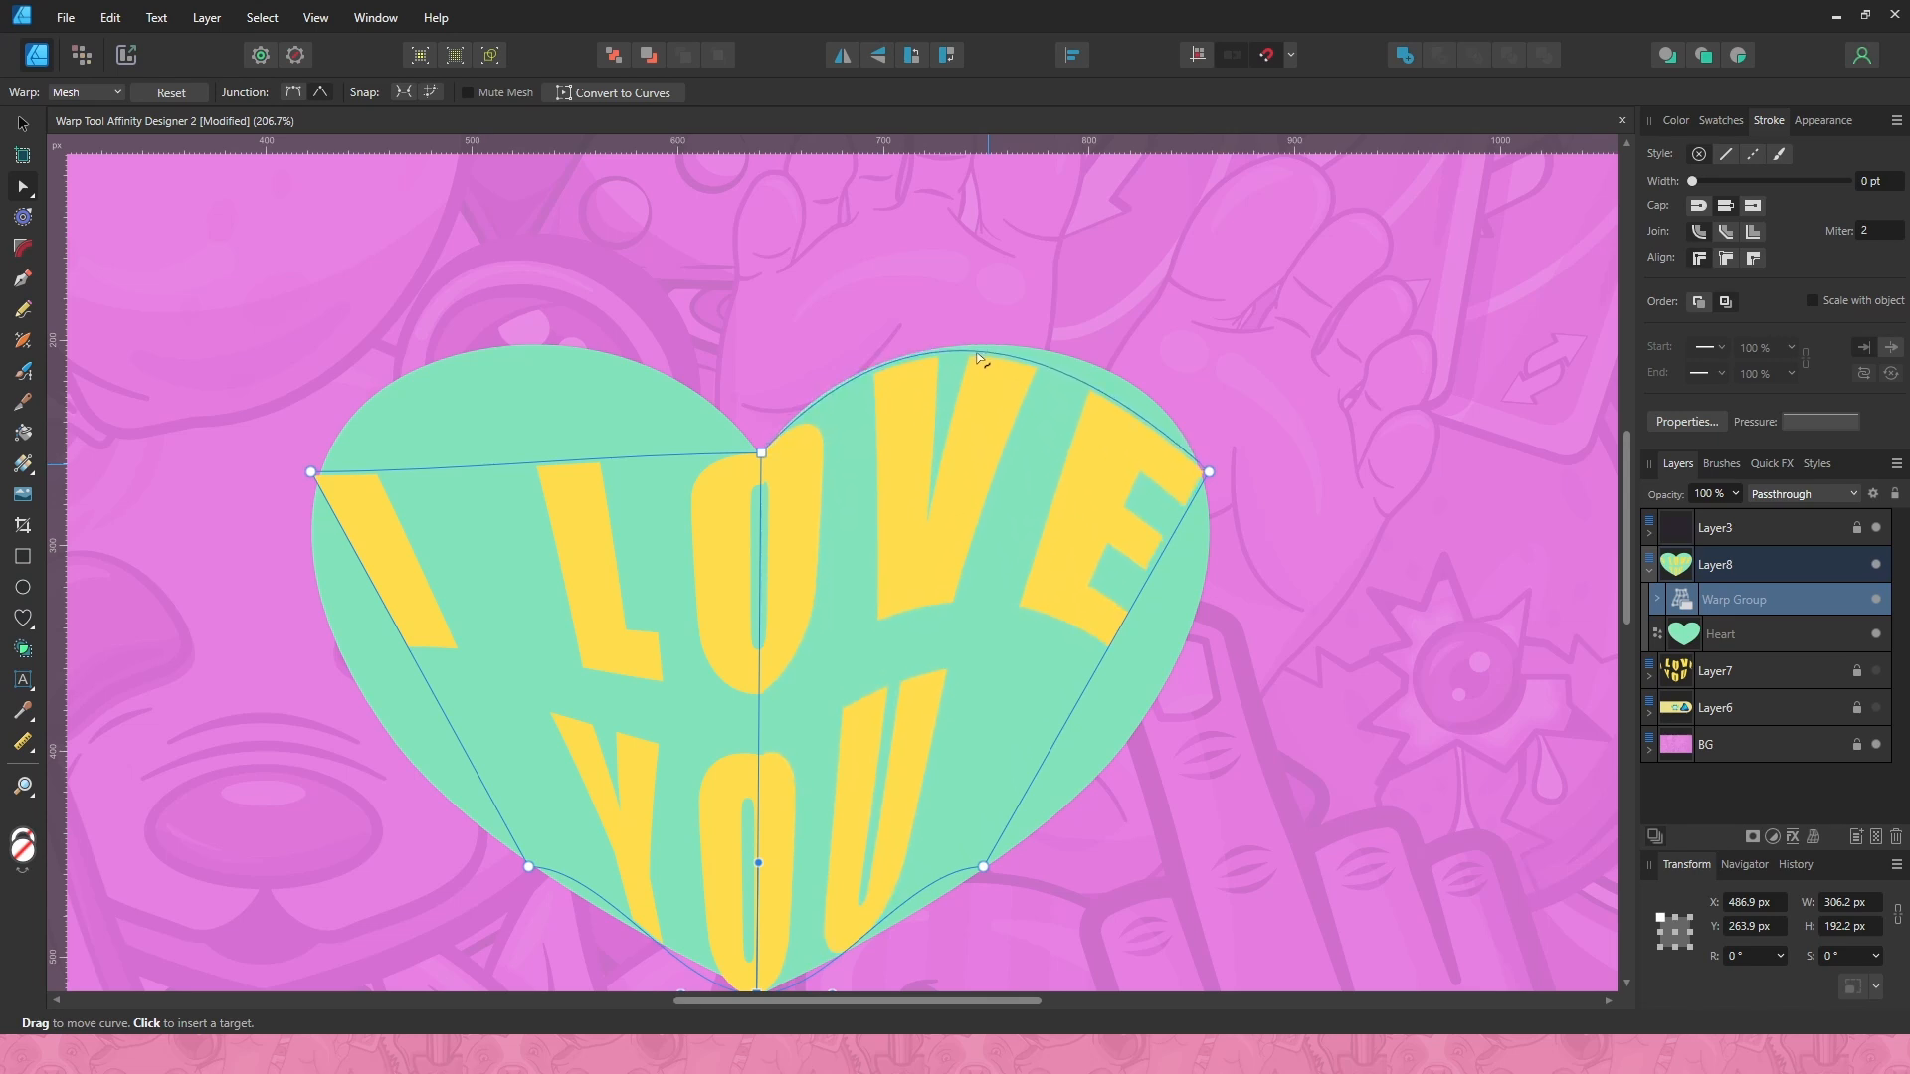
left_click(1210, 473)
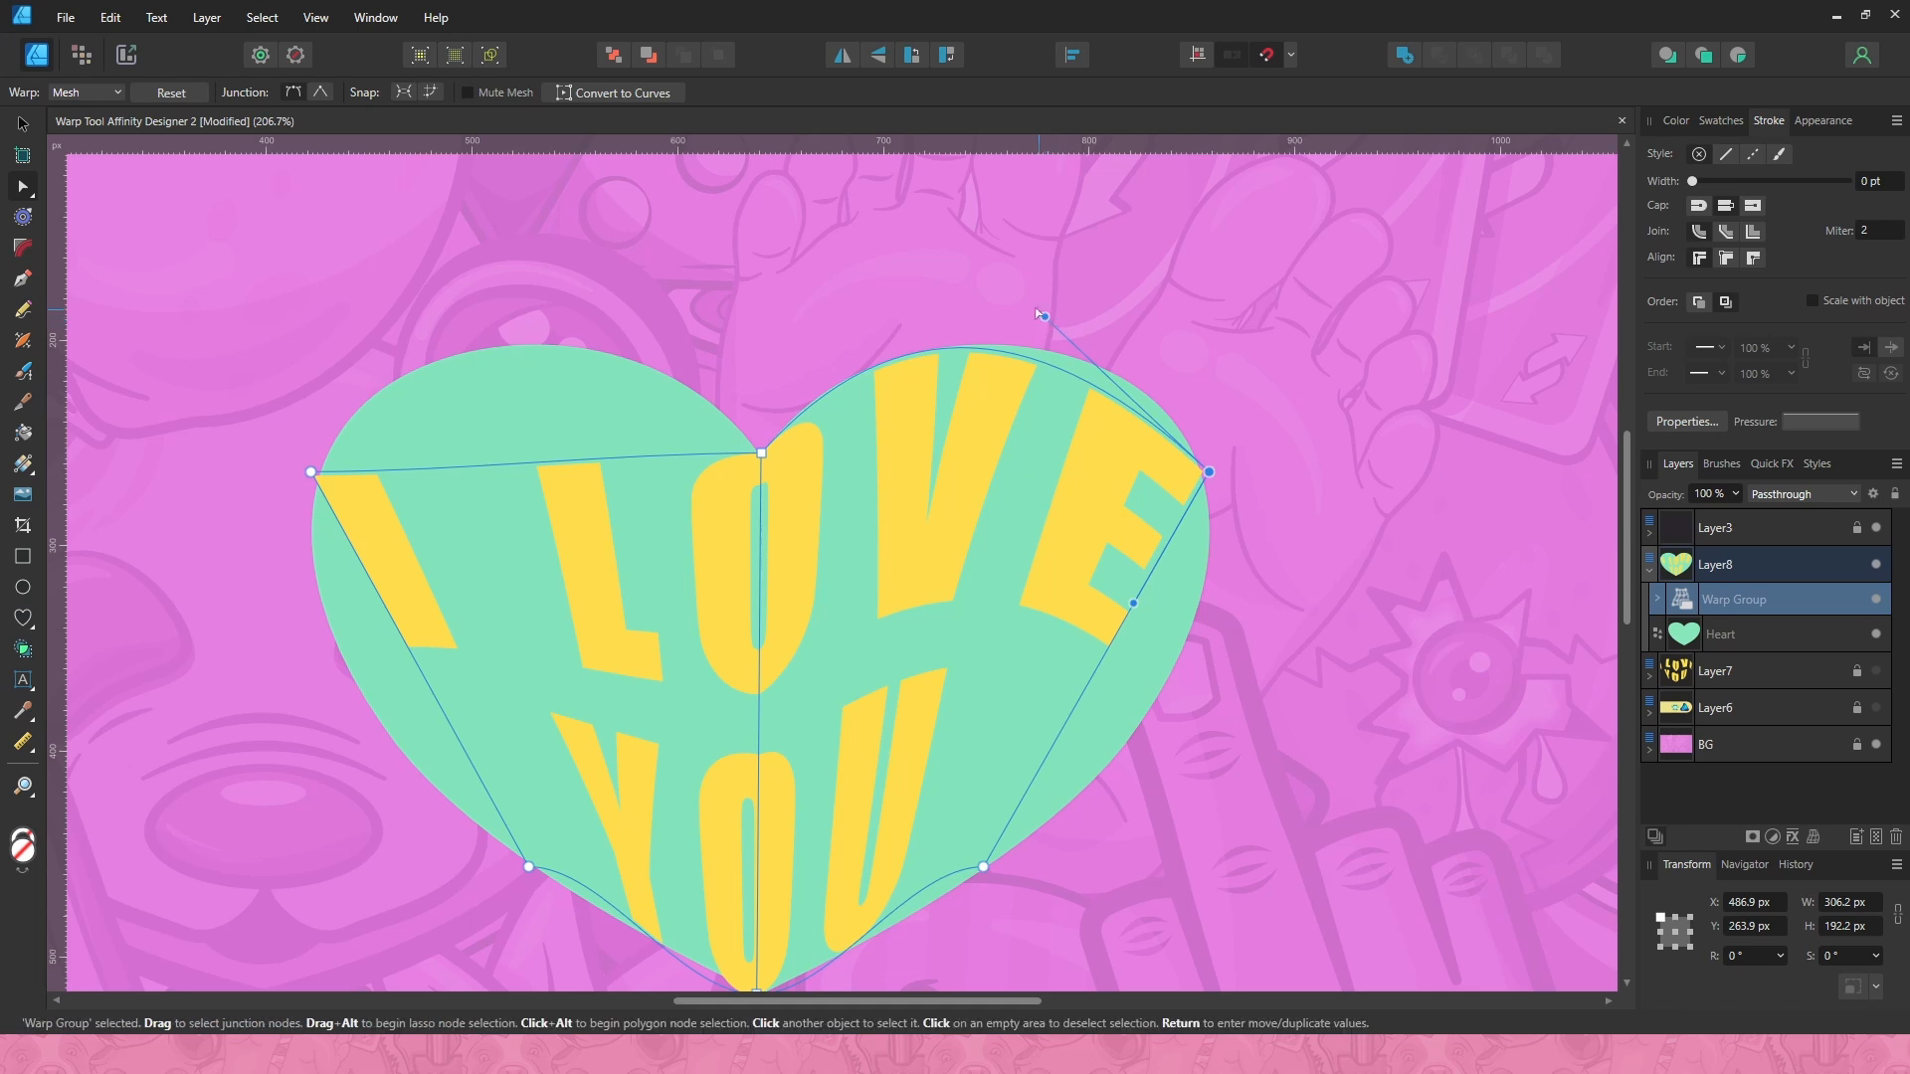
left_click_drag(1045, 318, 1116, 314)
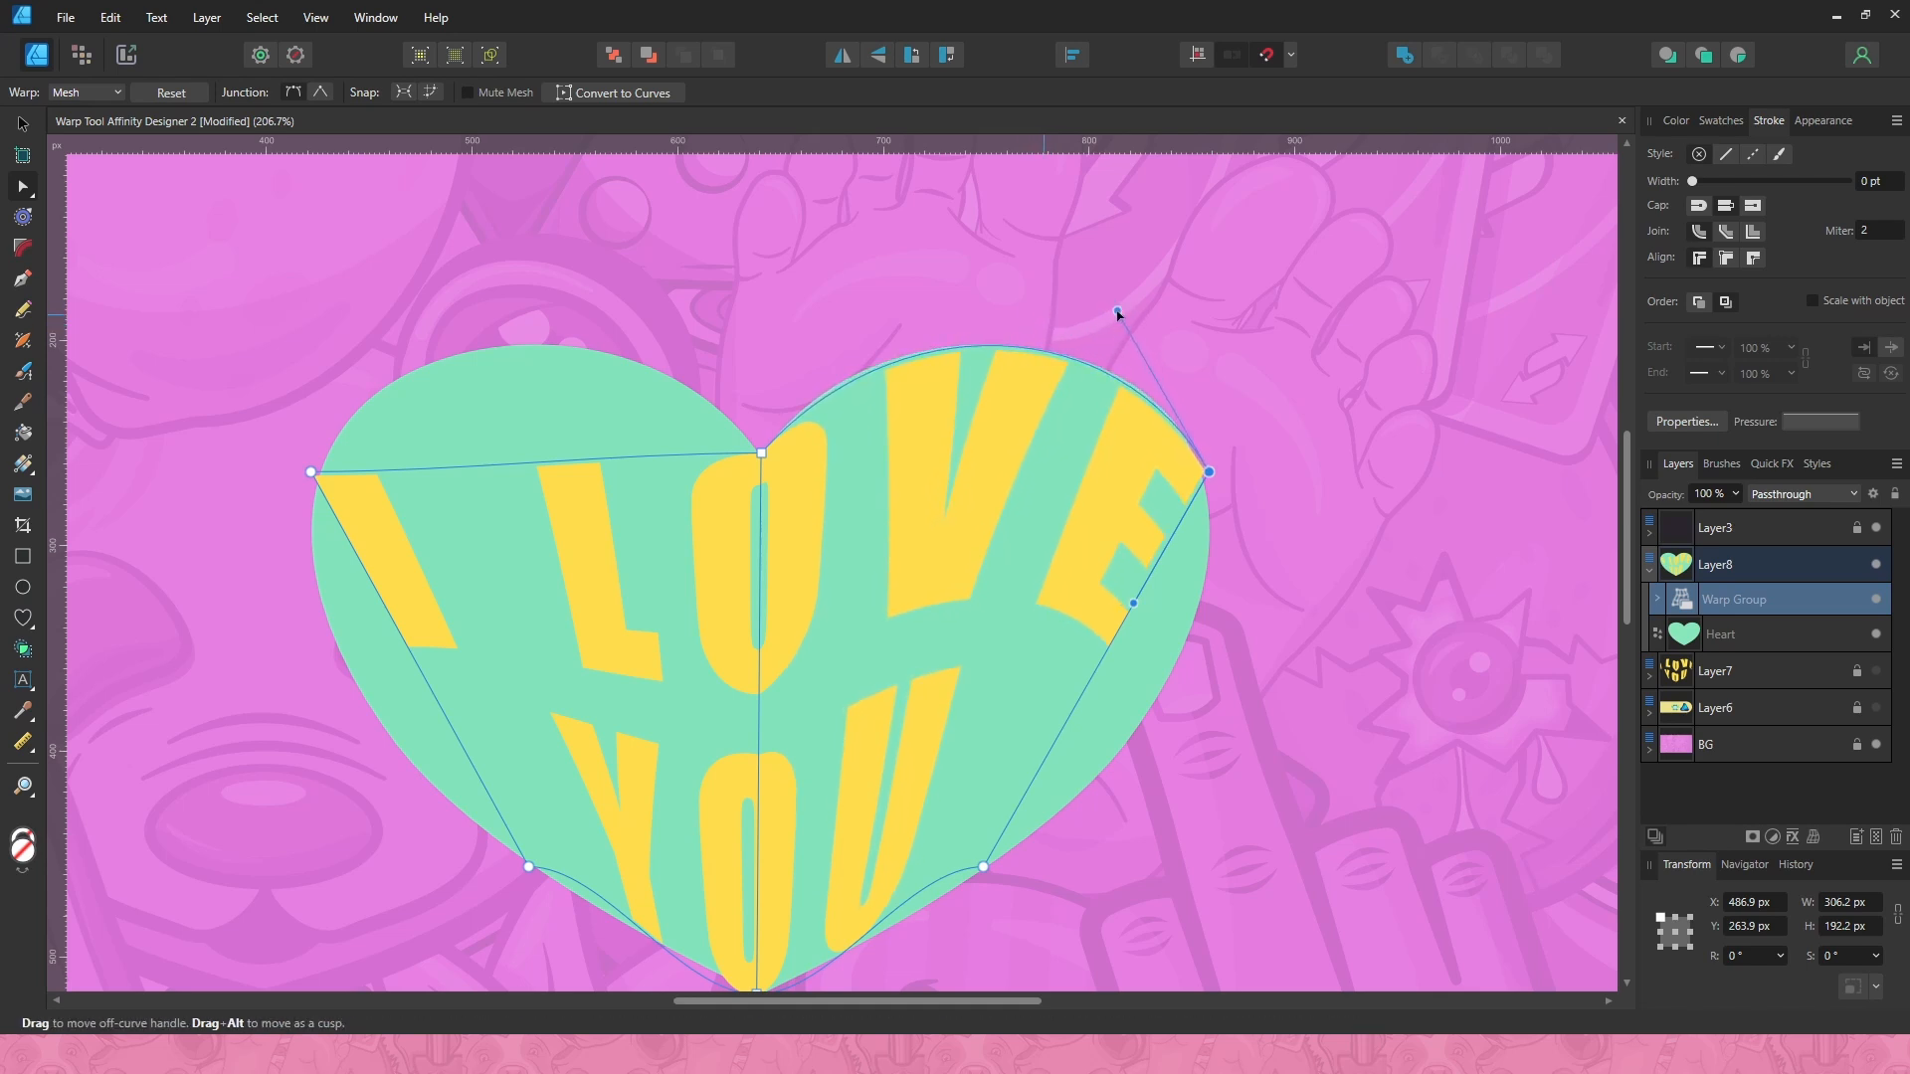
- Curve the left half of the warp's top edge to follow the heart's left lobe
left_click(761, 453)
left_click(511, 438)
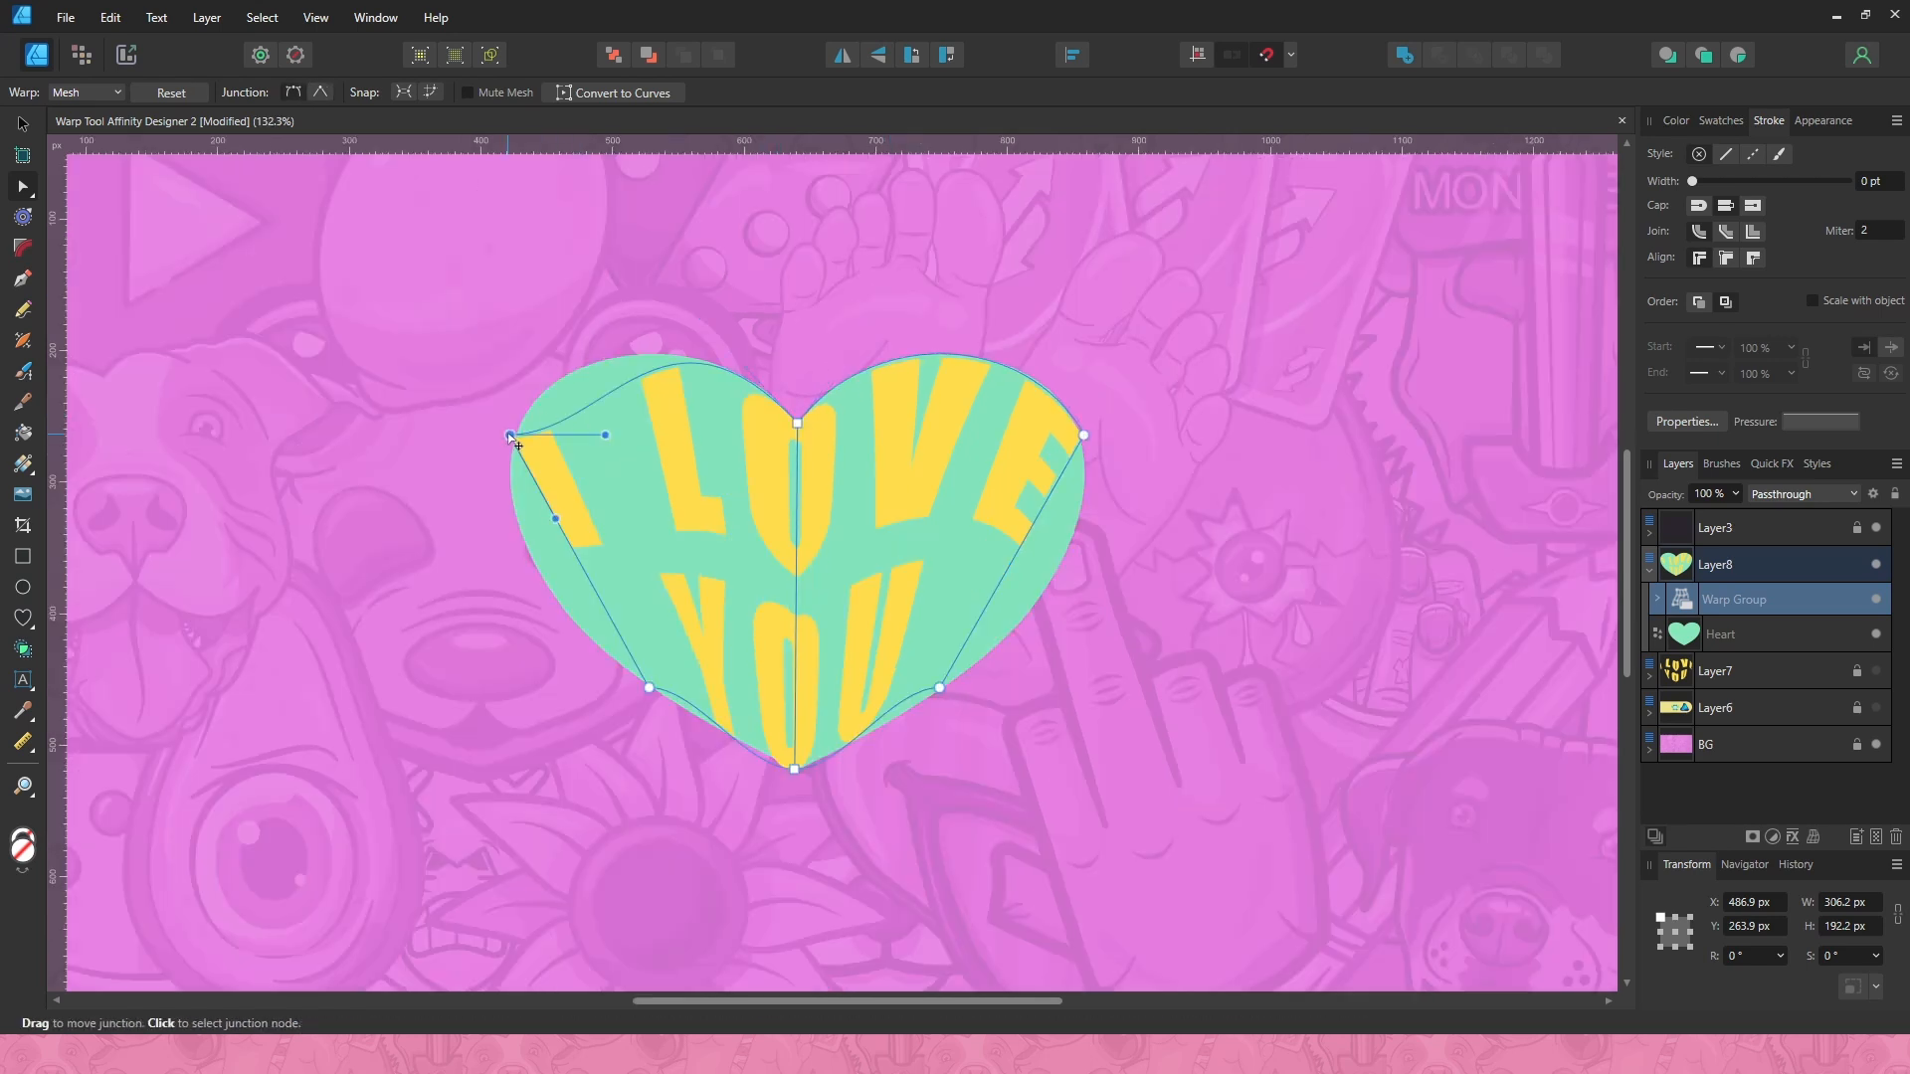
left_click_drag(606, 431, 537, 381)
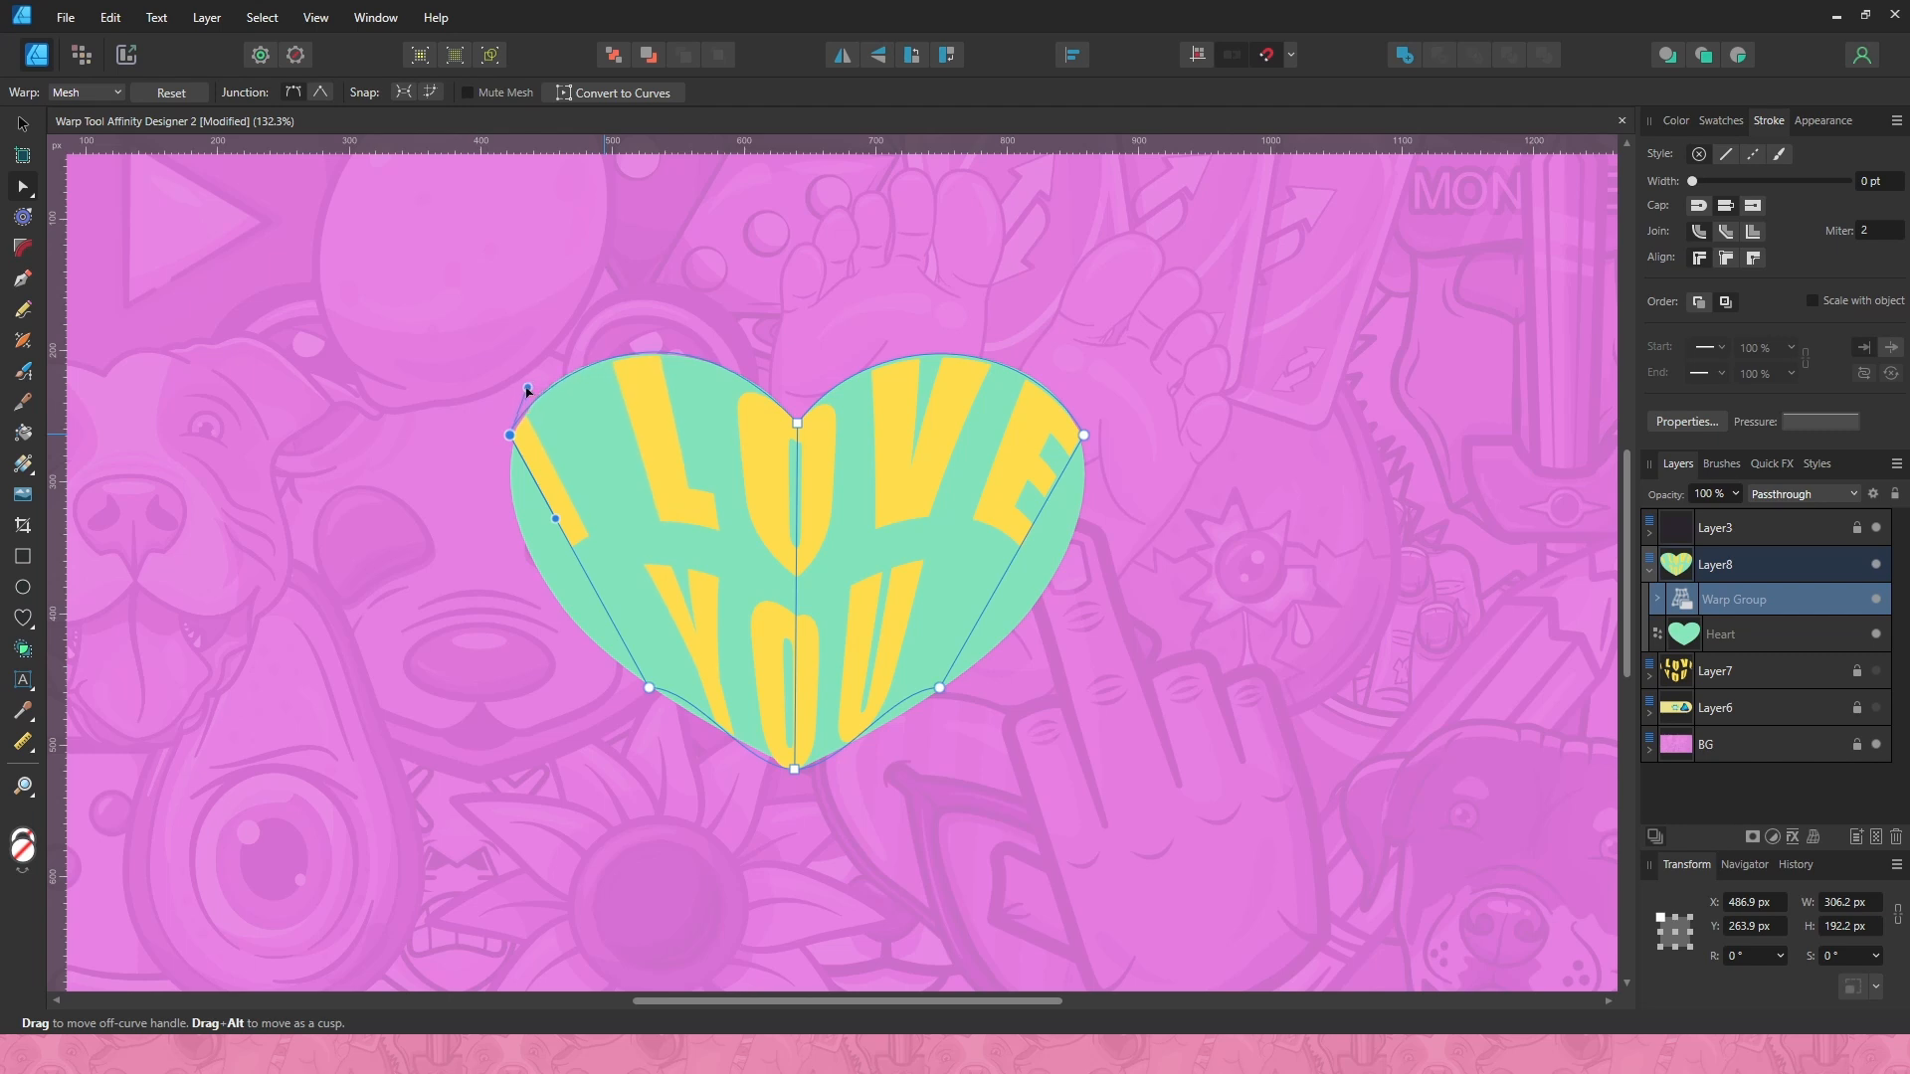
- Adjust the curve handles of the warp's three bottom nodes so both lower edges follow the heart's taper to its tip
left_click(939, 688)
left_click_drag(891, 687, 893, 716)
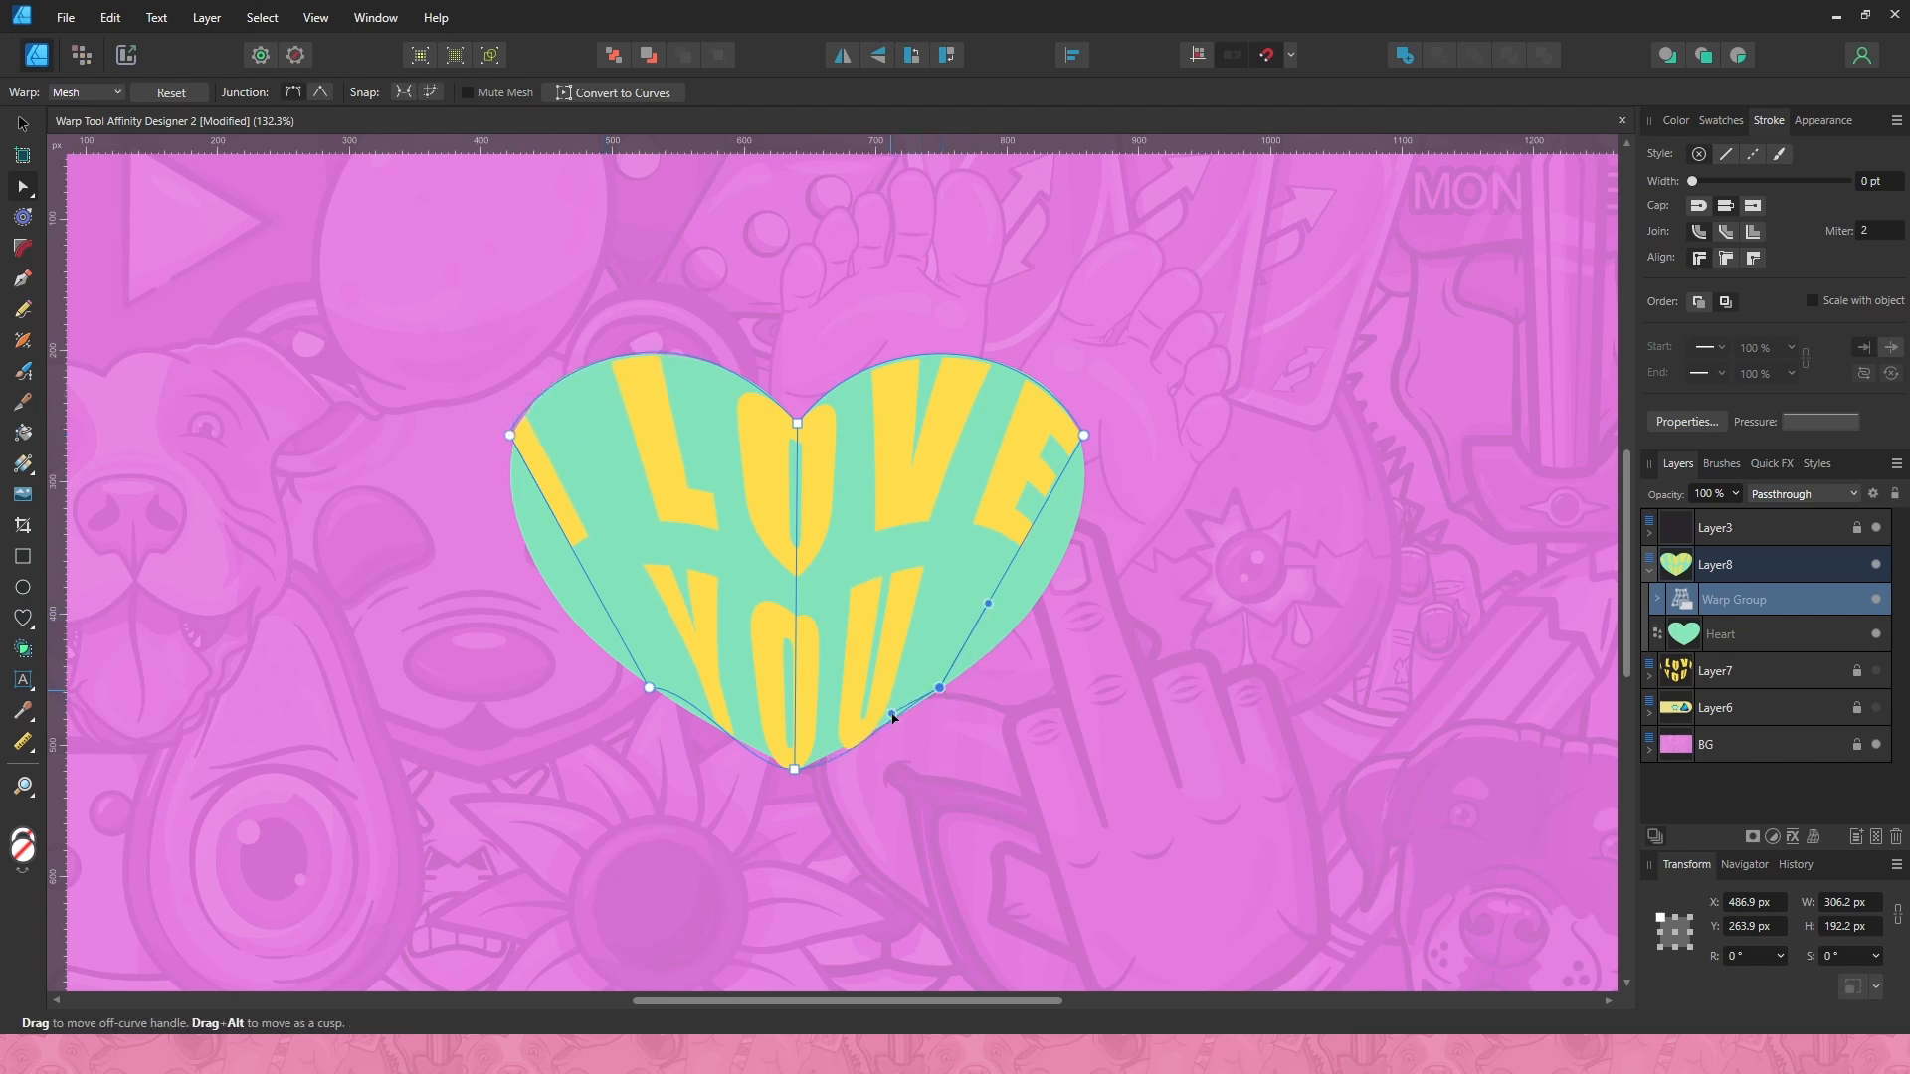
left_click(794, 769)
left_click_drag(844, 769, 744, 756)
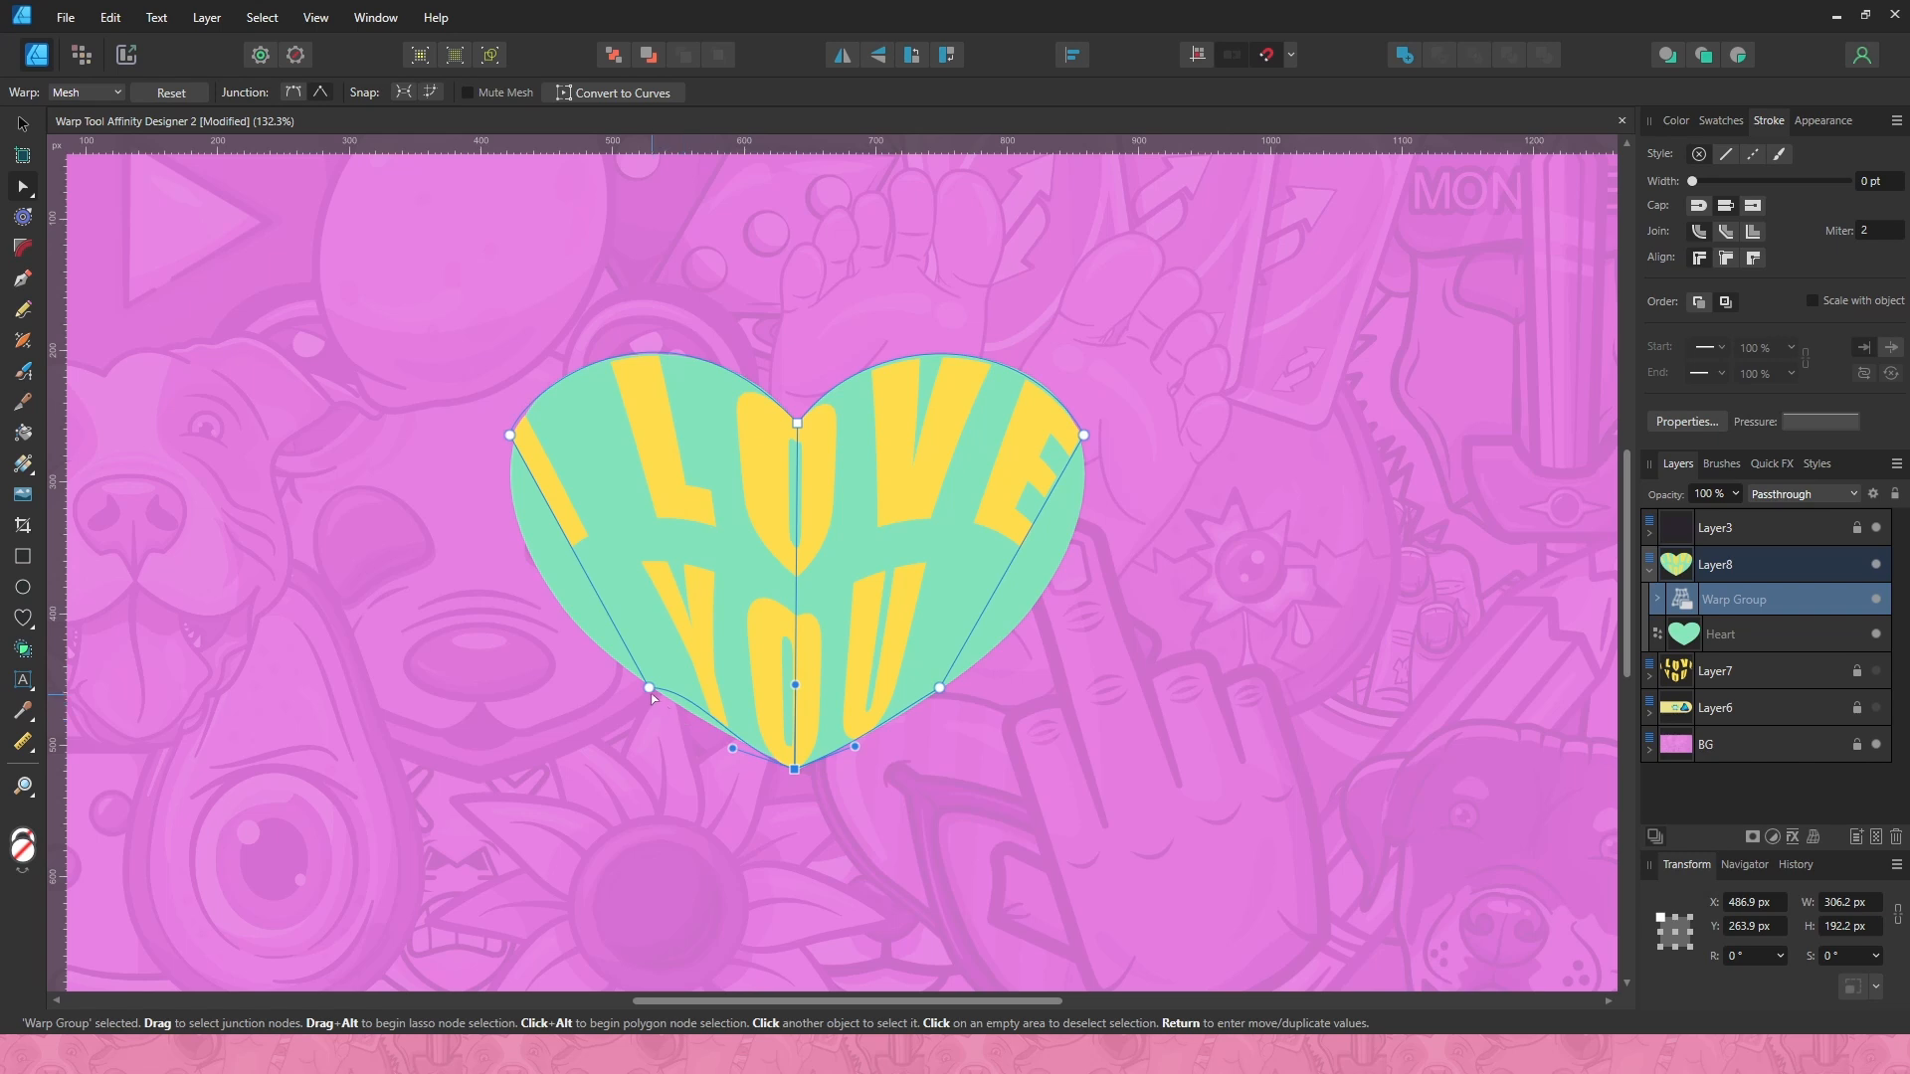
left_click(650, 689)
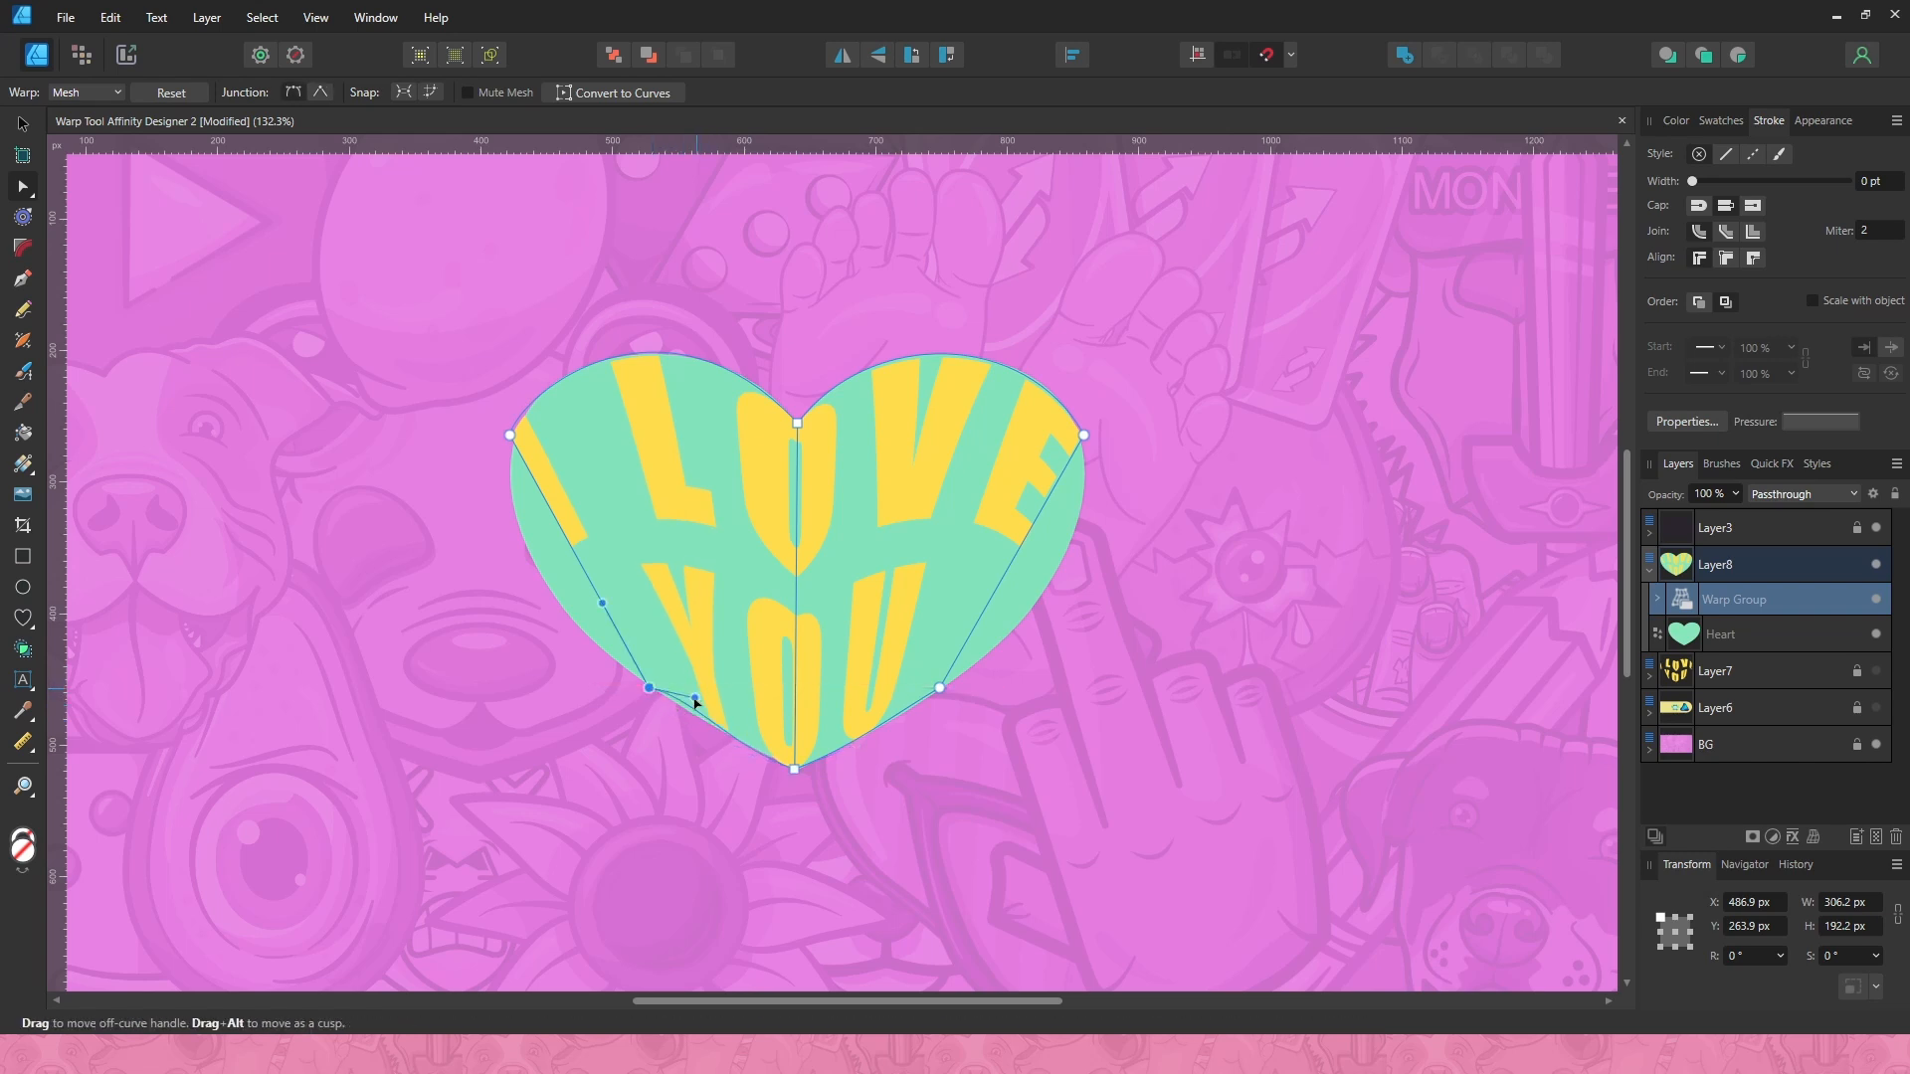
- Curve the warp's left side outward to match the heart's left outline, adjusting the handles of both corner nodes
left_click(510, 435)
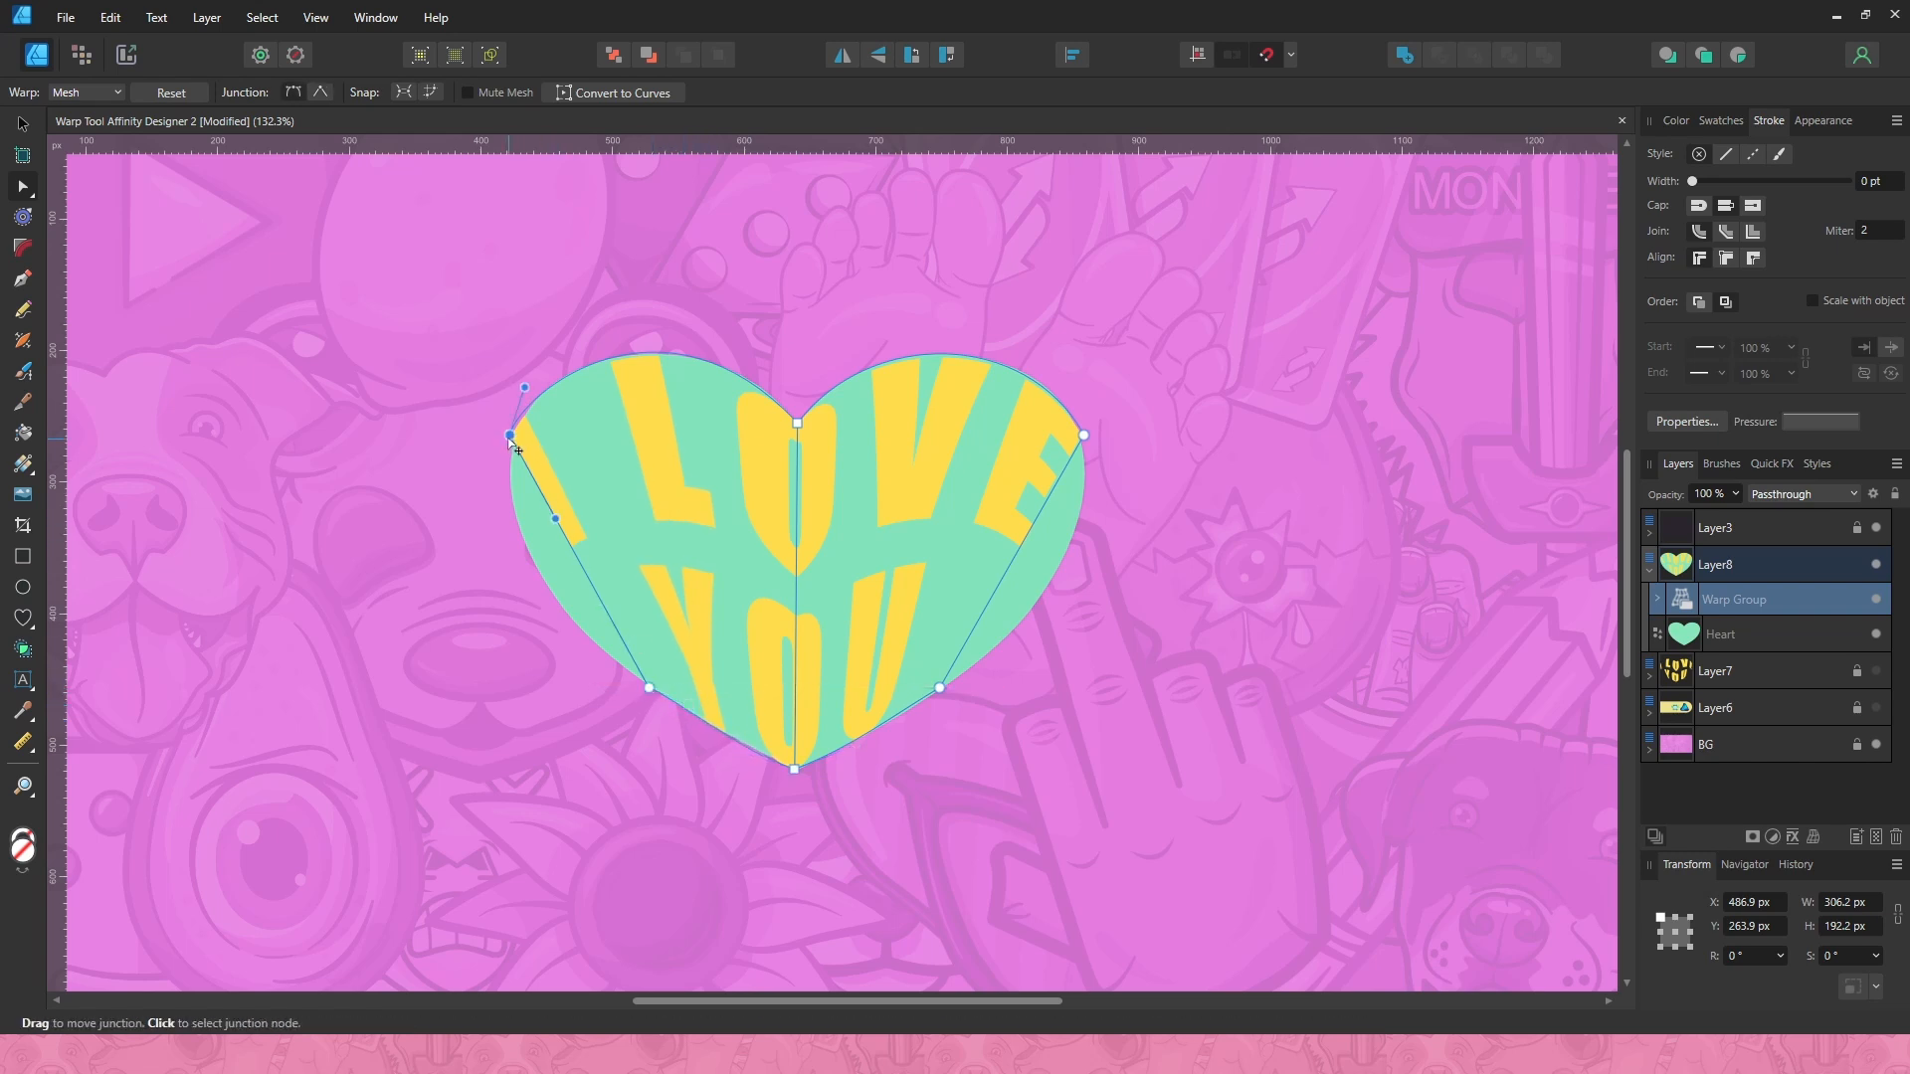
left_click_drag(555, 520, 509, 628)
left_click(648, 688)
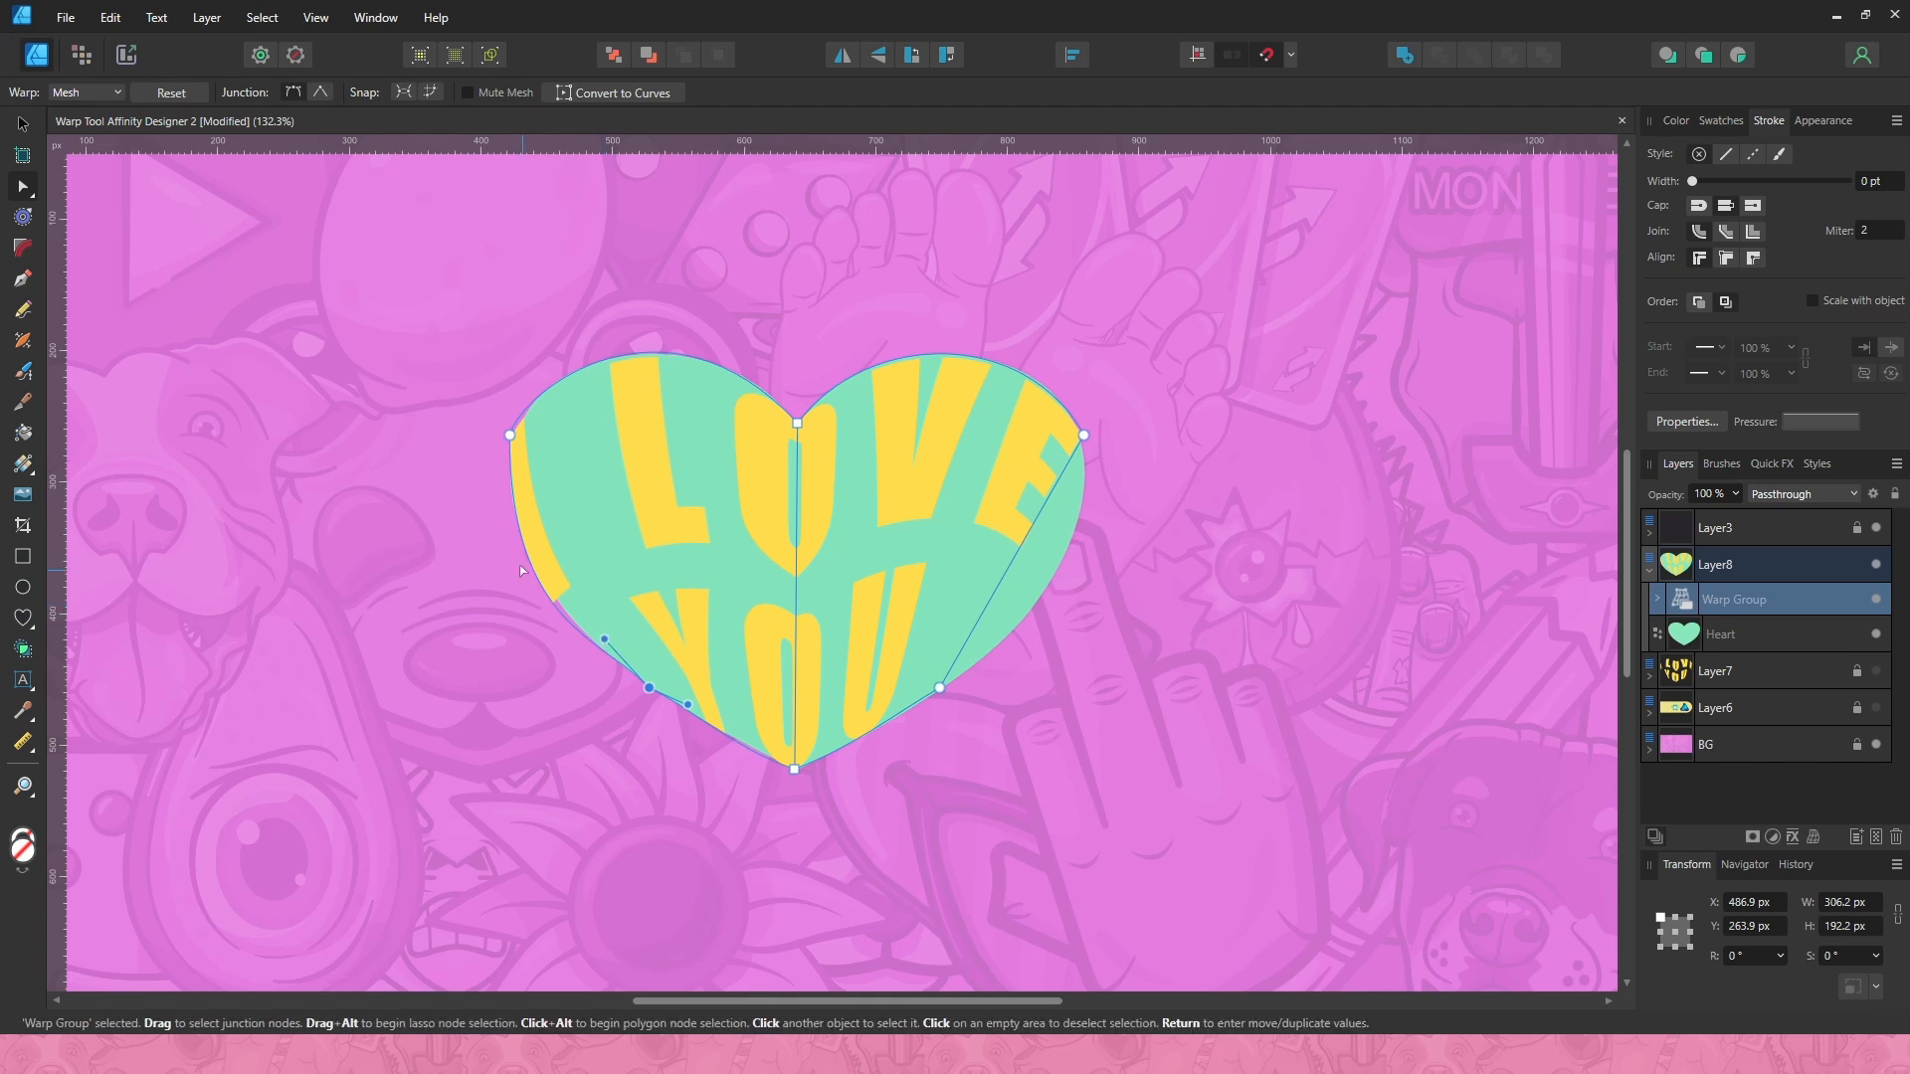
left_click(510, 435)
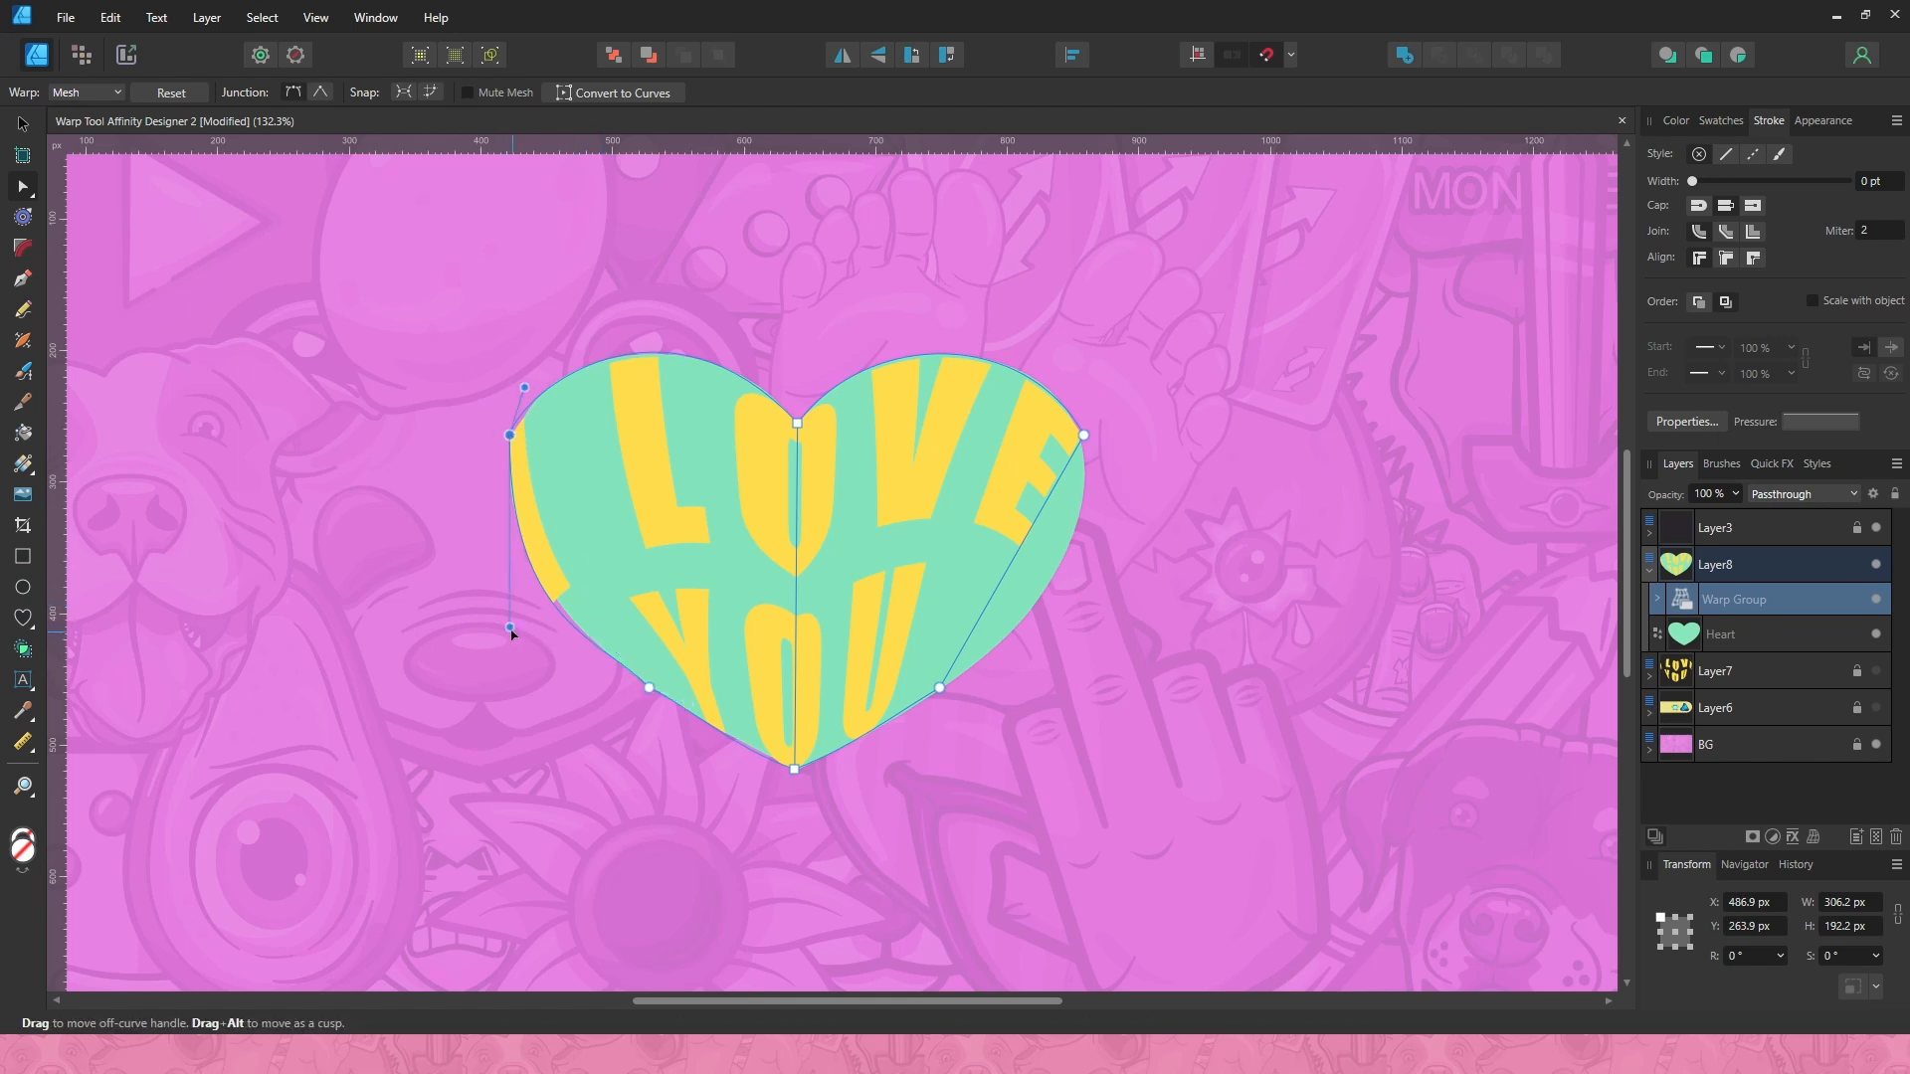
left_click_drag(510, 627, 523, 631)
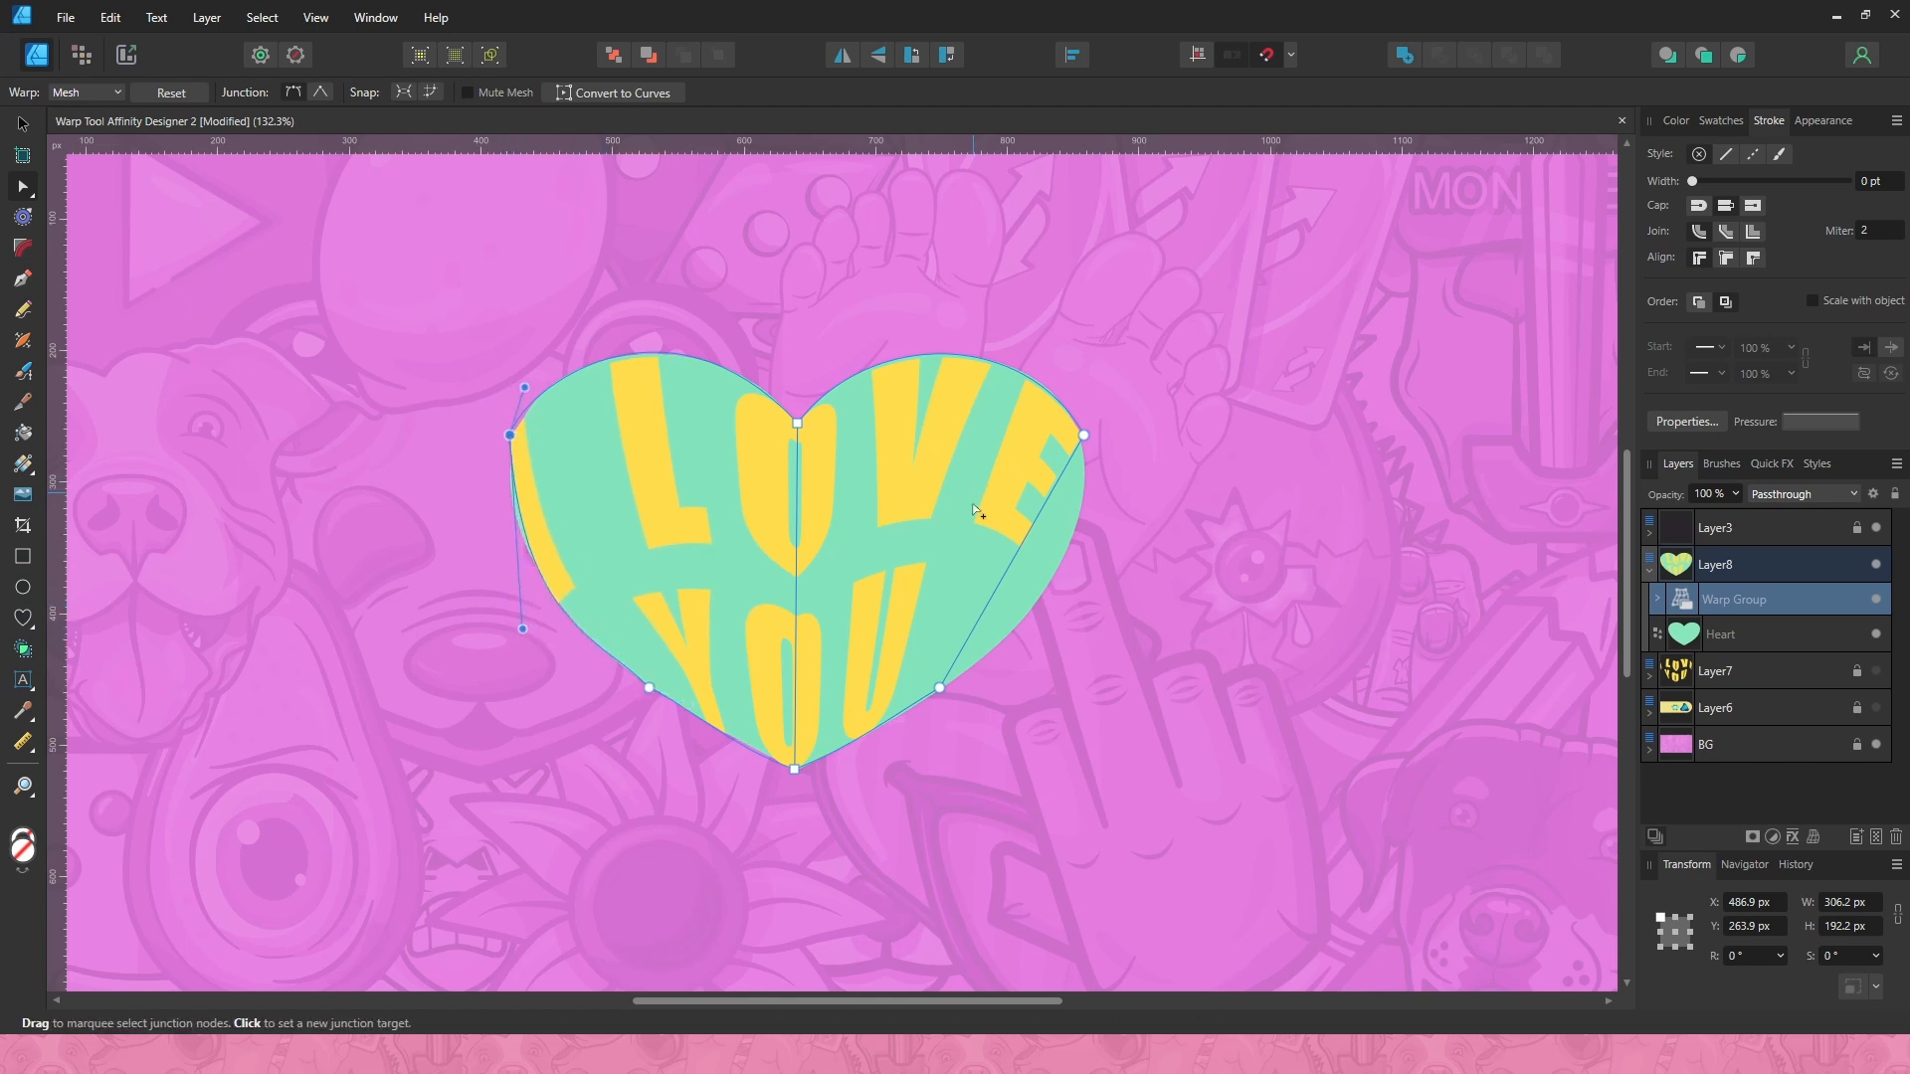
- Curve the warp's right side outward to match the heart's right outline, adjusting the handles of both corner nodes
left_click(1083, 436)
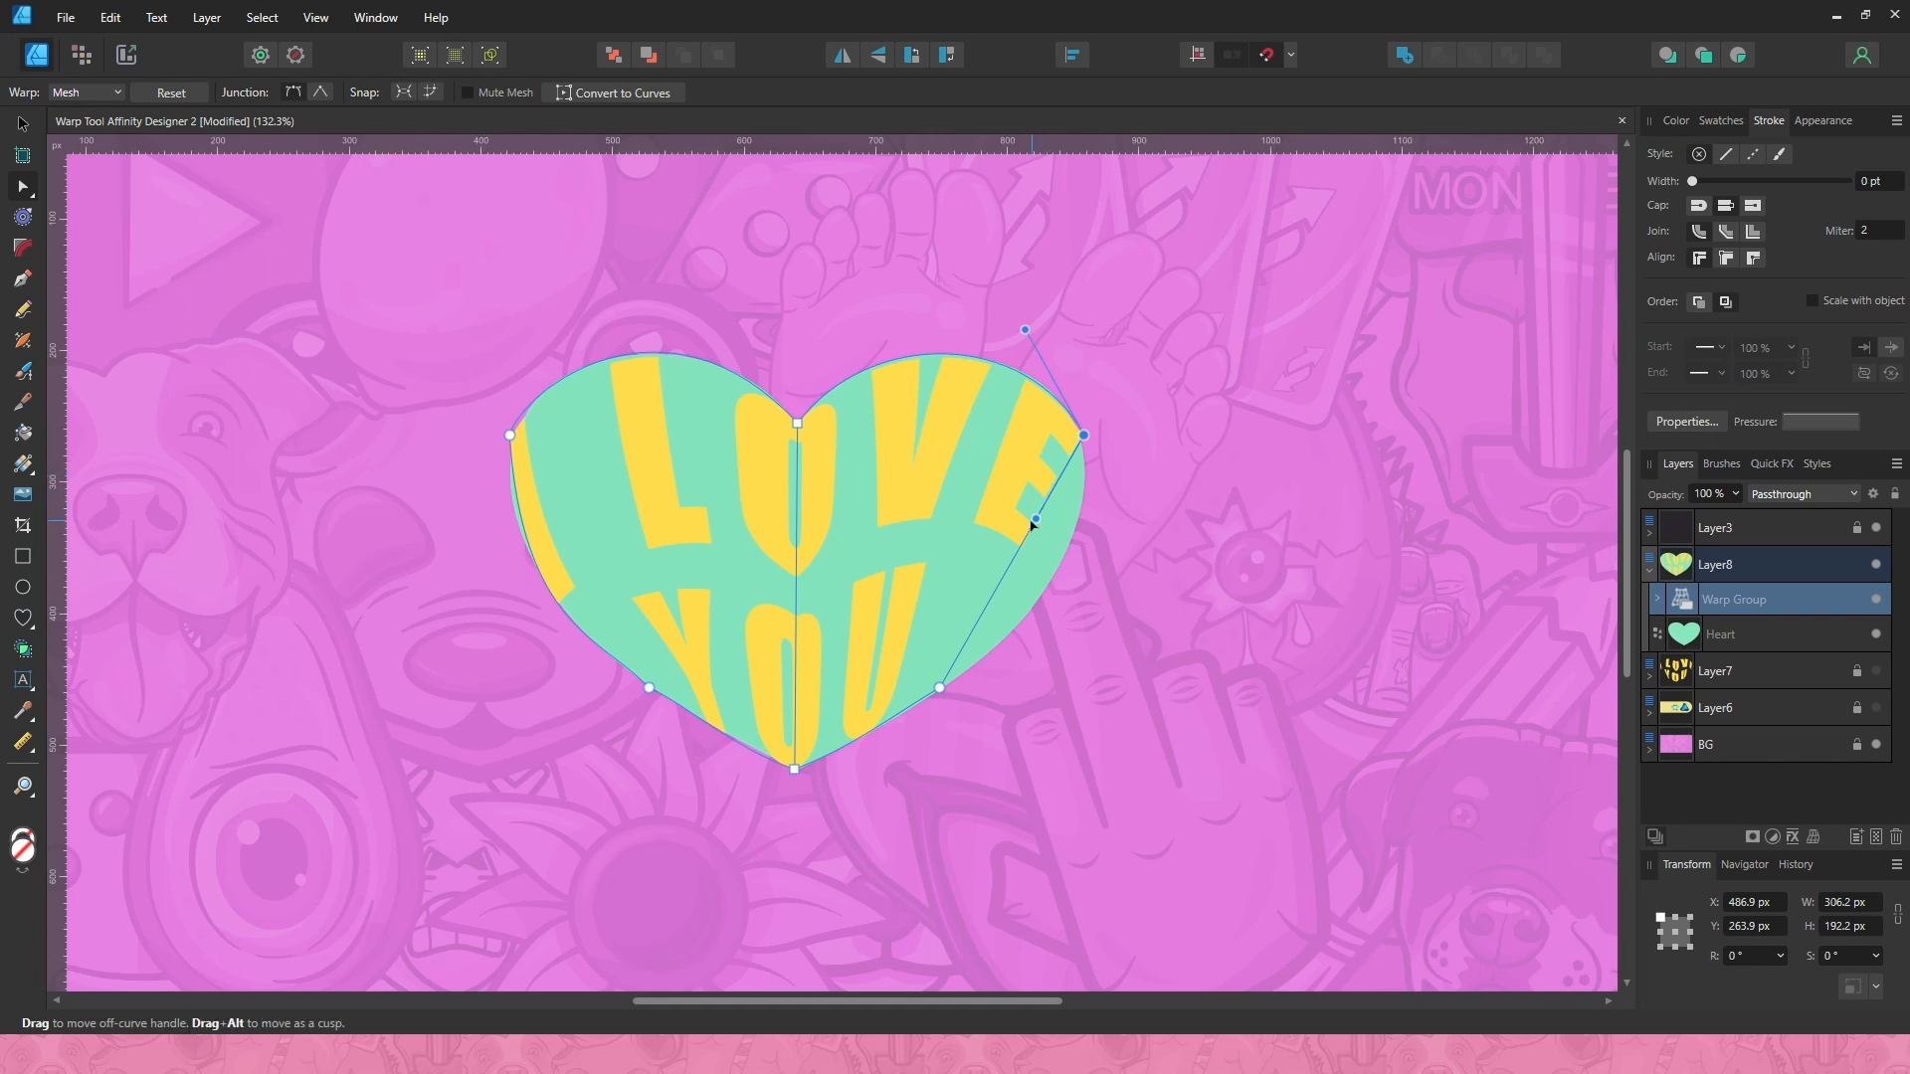
left_click_drag(1033, 523, 1091, 610)
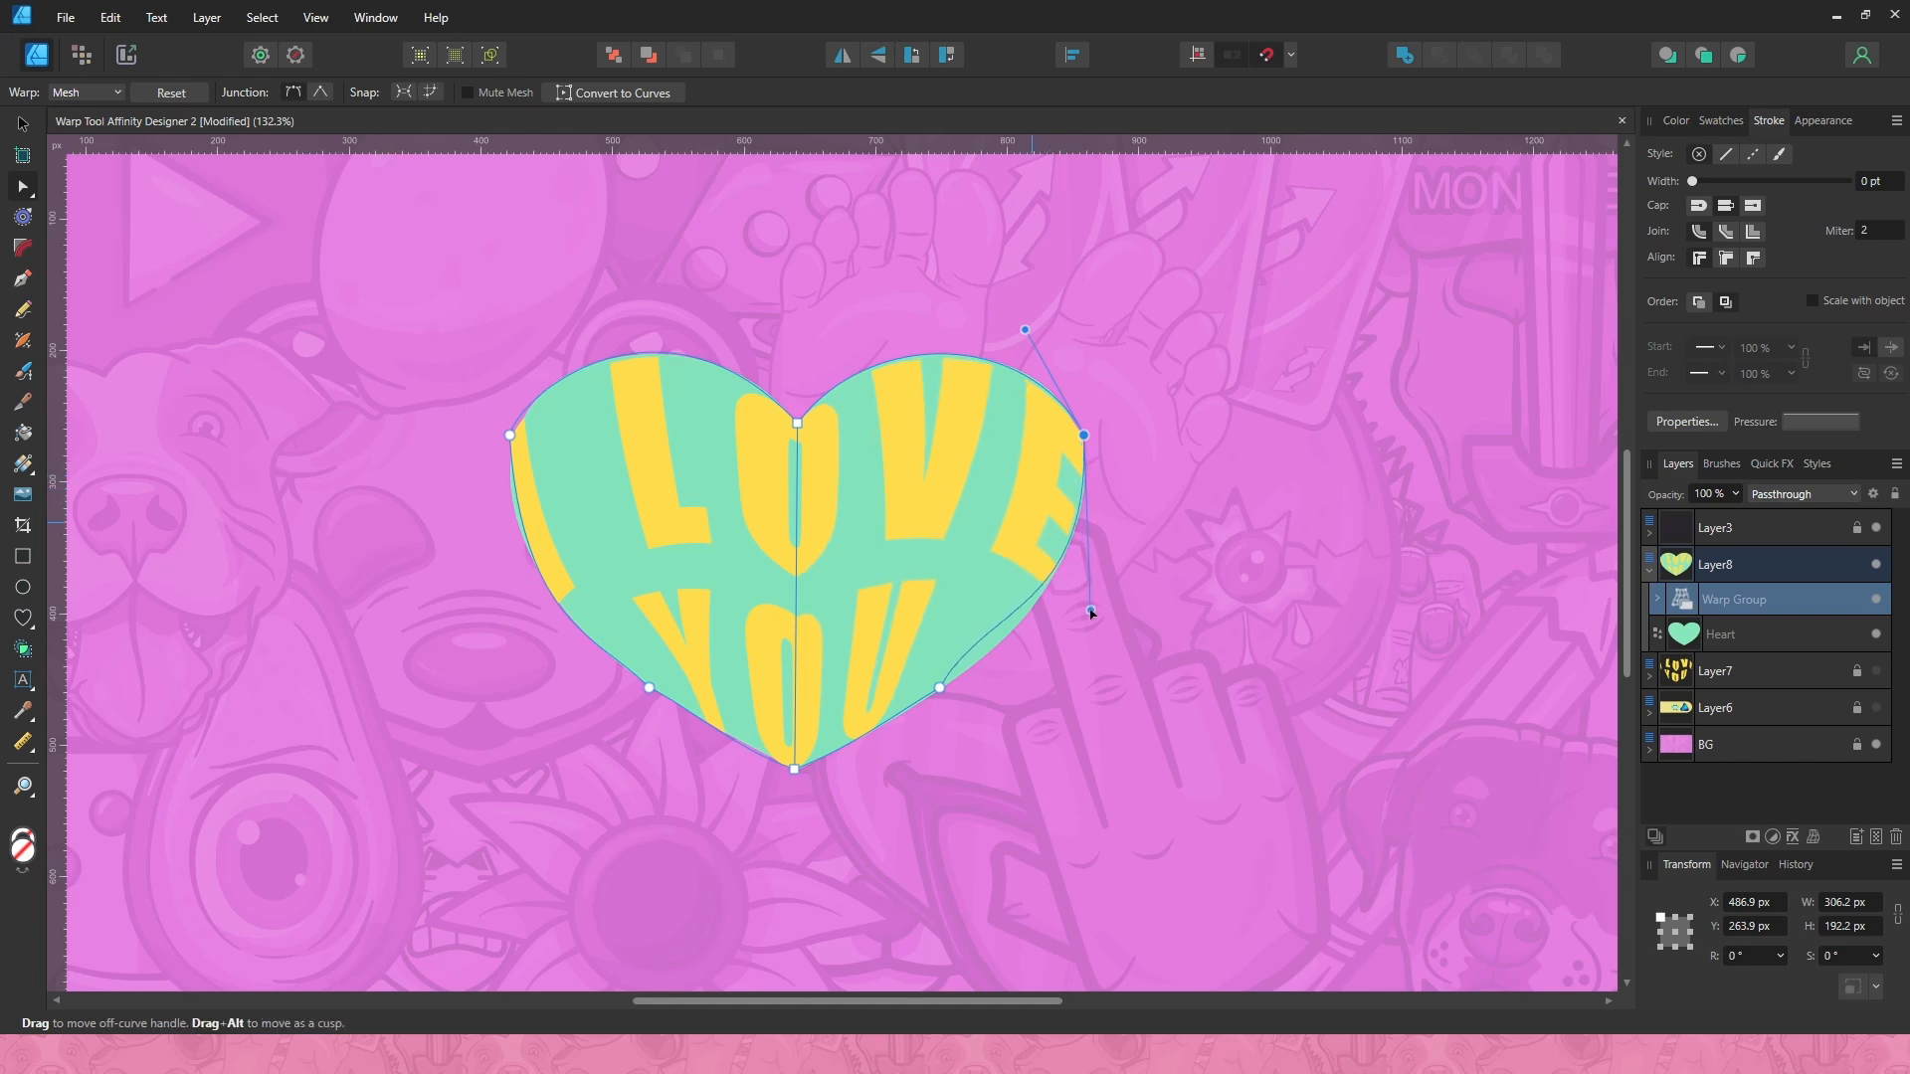
left_click(941, 689)
left_click_drag(991, 614, 990, 647)
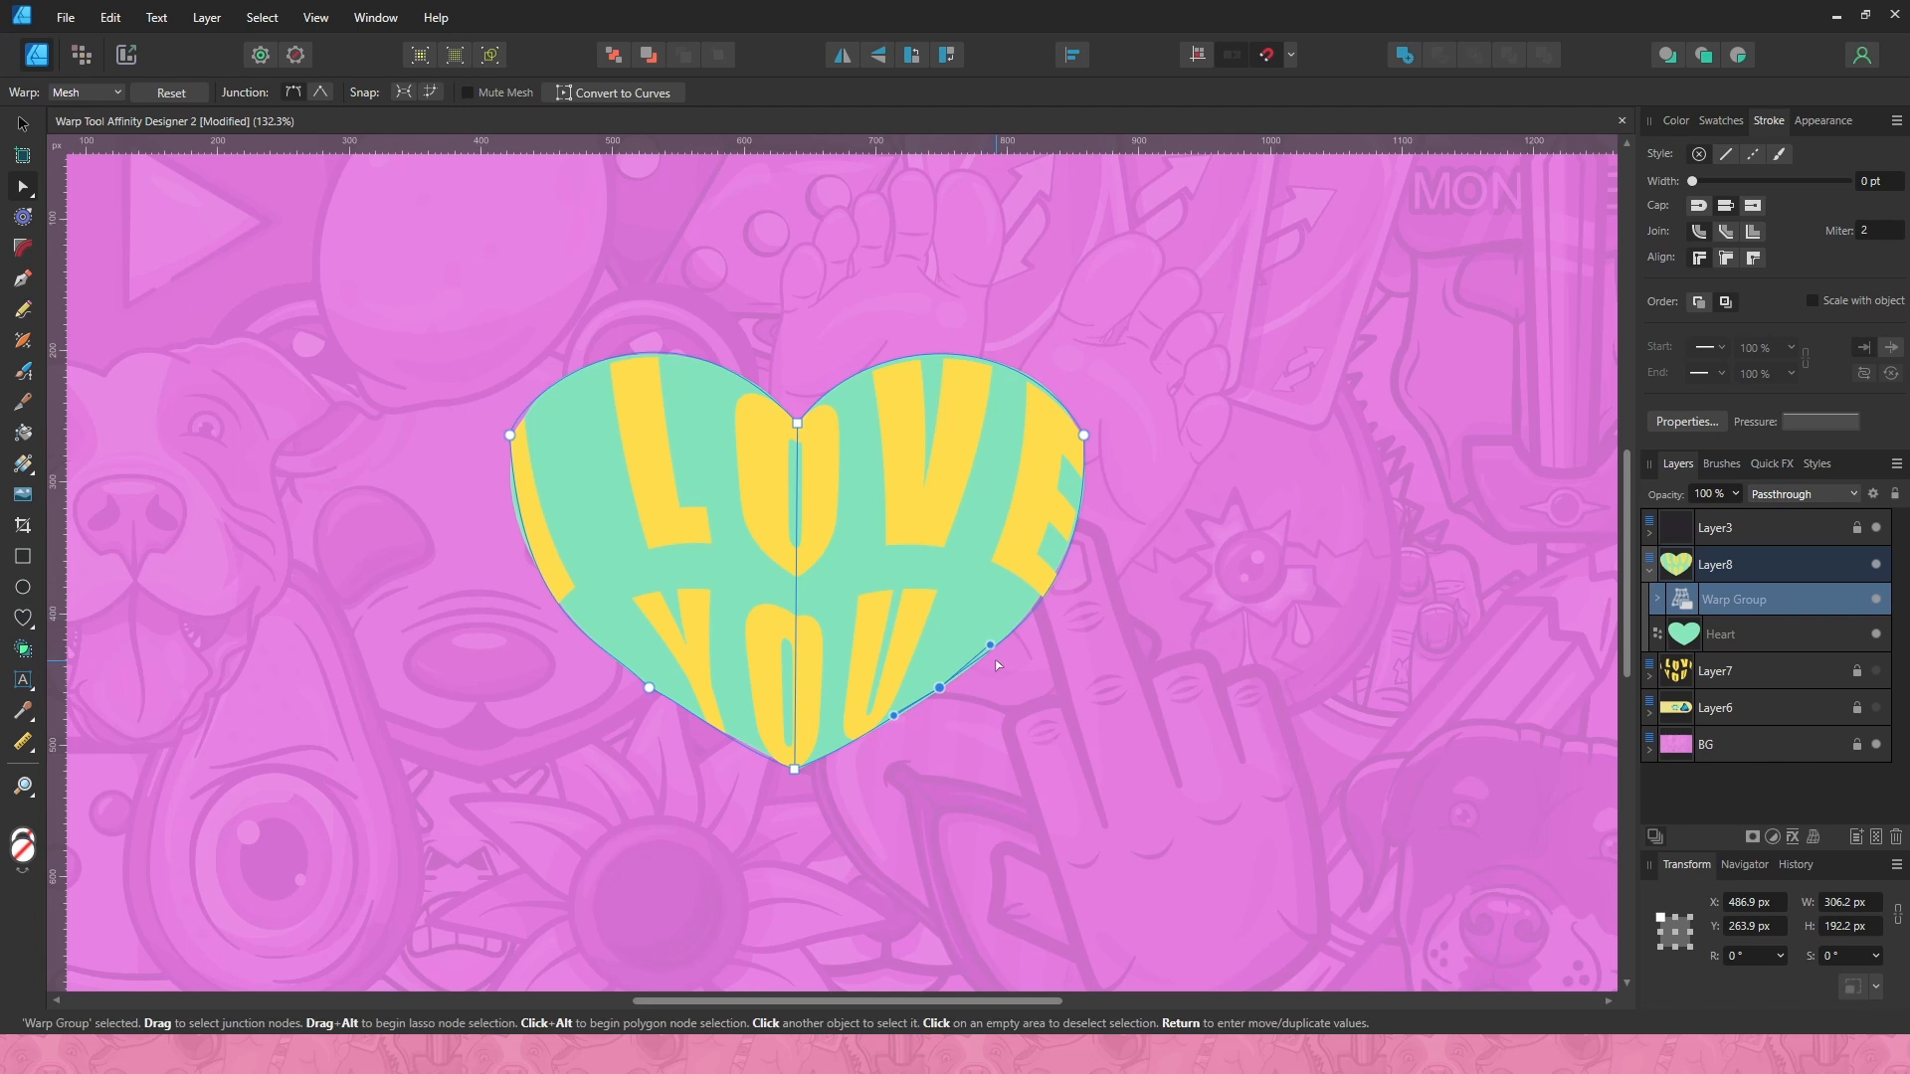
- Convert the warped text to curves and hide the Heart shape
key("v")
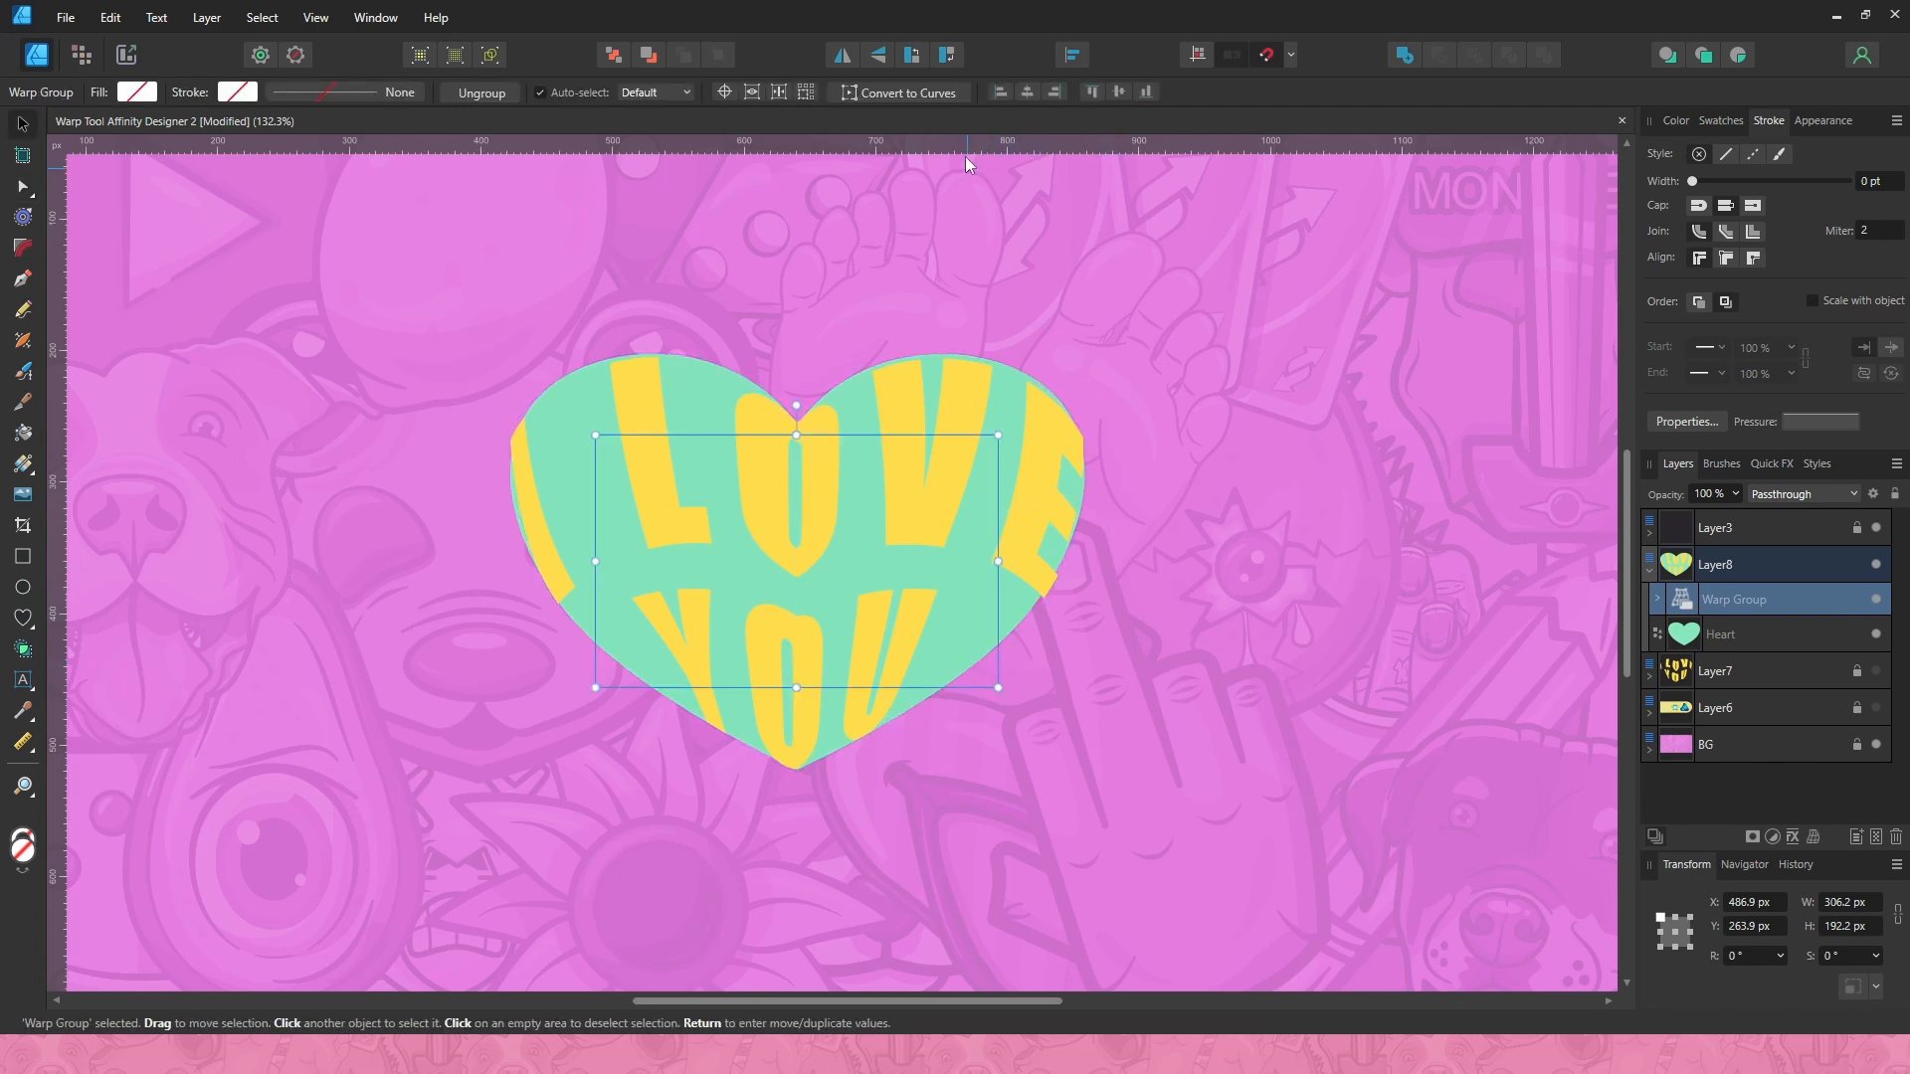
left_click(939, 95)
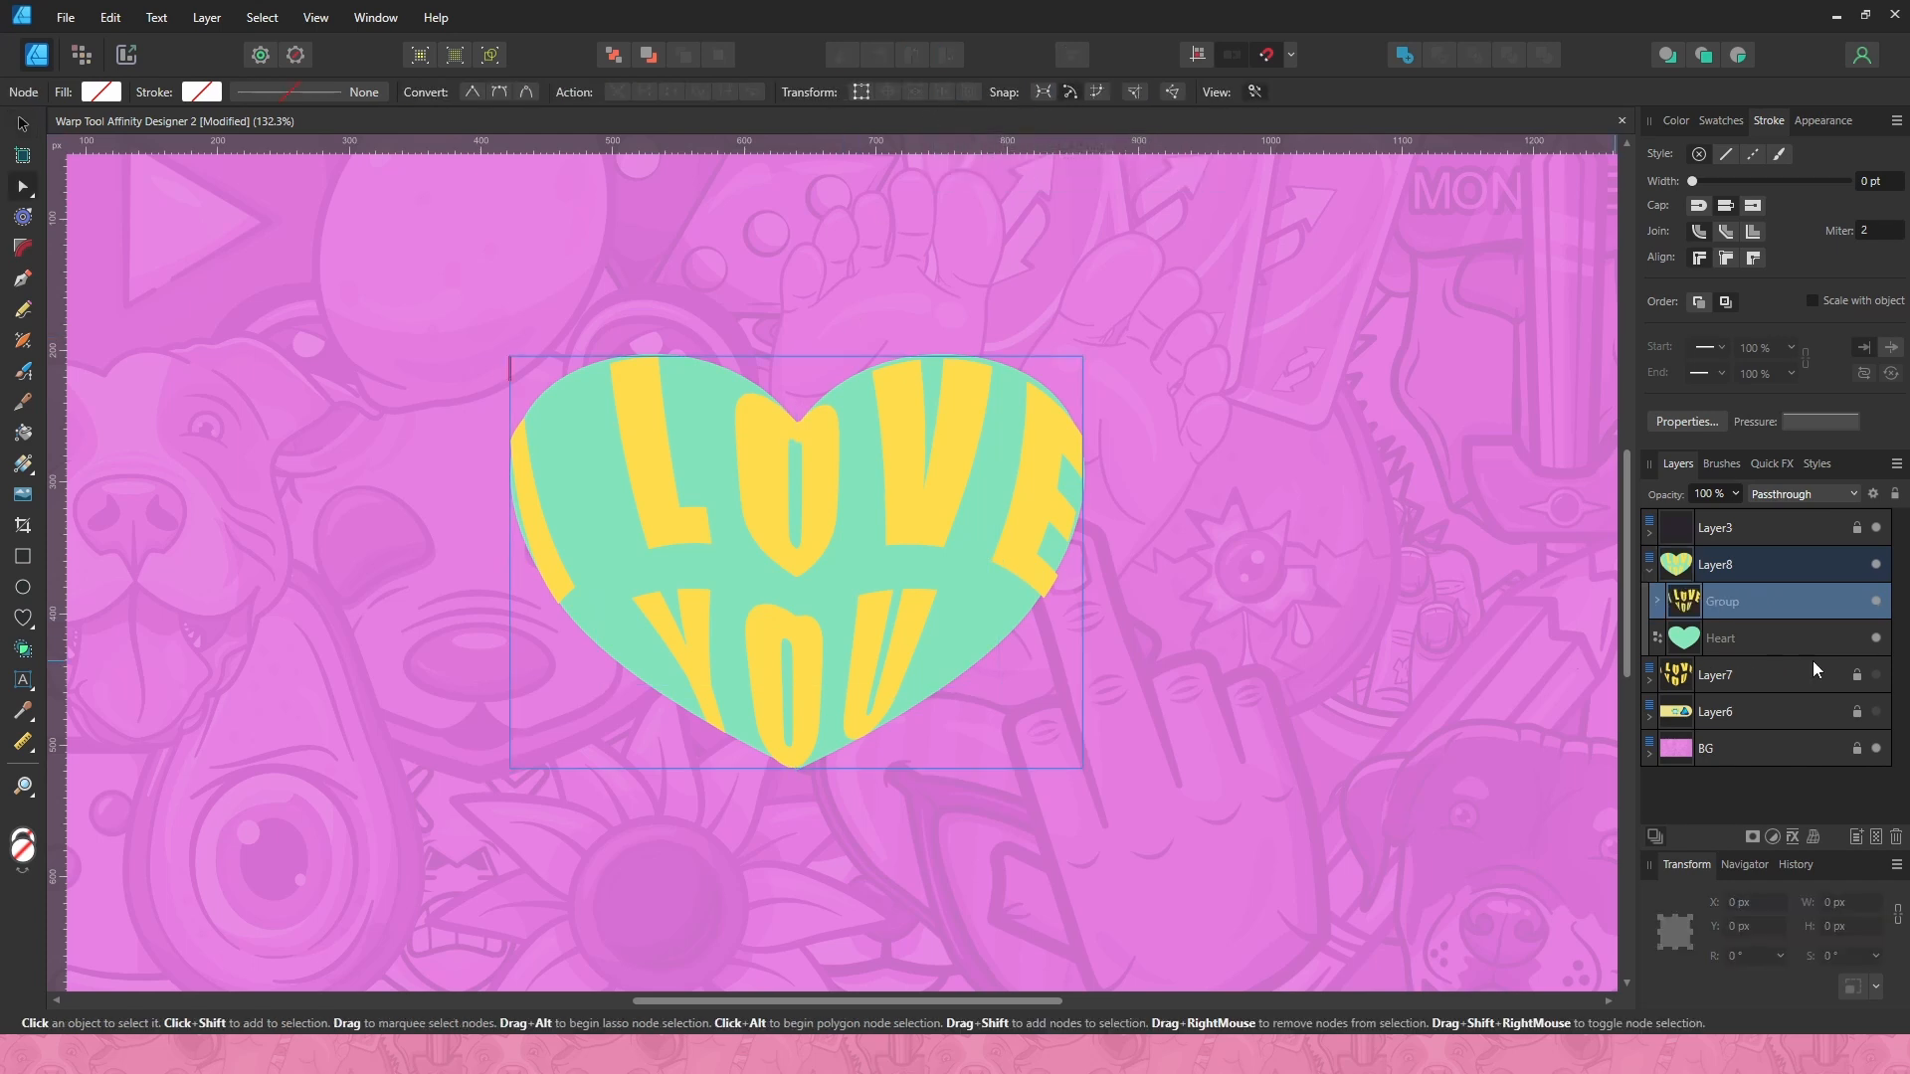
left_click(1877, 640)
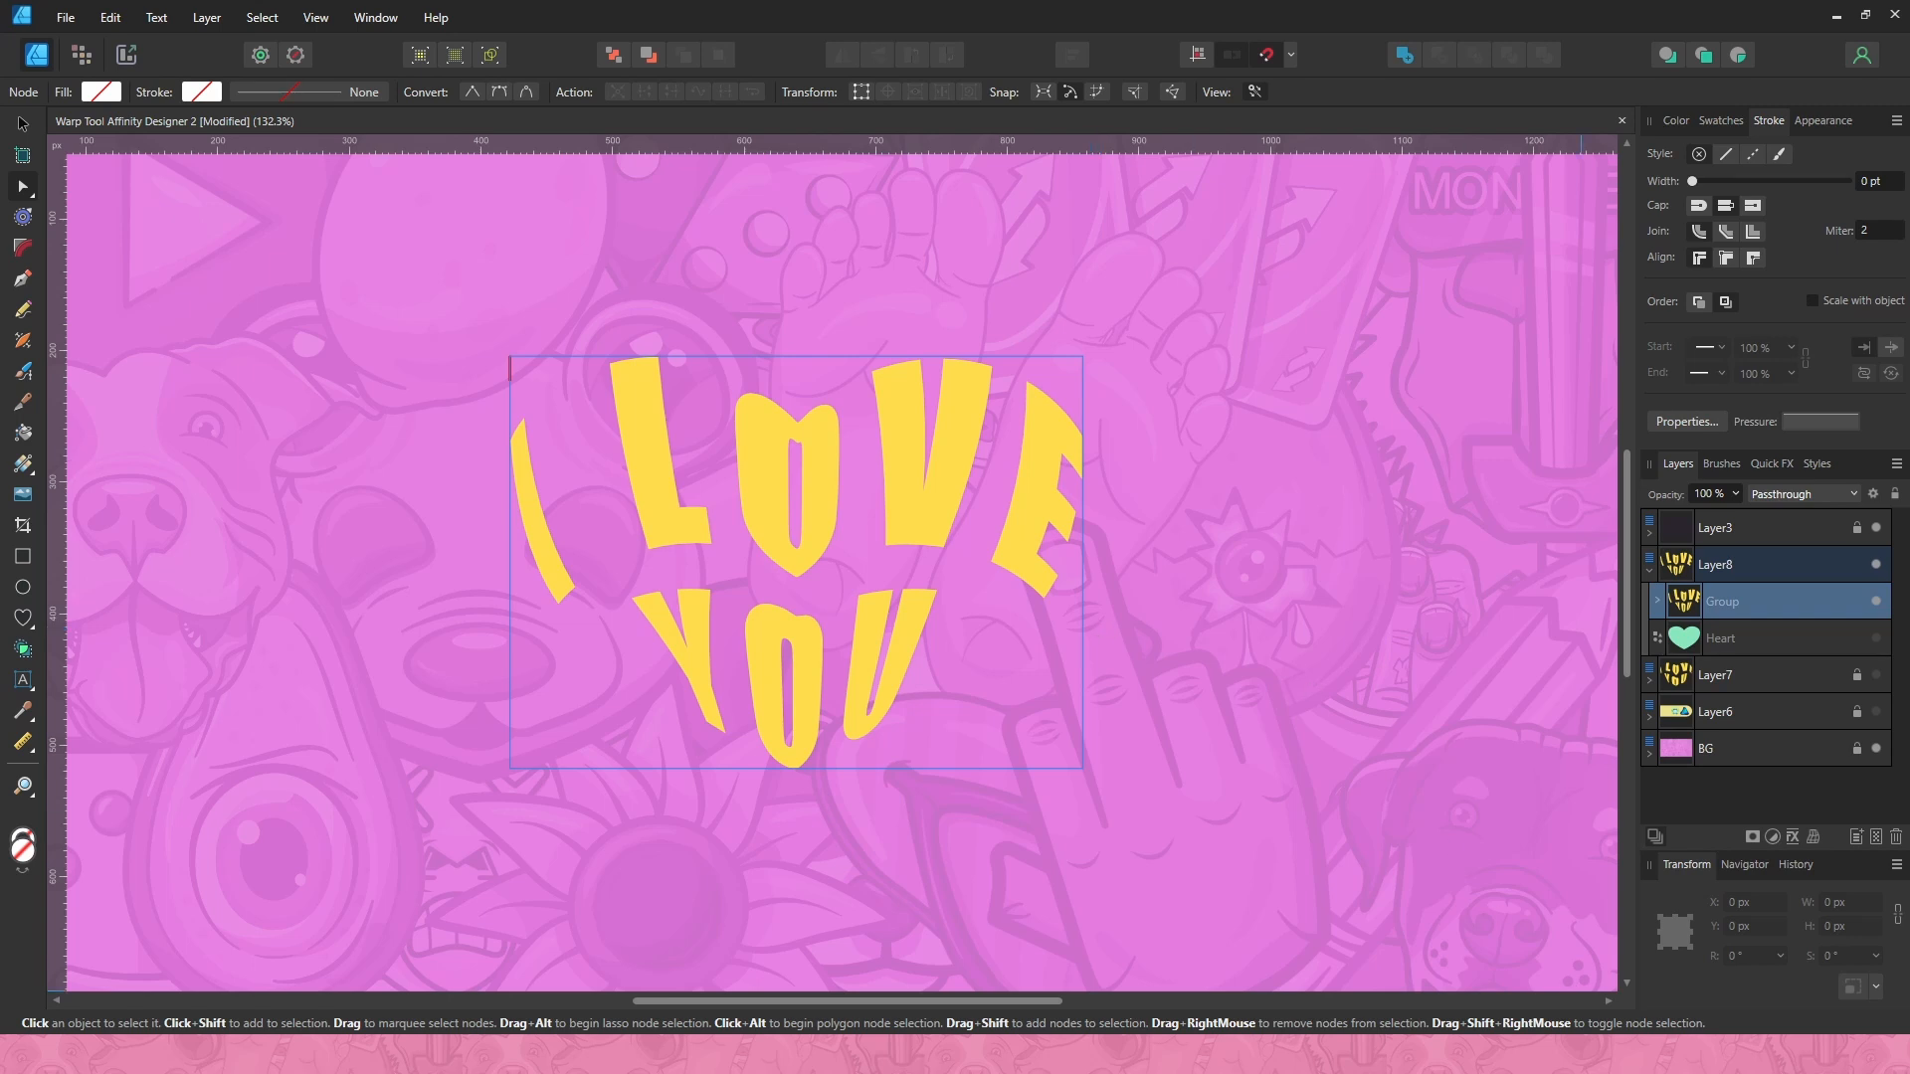
- Apply a Fish Eye warp to the converted lettering group
left_click(1814, 838)
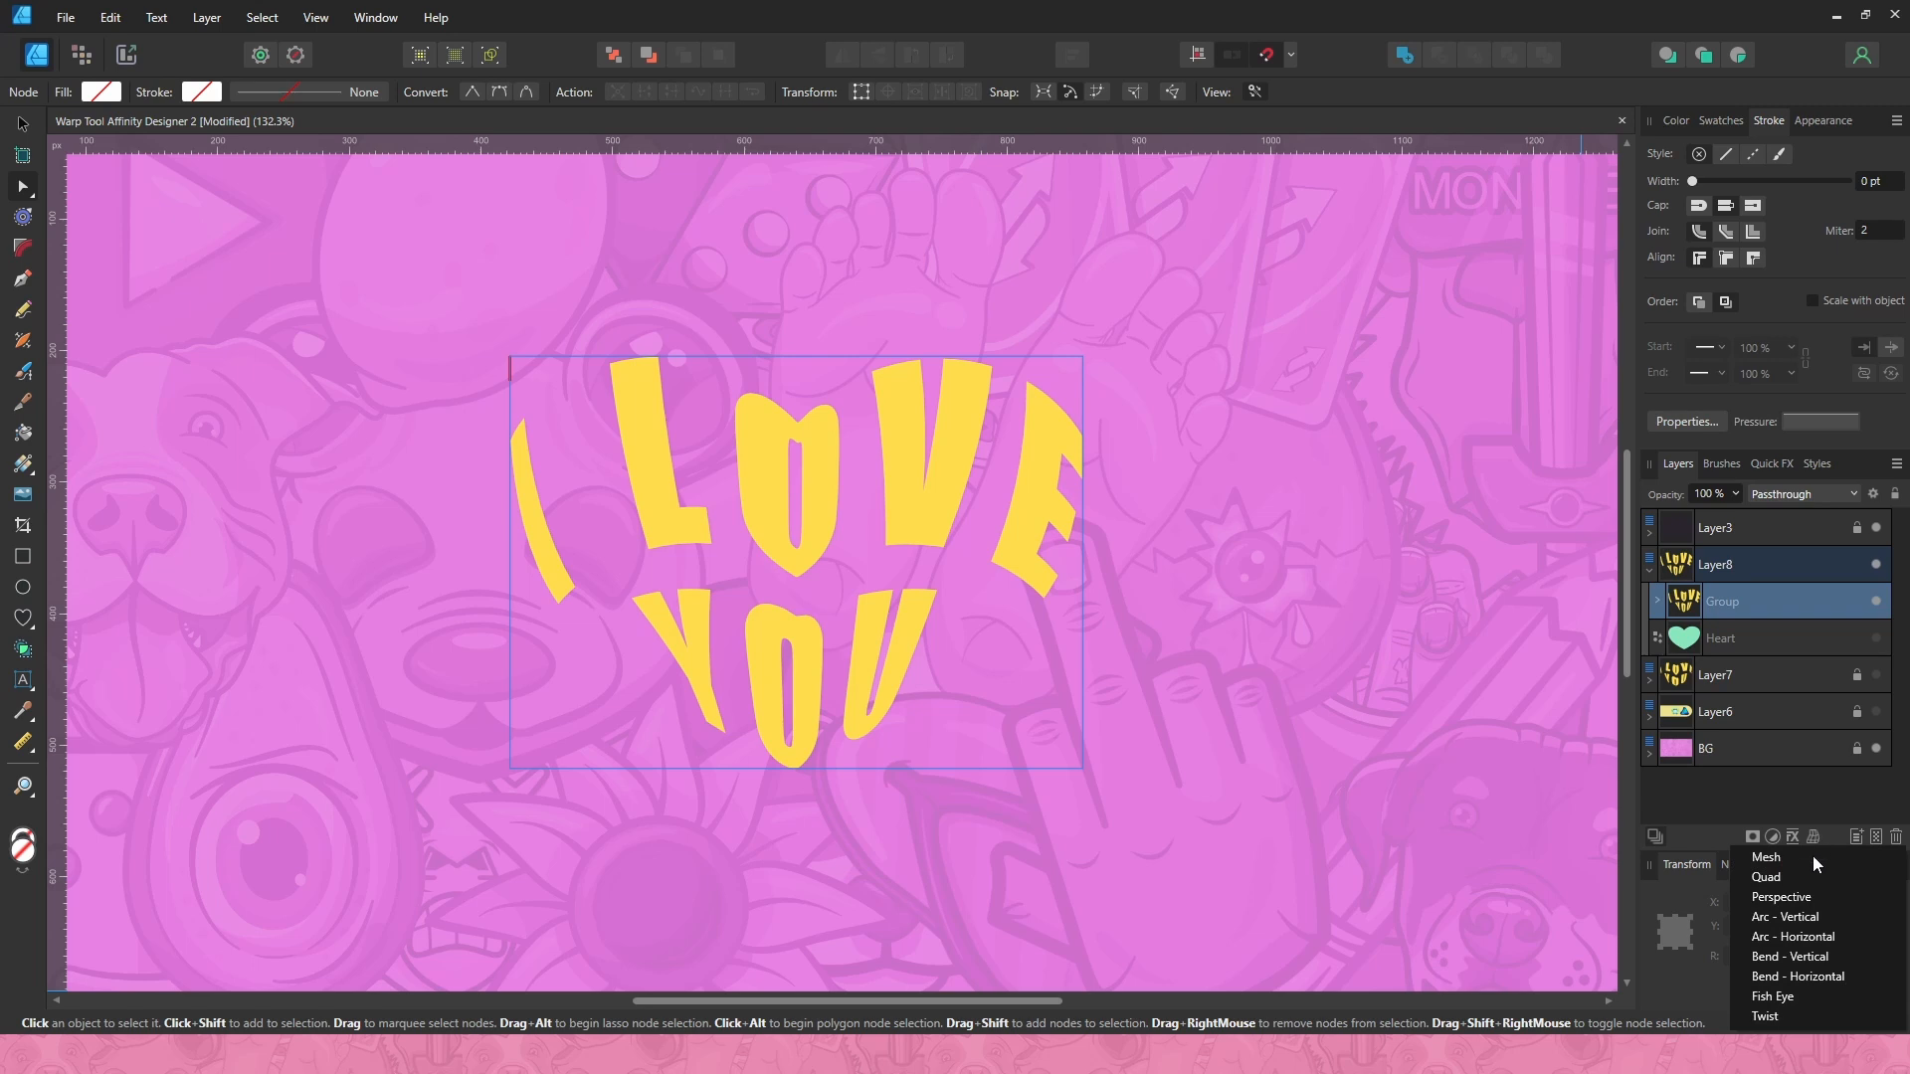
left_click(1780, 995)
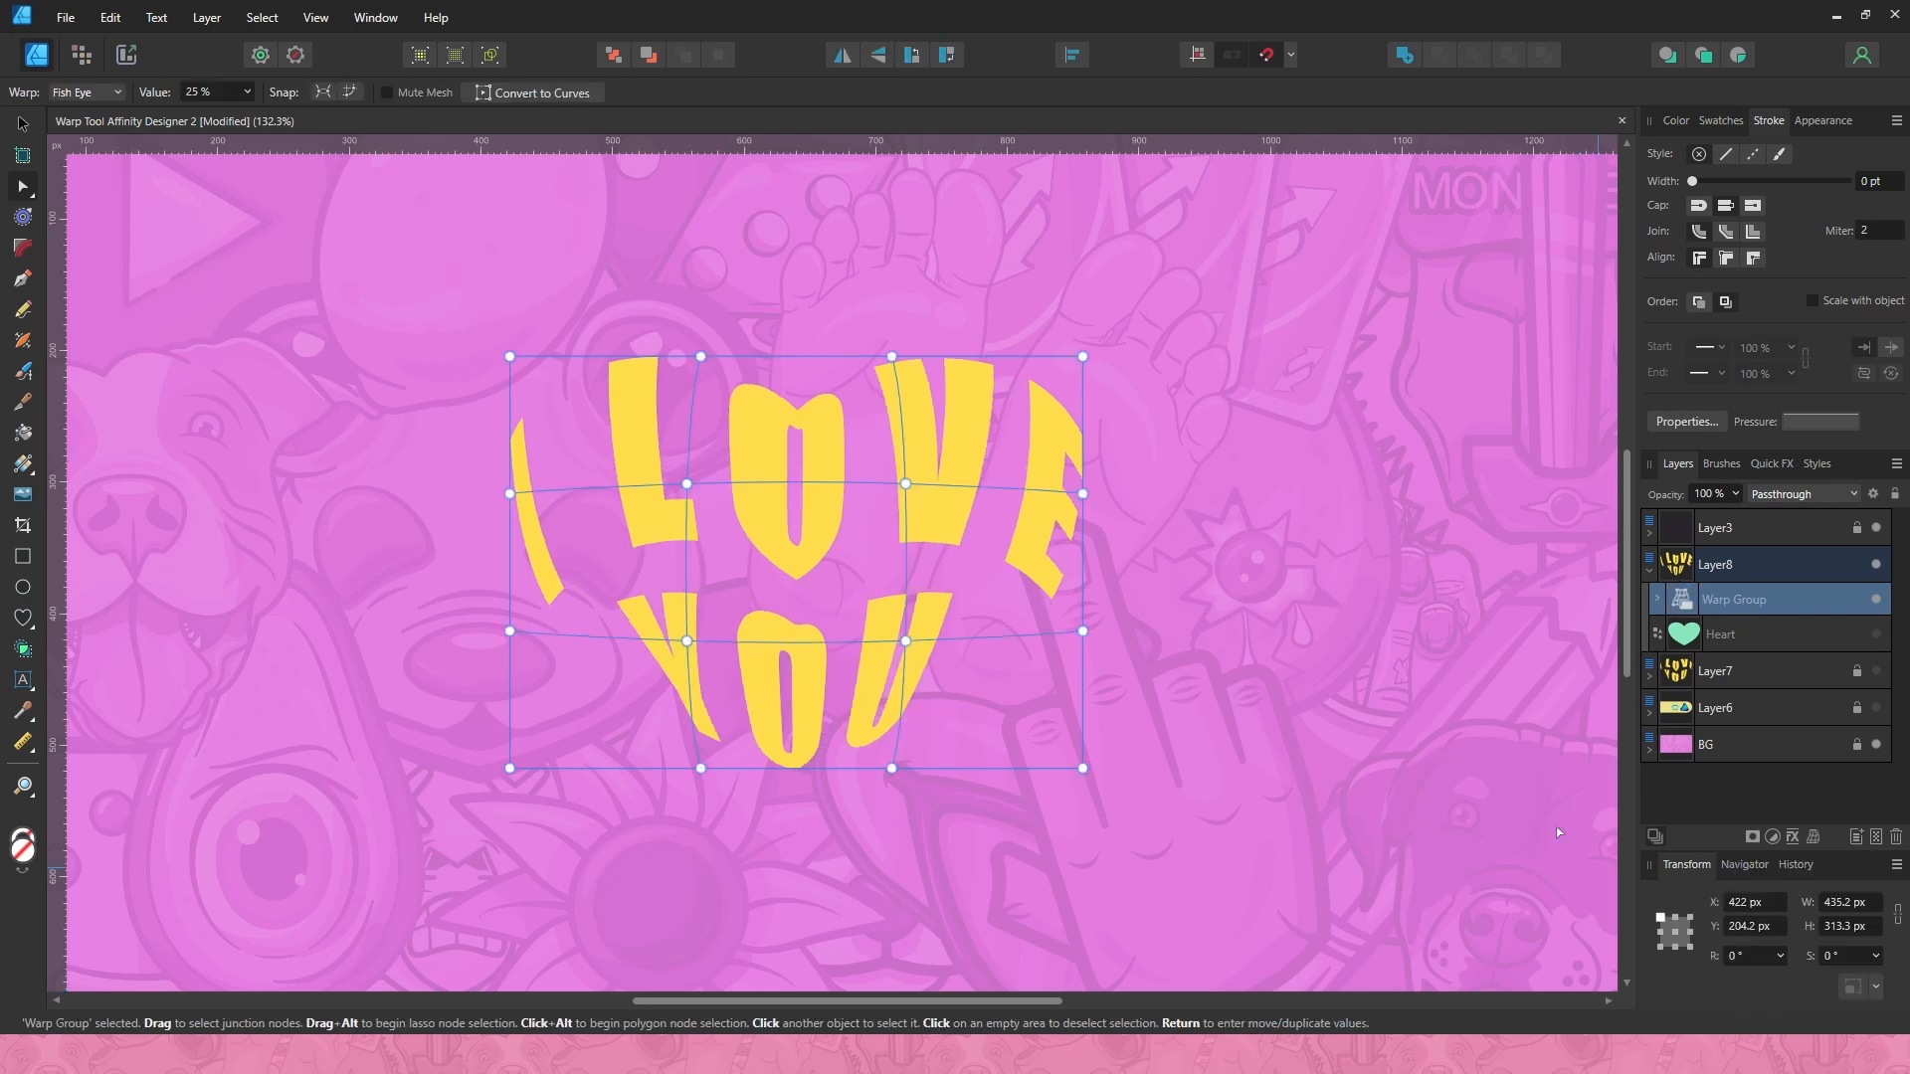
left_click(1315, 609)
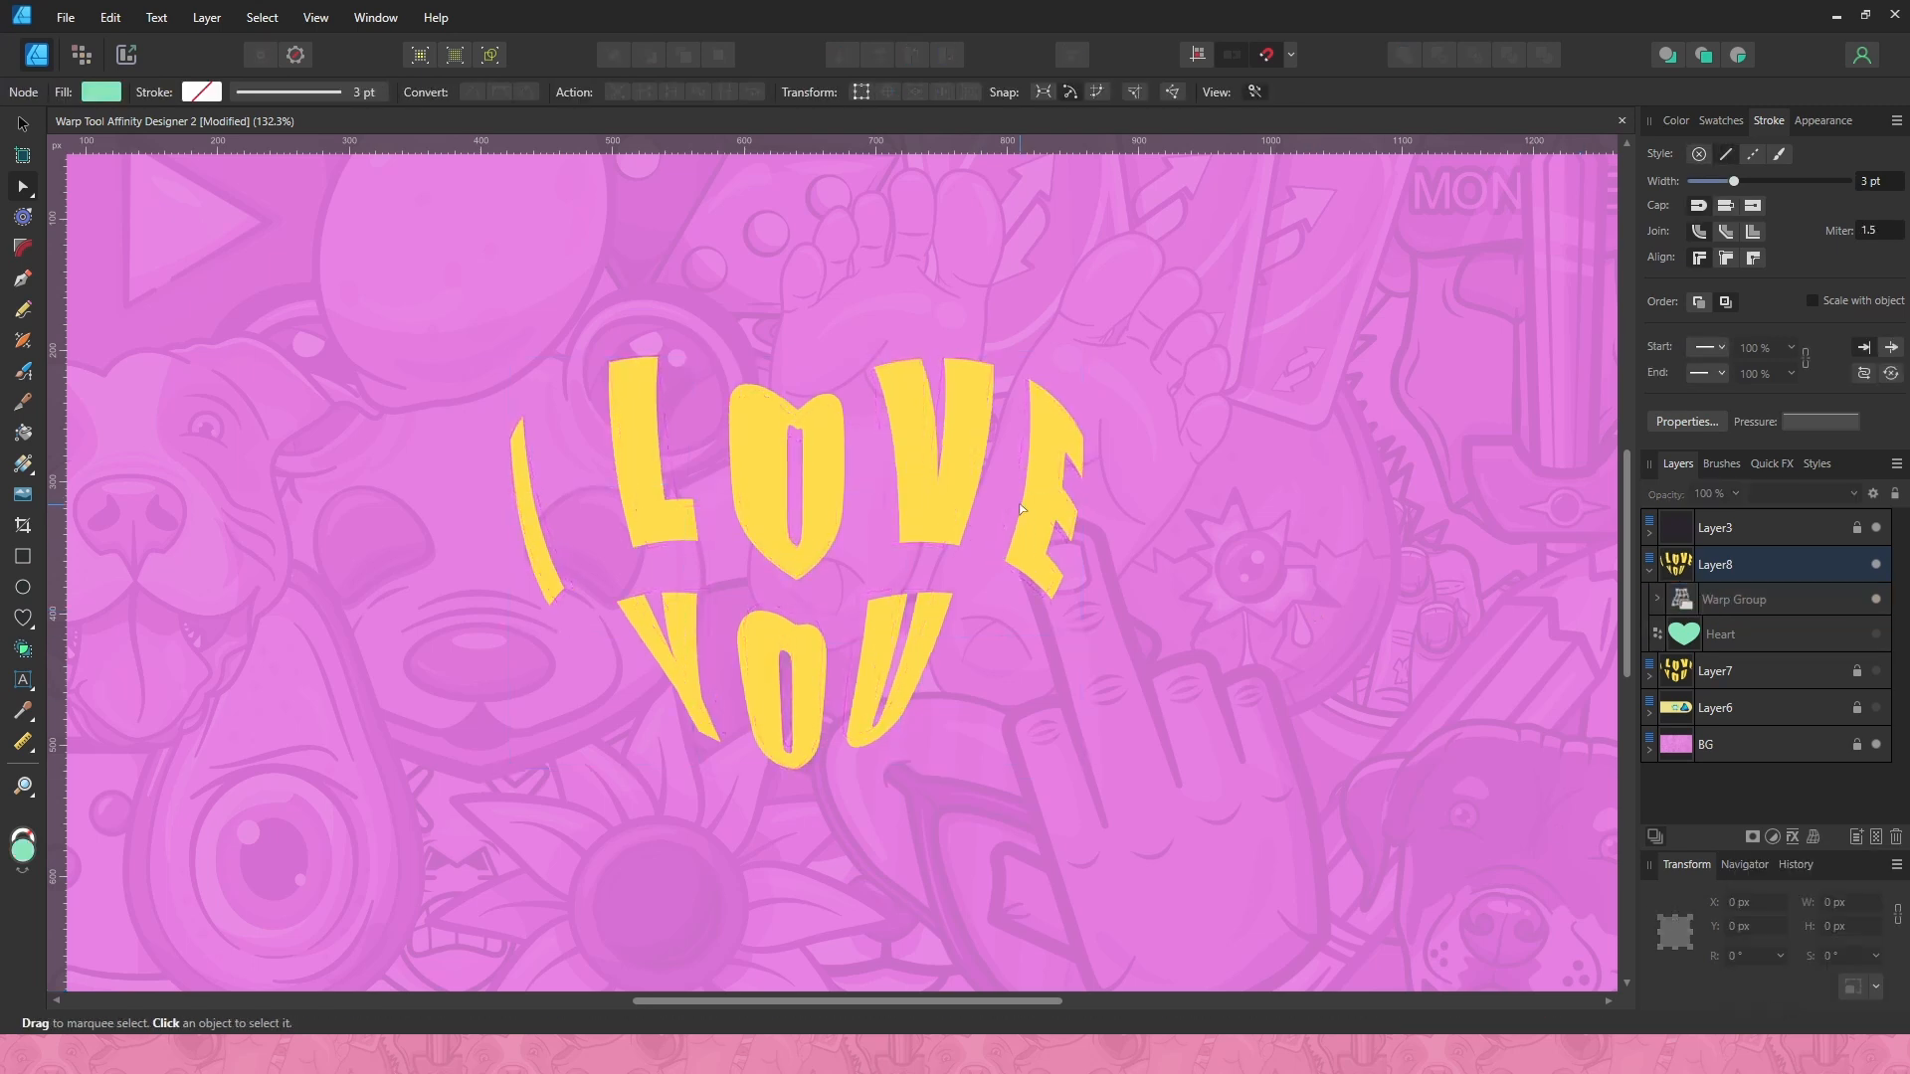
left_click(955, 490)
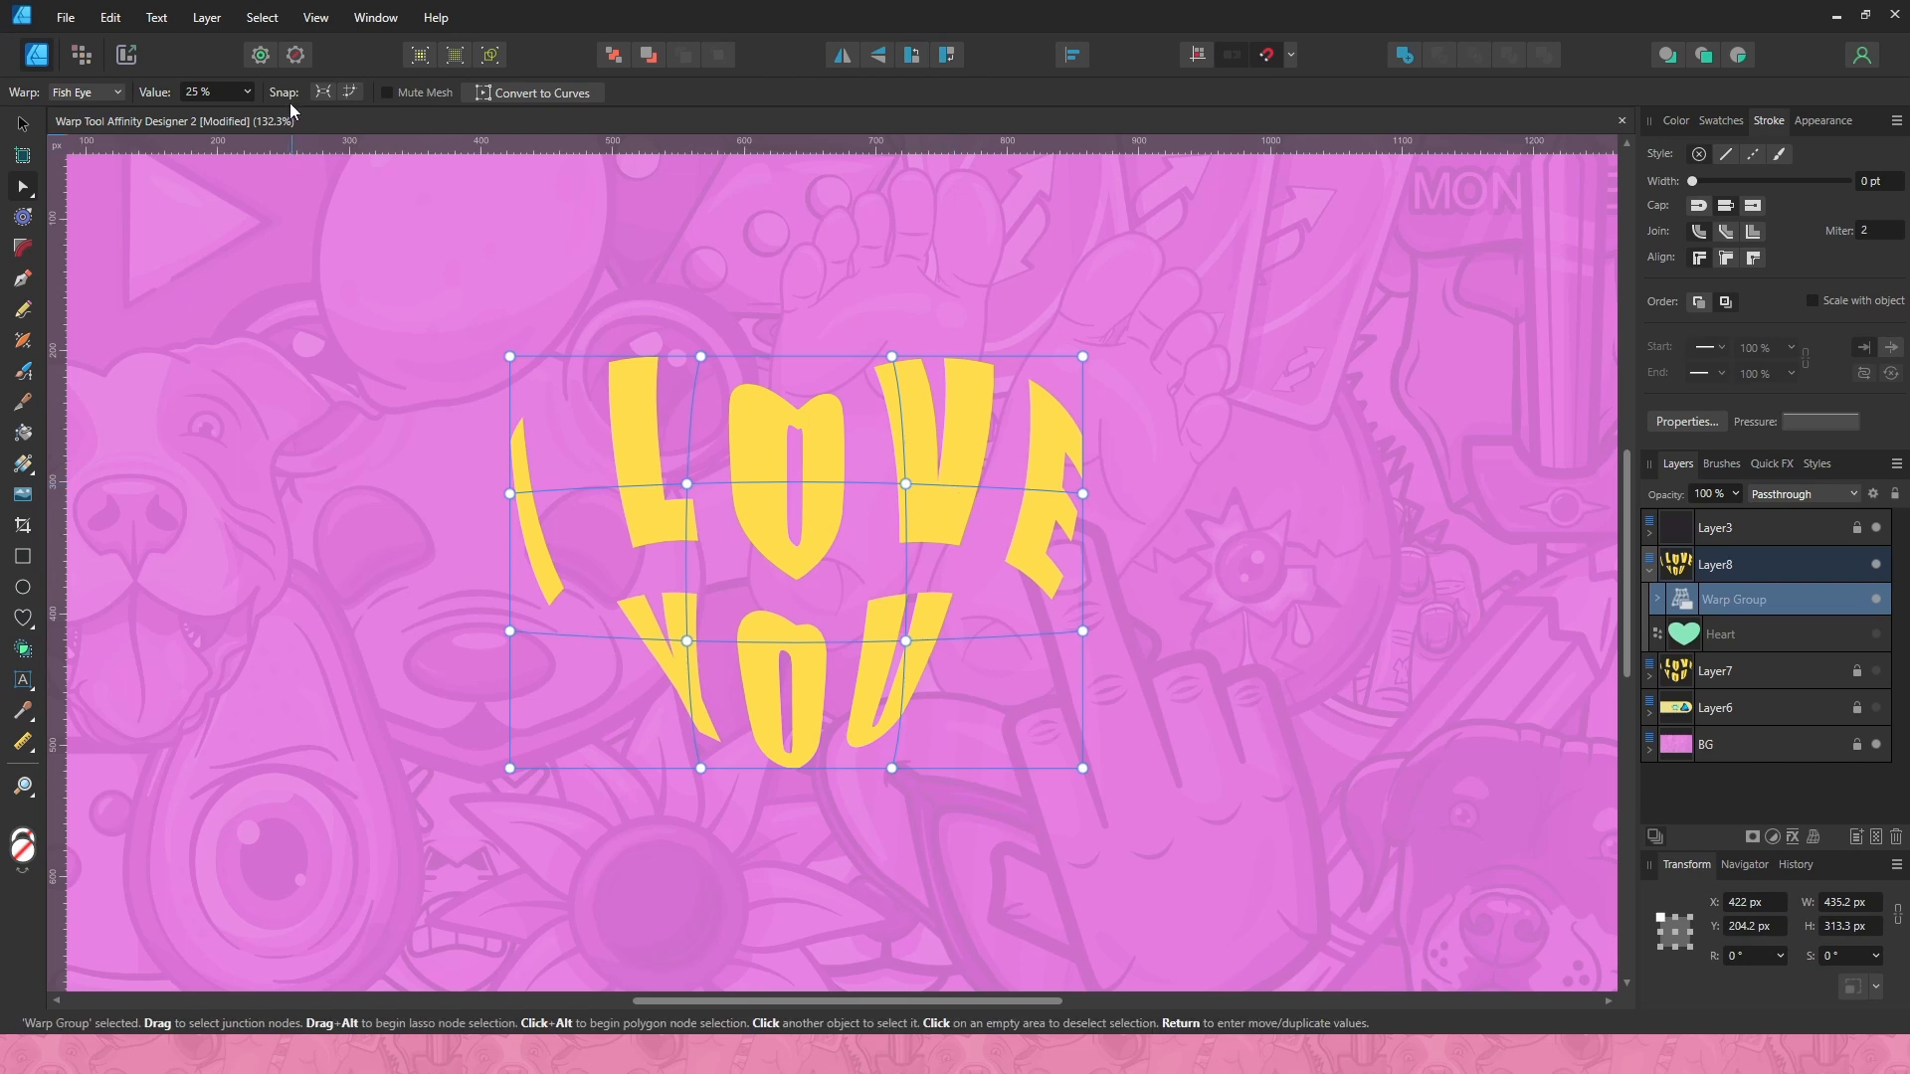
- Try the Fish Eye warp at 49% and restore its value to 25%
left_click(239, 92)
left_click(246, 92)
mouse_move(252, 123)
left_mouse_down()
mouse_move(338, 132)
mouse_move(149, 134)
mouse_move(266, 153)
left_mouse_up()
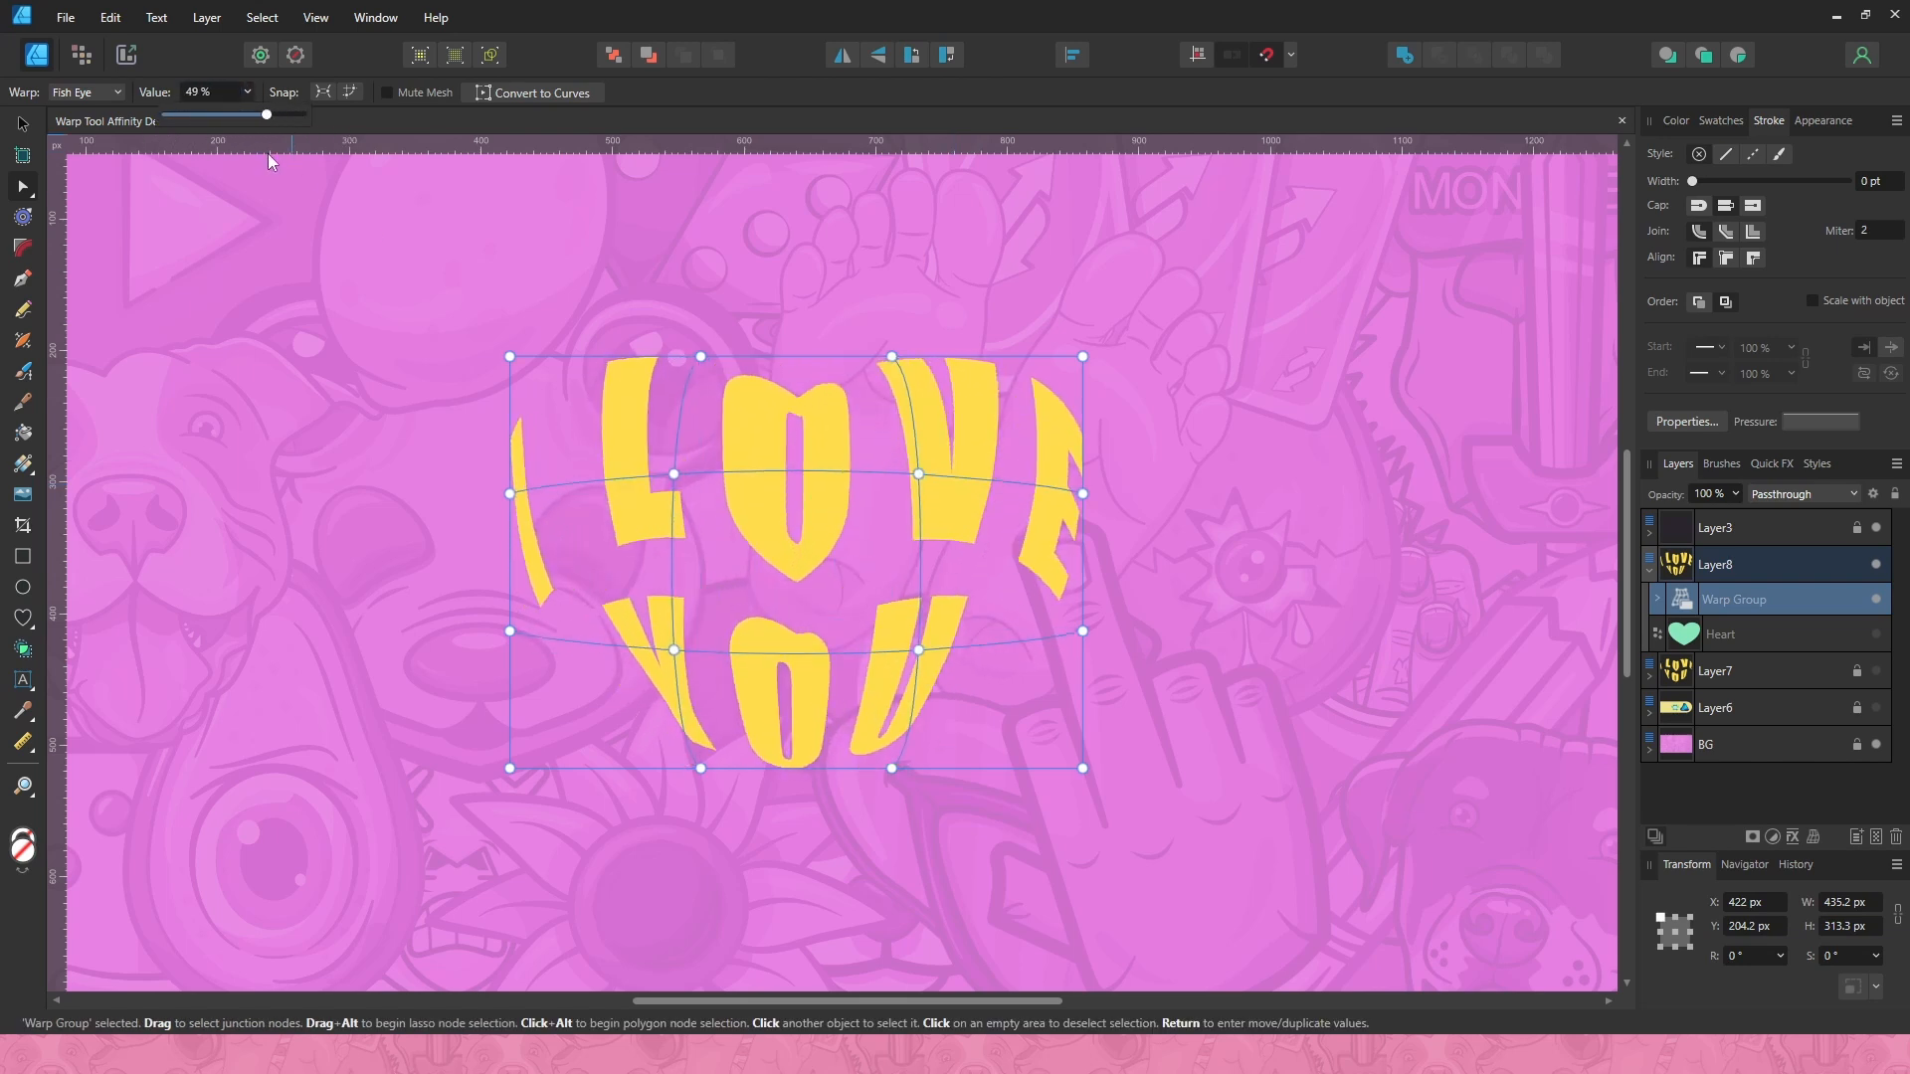
left_click(229, 95)
type("25")
key("Return")
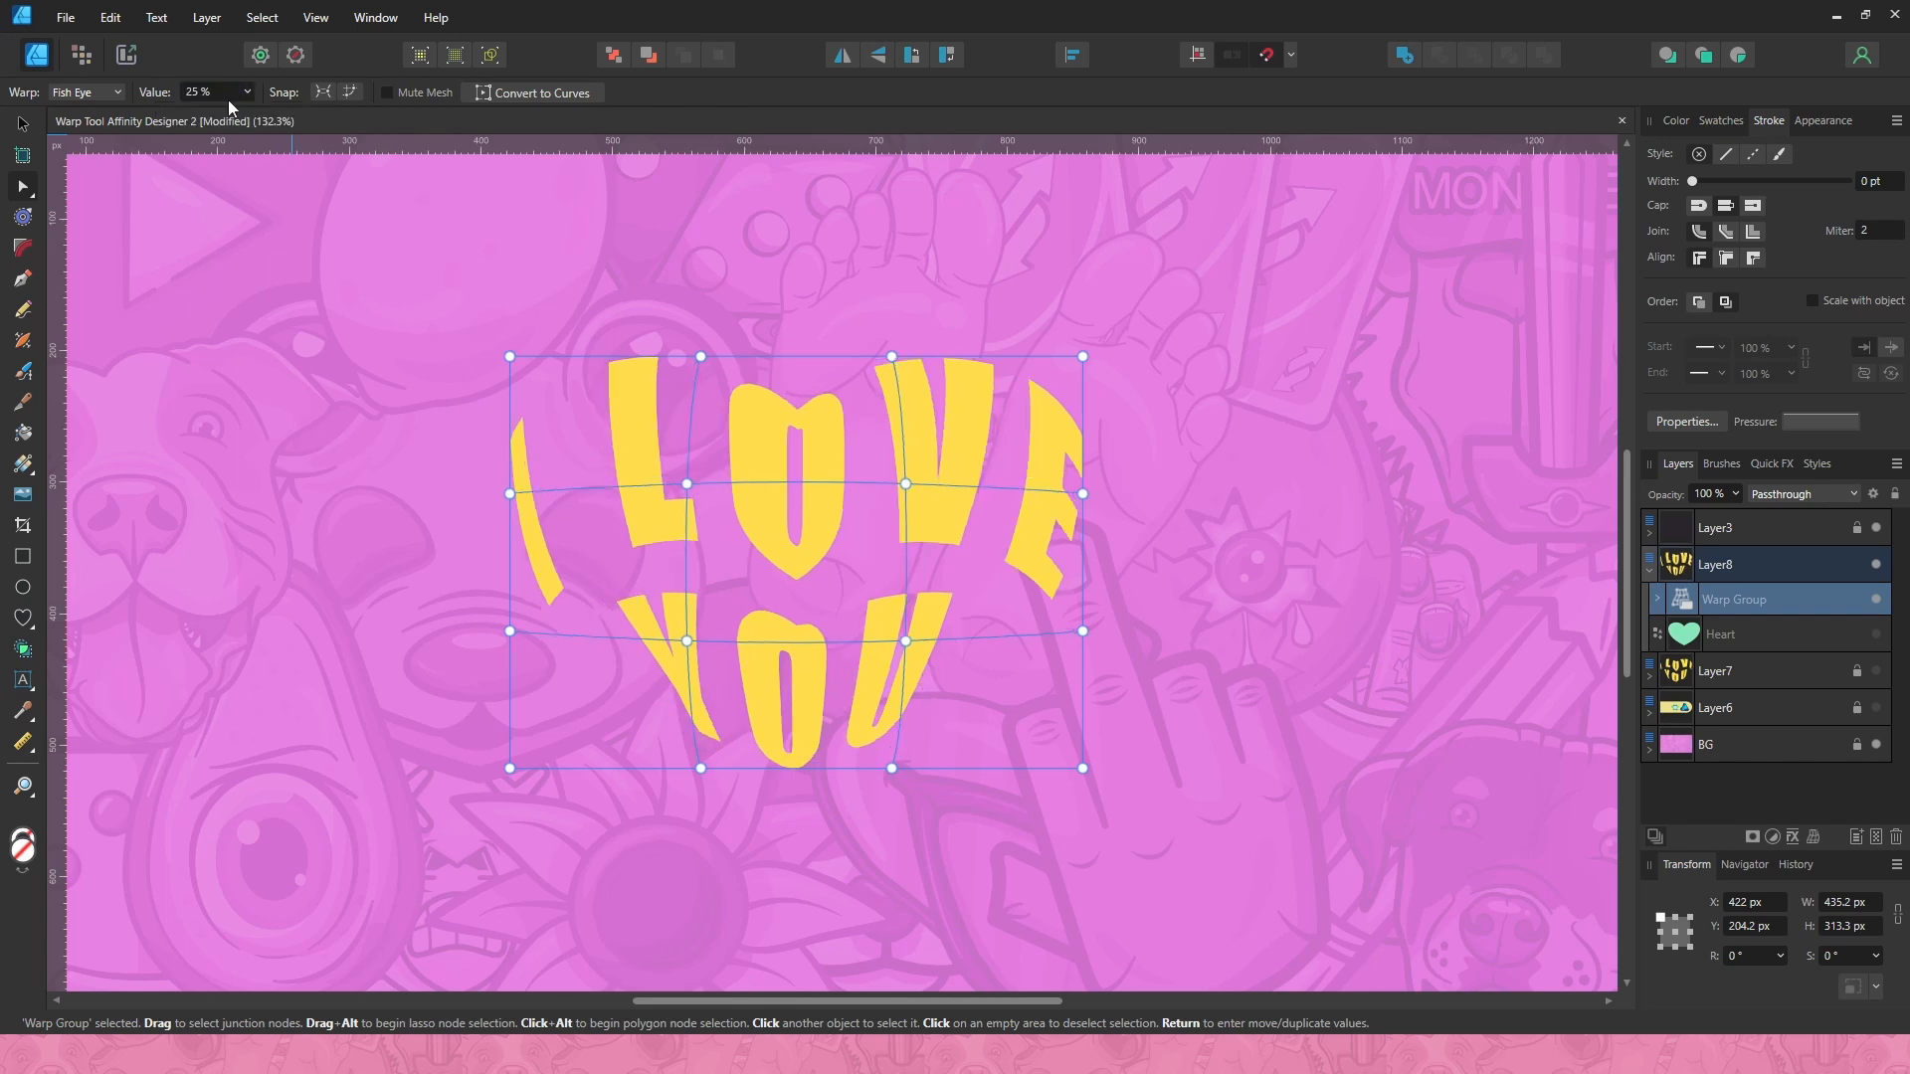
- Deselect the warped lettering and examine it against the whole artboard
left_click(1175, 366)
left_click_drag(1097, 396, 1147, 414)
scroll(1236, 442, "down", 3)
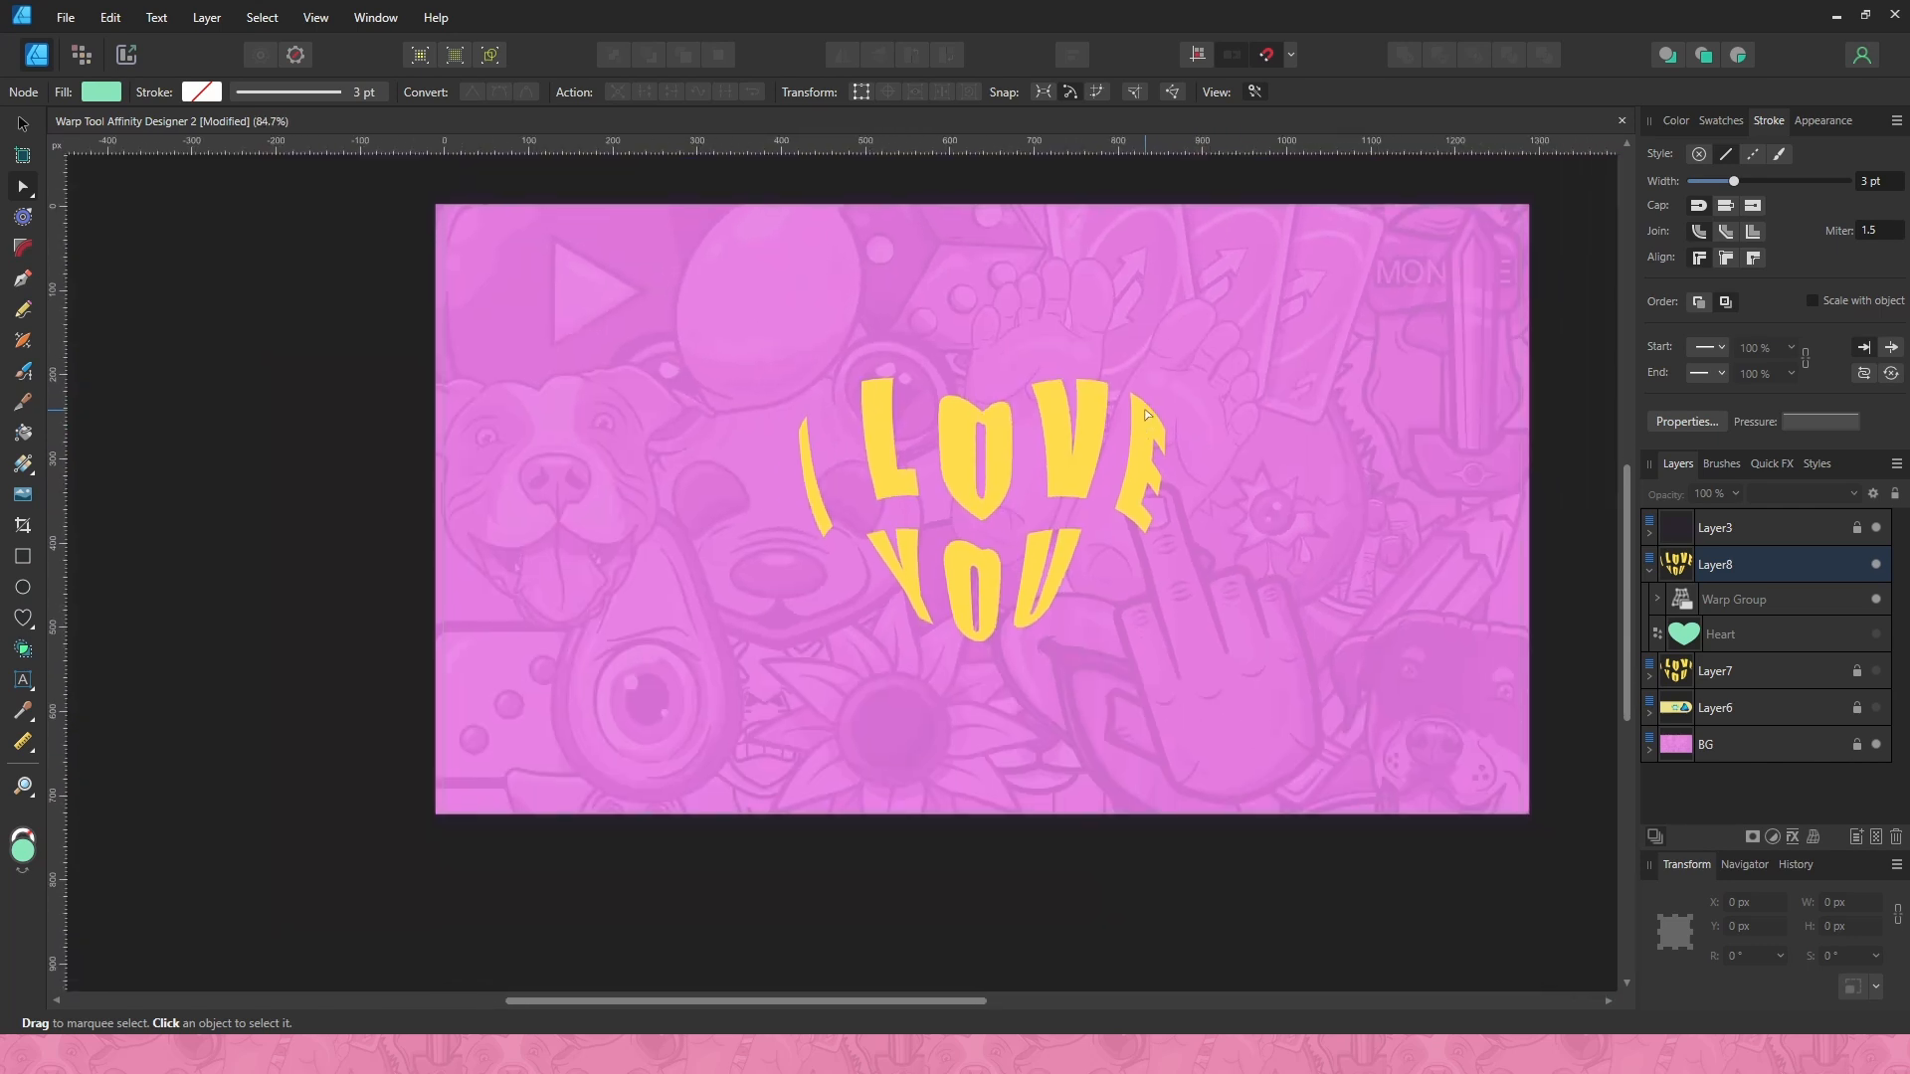
scroll(1147, 414, "up", 2)
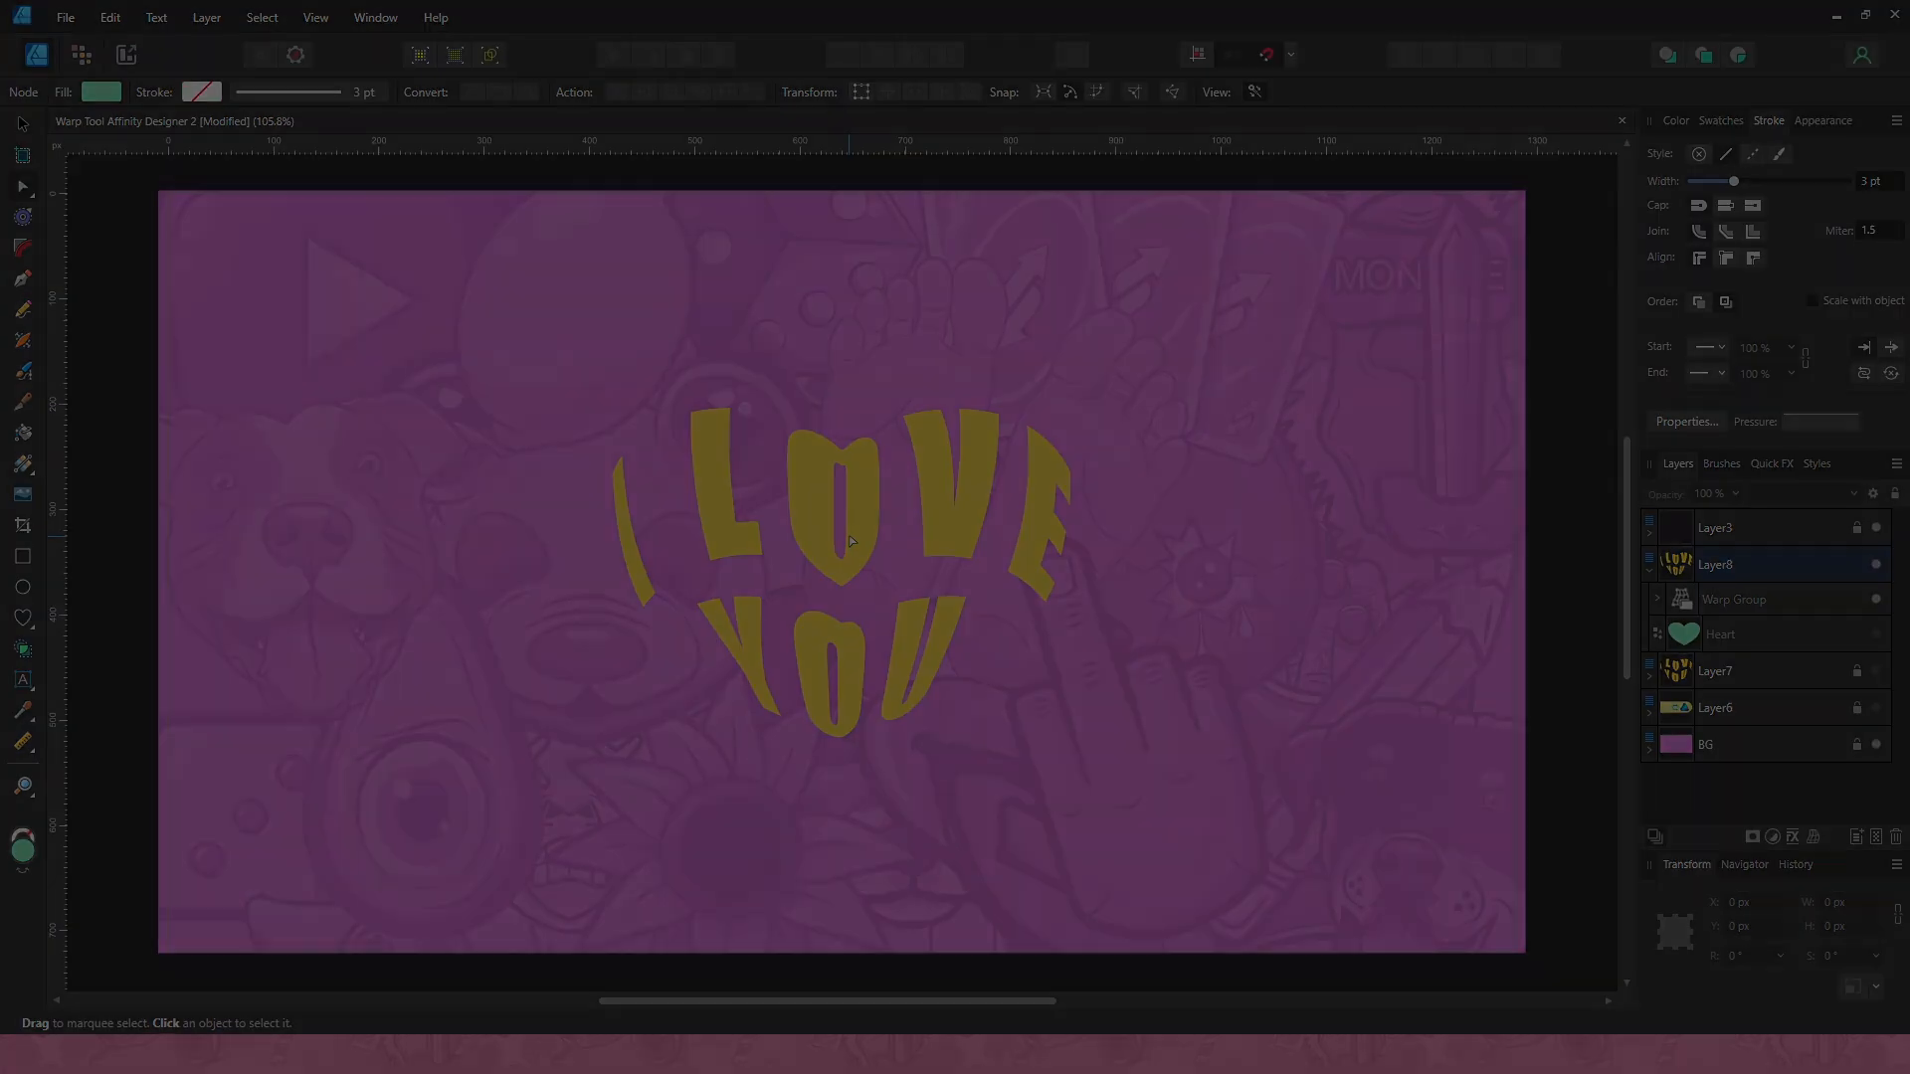